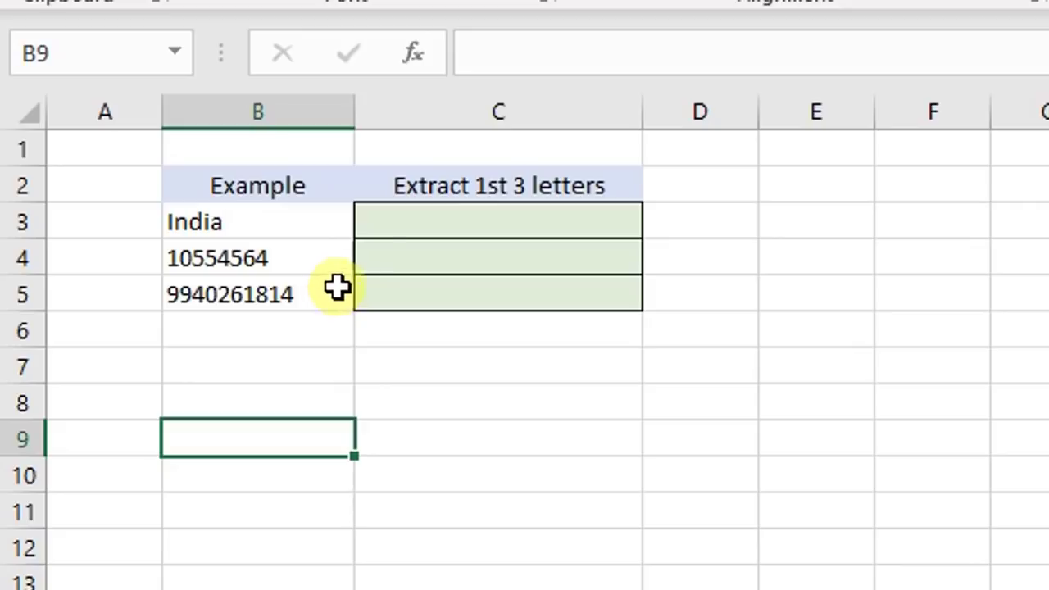
# Step: Enter the formula =LEFT("India",3) in cell C3 to extract the first three letters of the text
pyautogui.click(275, 215)
pyautogui.click(377, 222)
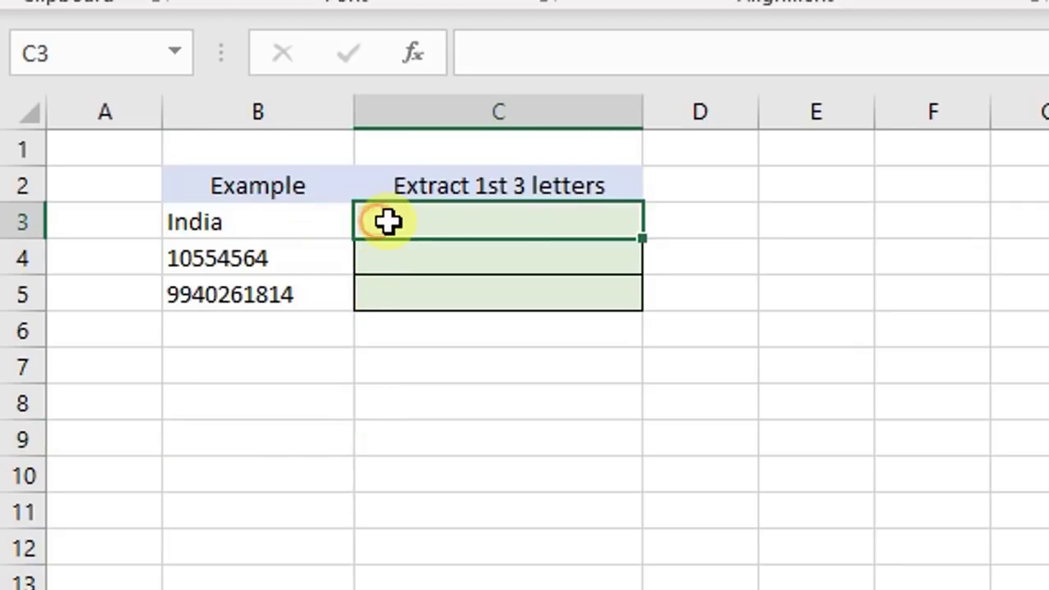
pyautogui.write('=')
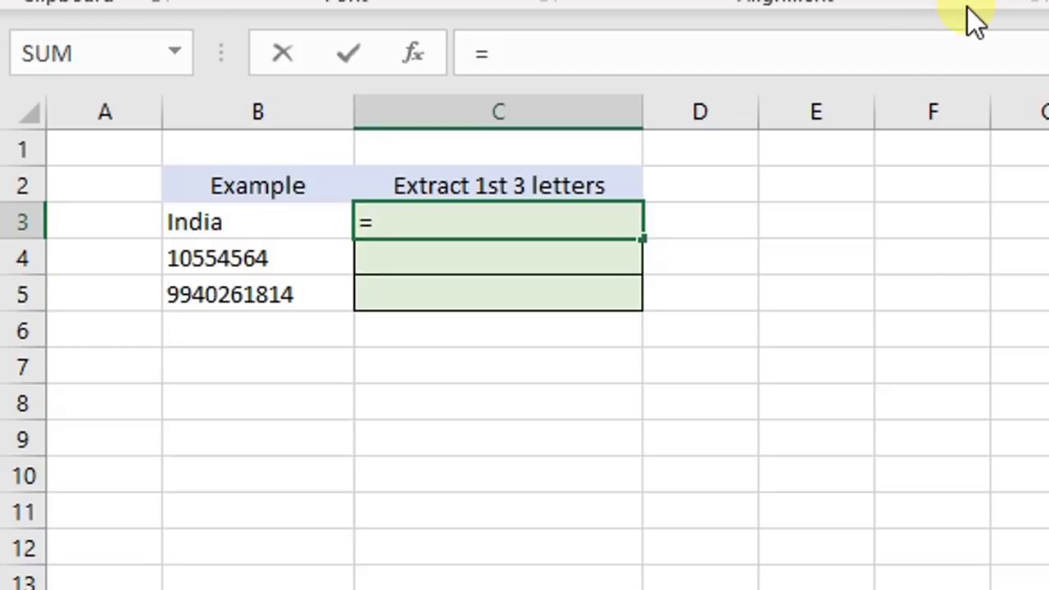
pyautogui.write('lef')
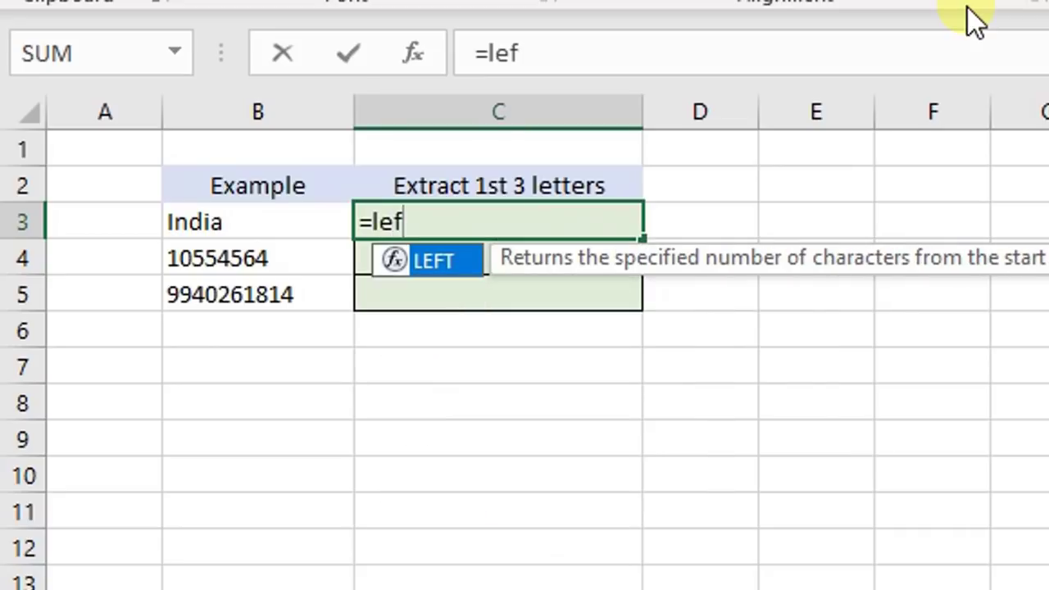
pyautogui.press('Tab')
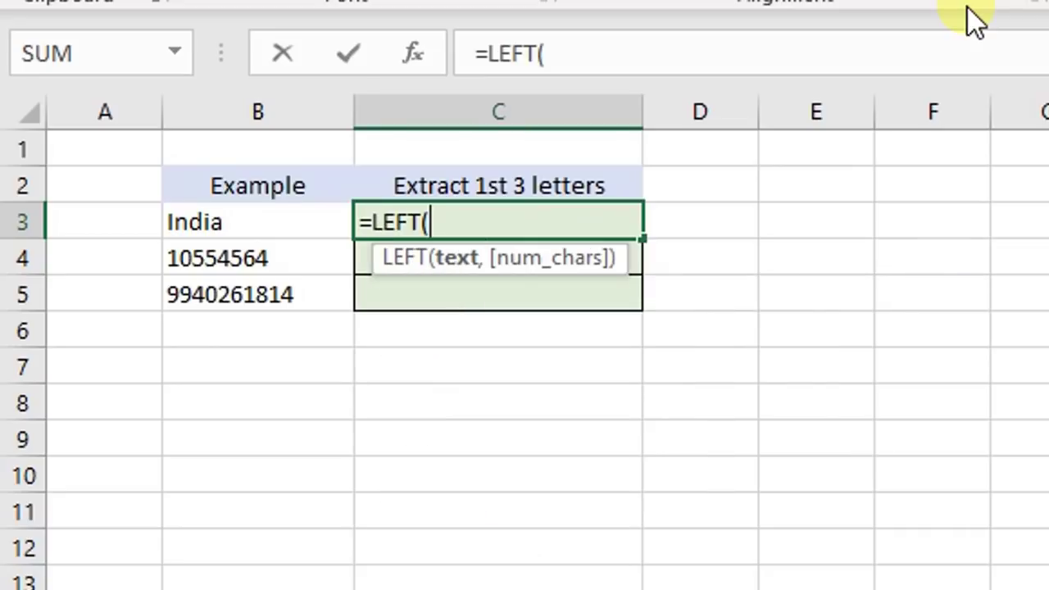
pyautogui.write('I')
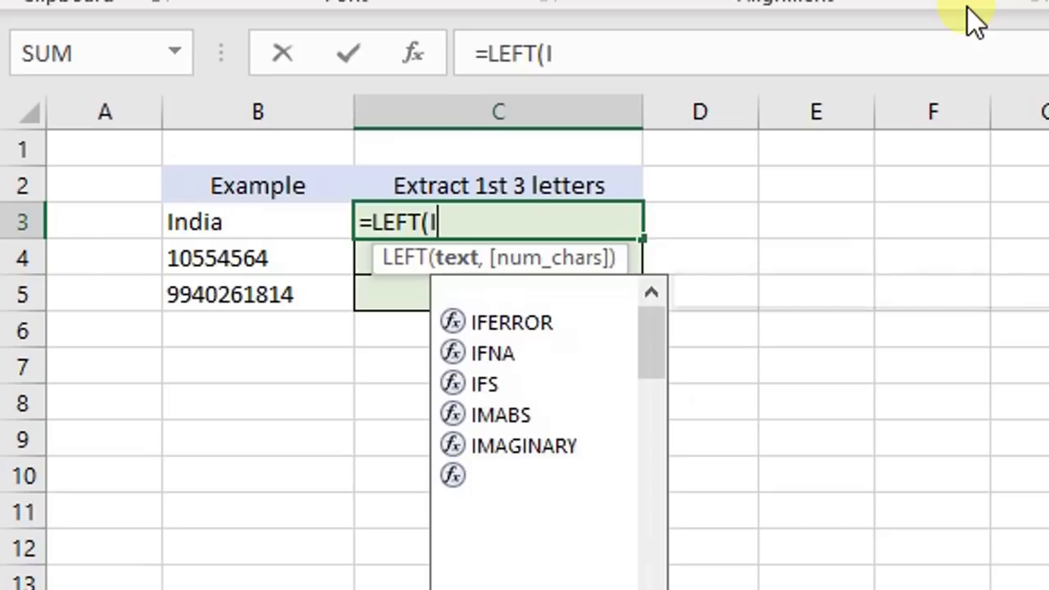
pyautogui.press('BackSpace')
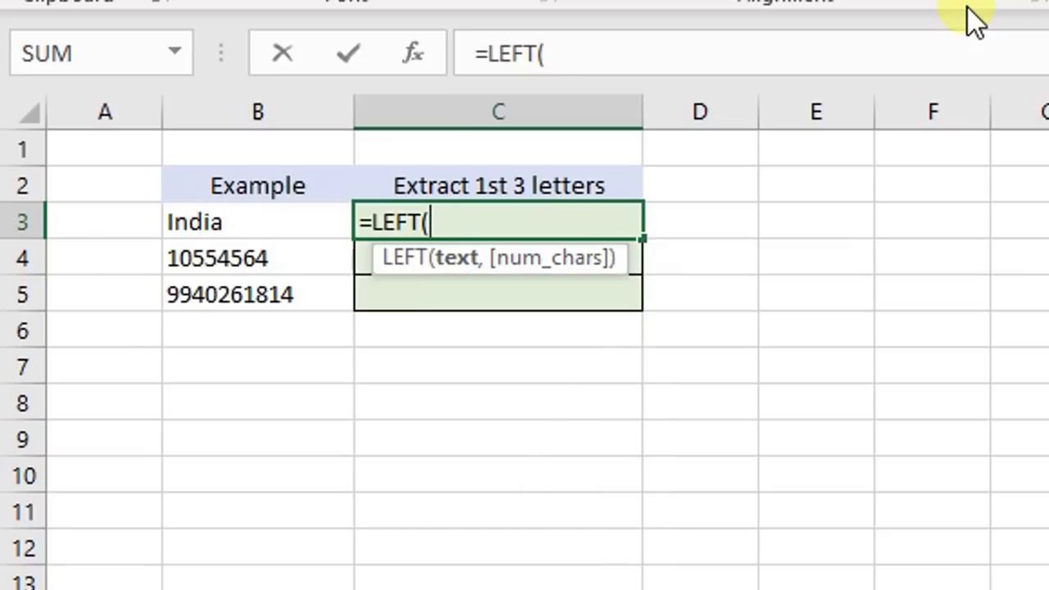
pyautogui.write('"India')
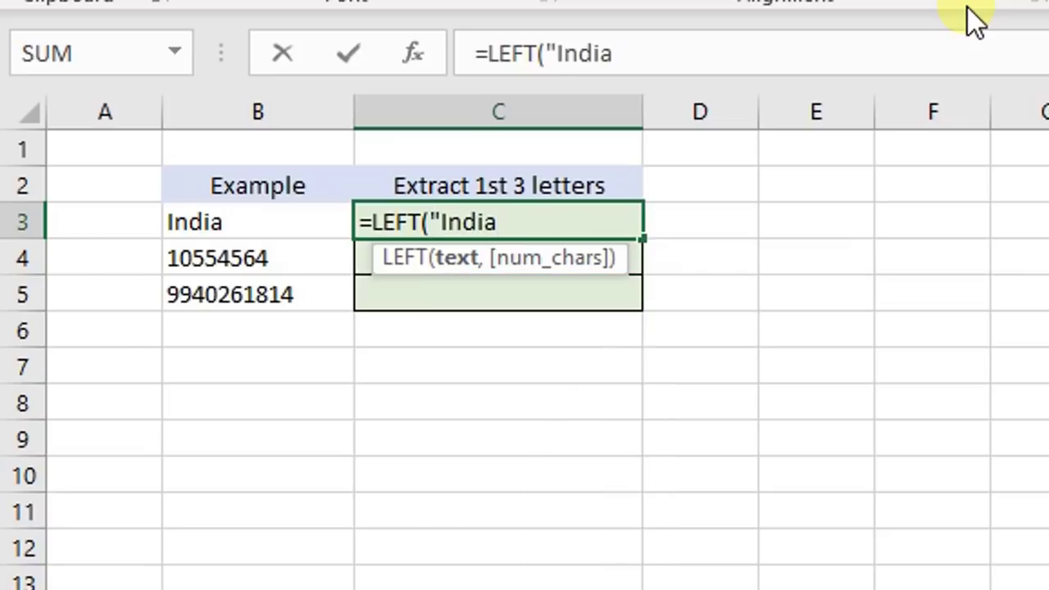
pyautogui.write('",')
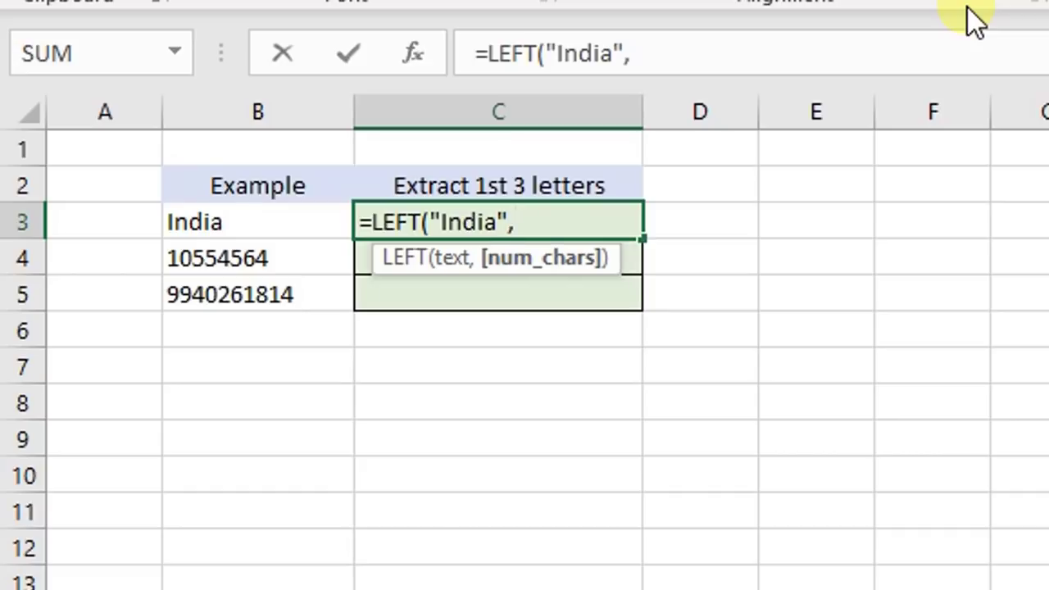
pyautogui.write('3)')
pyautogui.press('Return')
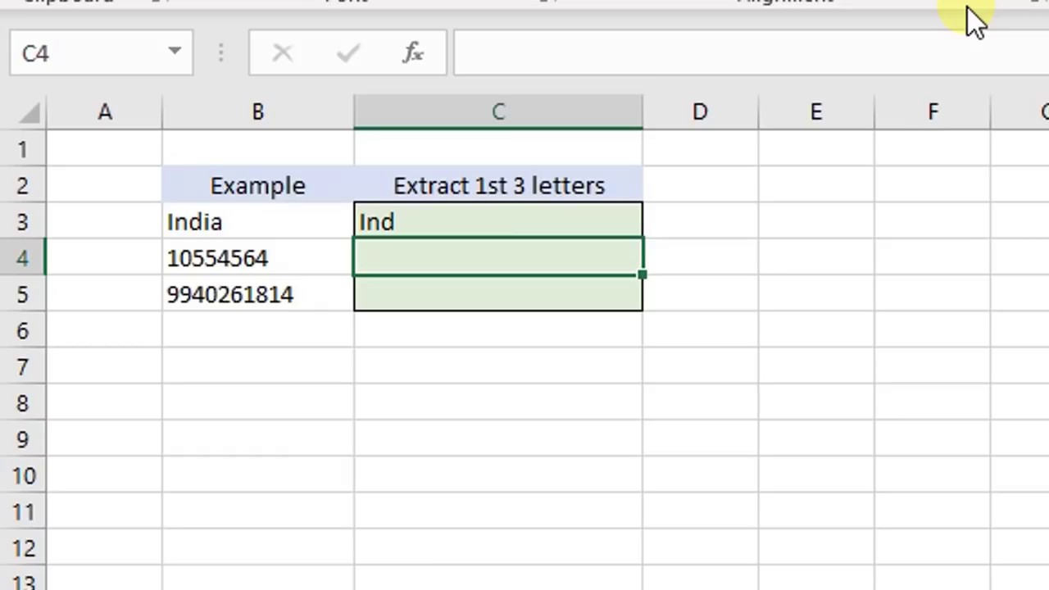
# Step: Enter a LEFT formula in cell C4 that extracts the first 3 characters of B4
pyautogui.press('Left')
pyautogui.press('Right')
pyautogui.write('=left(')
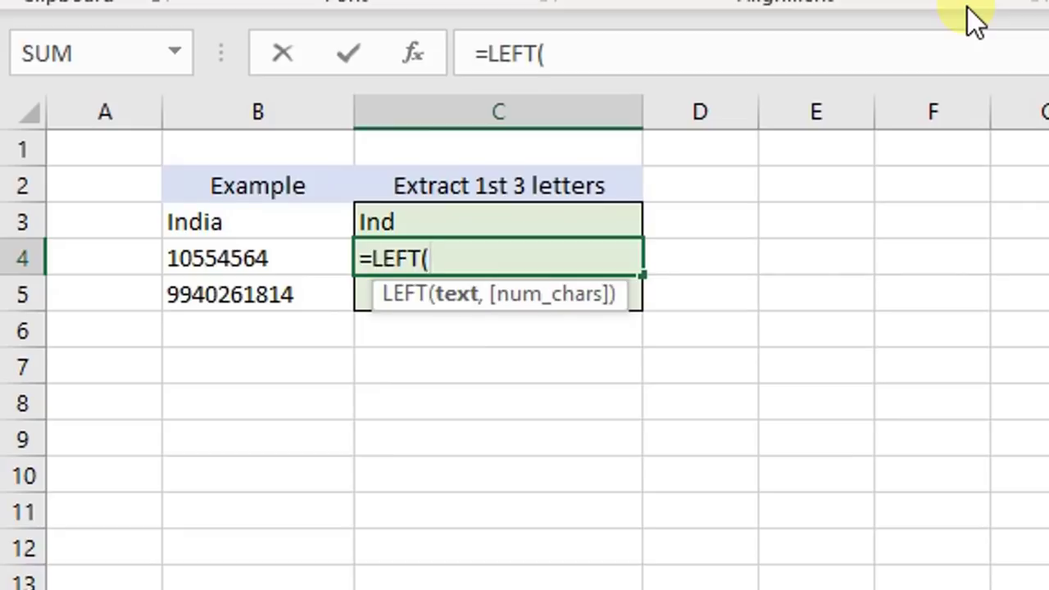
pyautogui.press('Left')
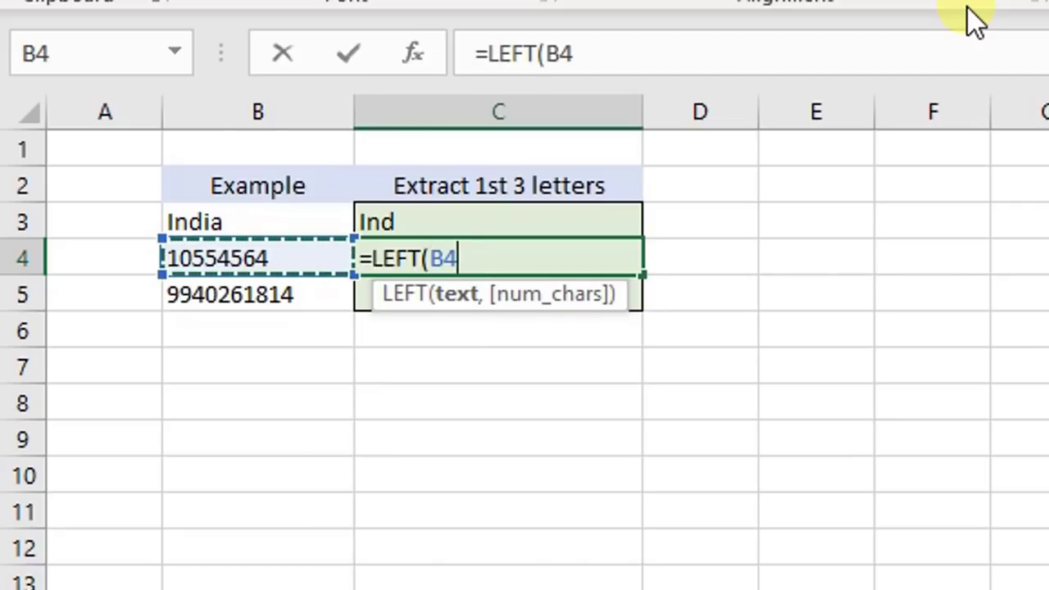
pyautogui.write(',')
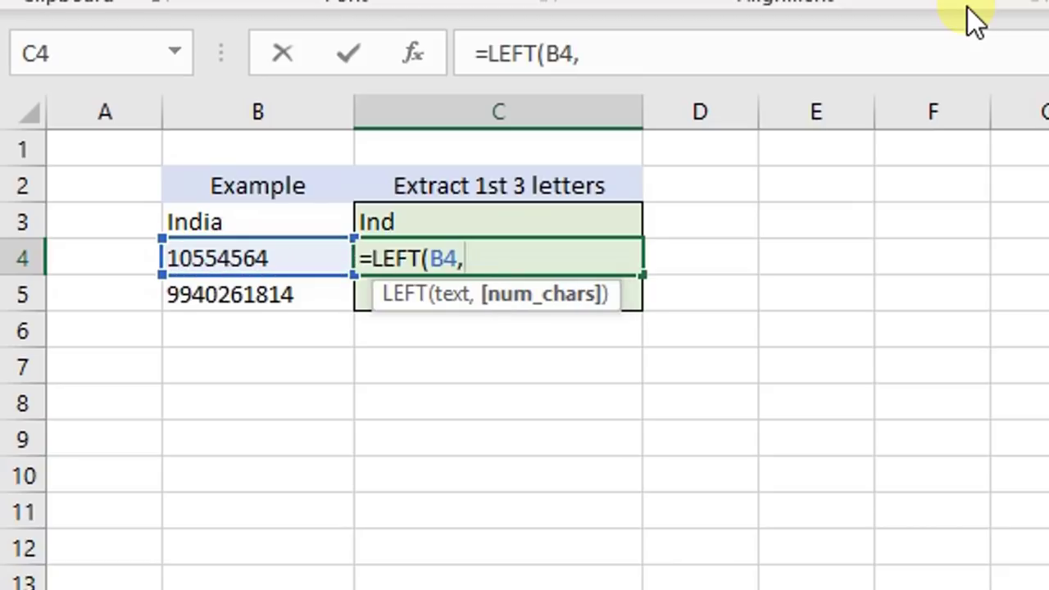
pyautogui.write('3')
pyautogui.press('Return')
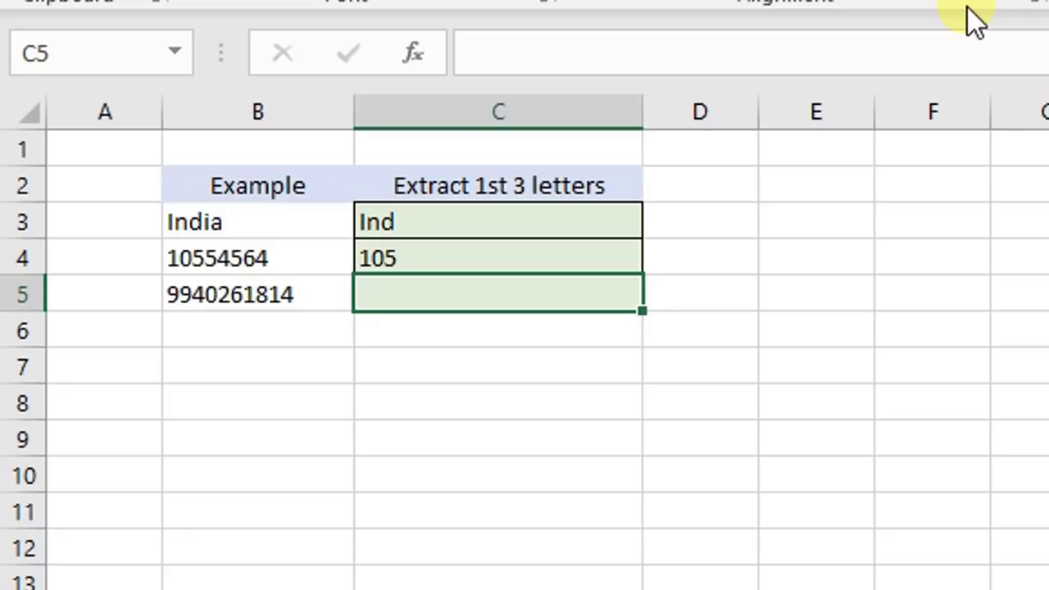
# Step: Enter a LEFT formula in cell C5 that extracts the first 5 characters of B5, and review the formulas from C3 down
pyautogui.write('=')
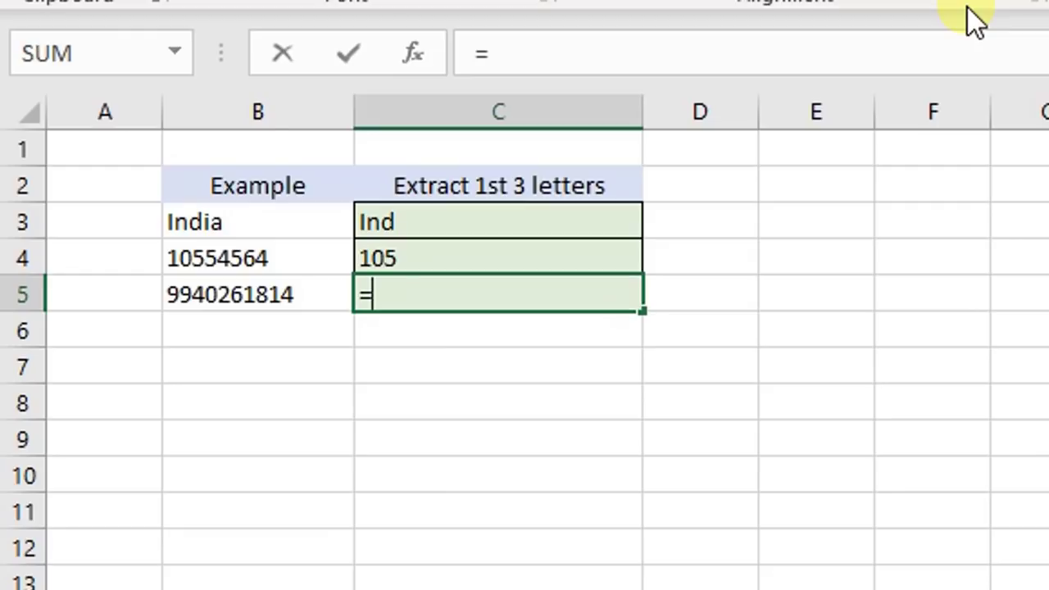
pyautogui.write('left')
pyautogui.press('Tab')
pyautogui.press('Left')
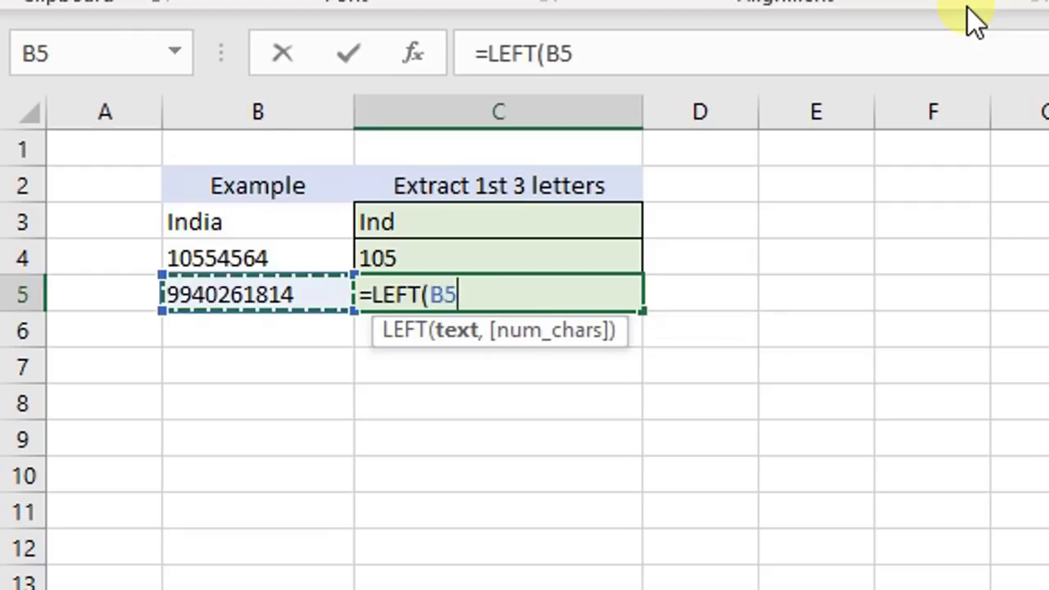
pyautogui.write(',5')
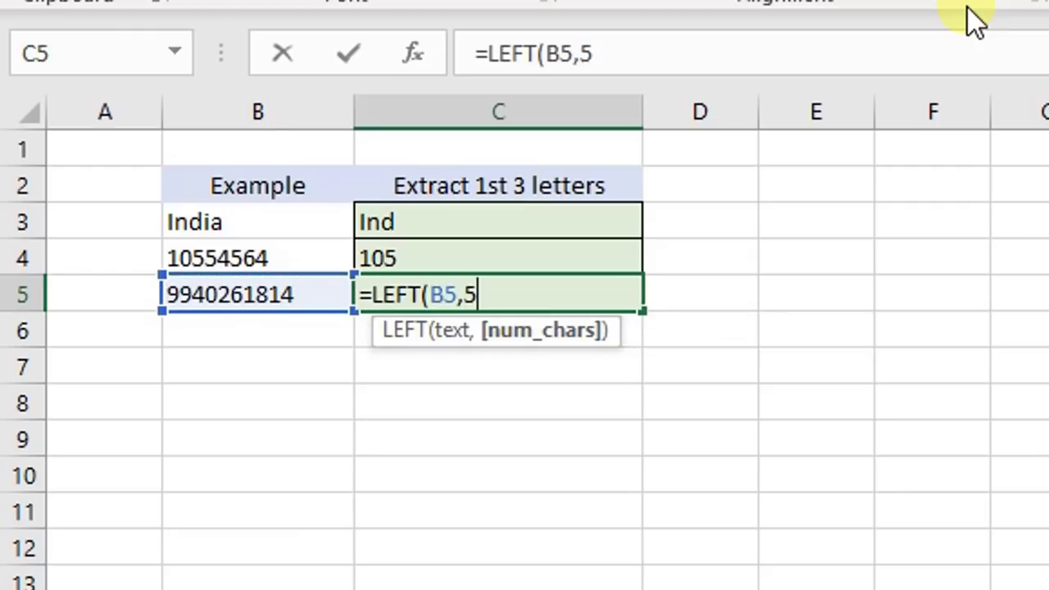
pyautogui.press('Return')
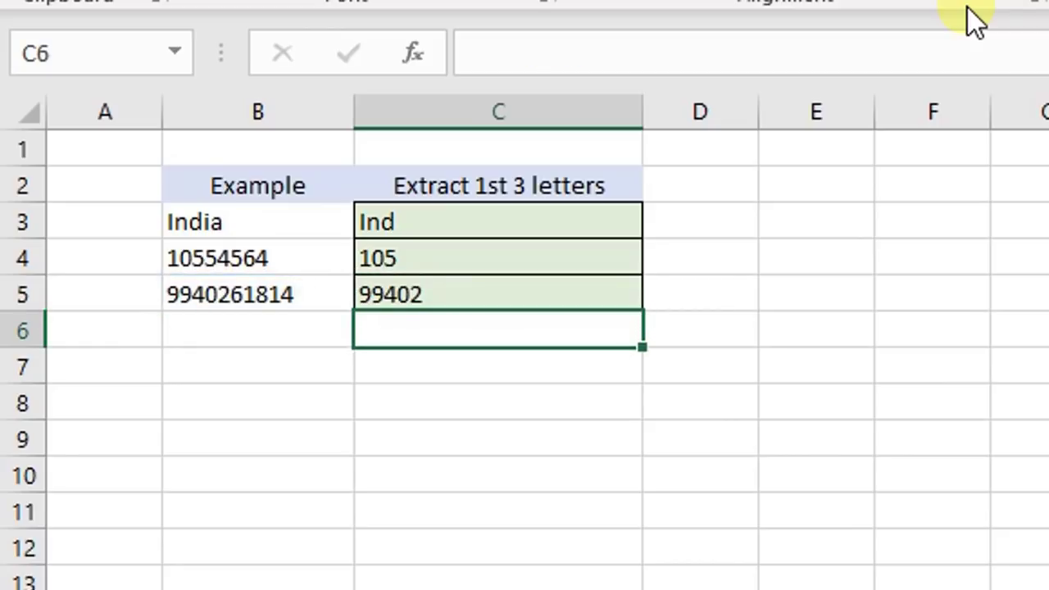
pyautogui.click(489, 225)
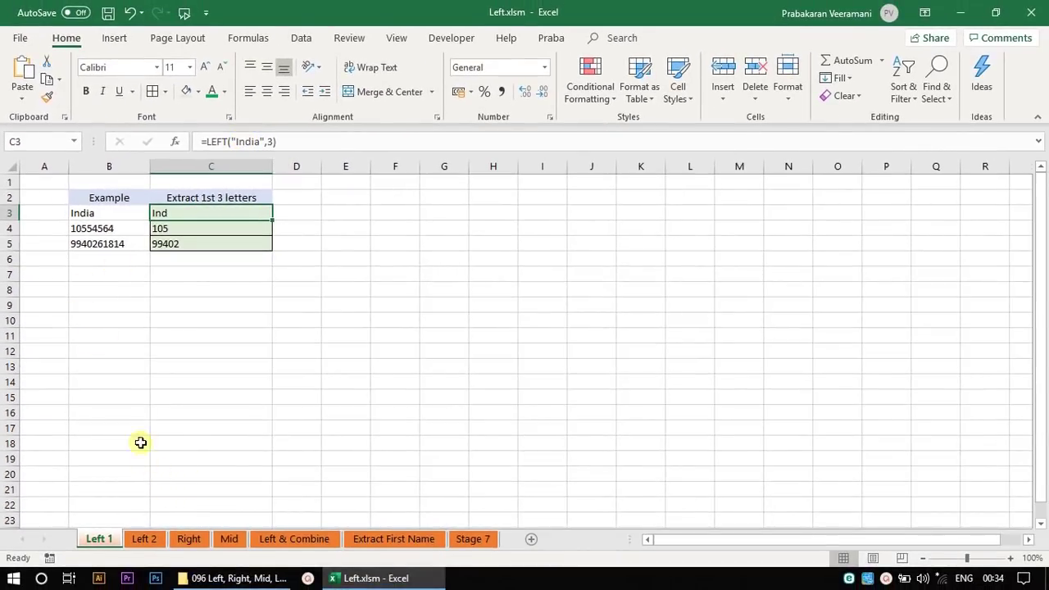
pyautogui.press('Down')
pyautogui.press('Down')
# Step: Open the Left 2 sheet and examine its Name, Father Name and Initial columns
pyautogui.click(144, 540)
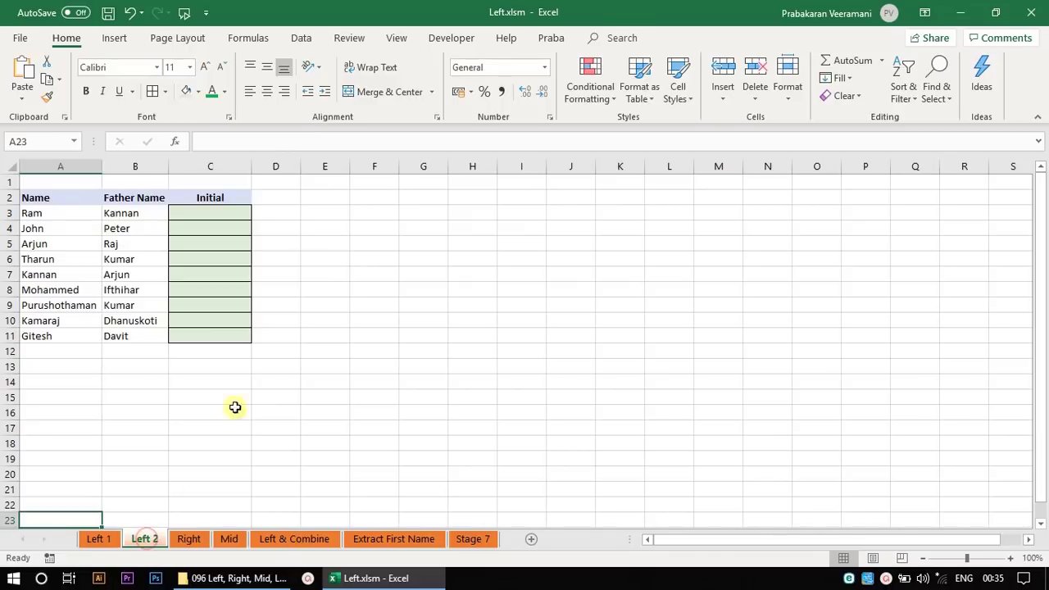
pyautogui.click(214, 213)
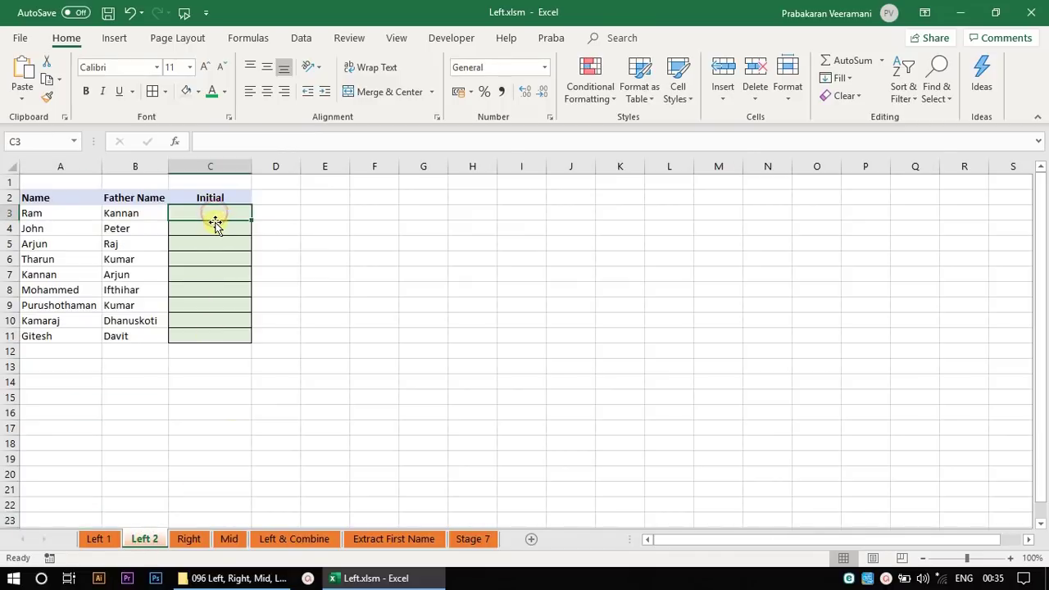
pyautogui.moveTo(64, 200); pyautogui.dragTo(79, 343)
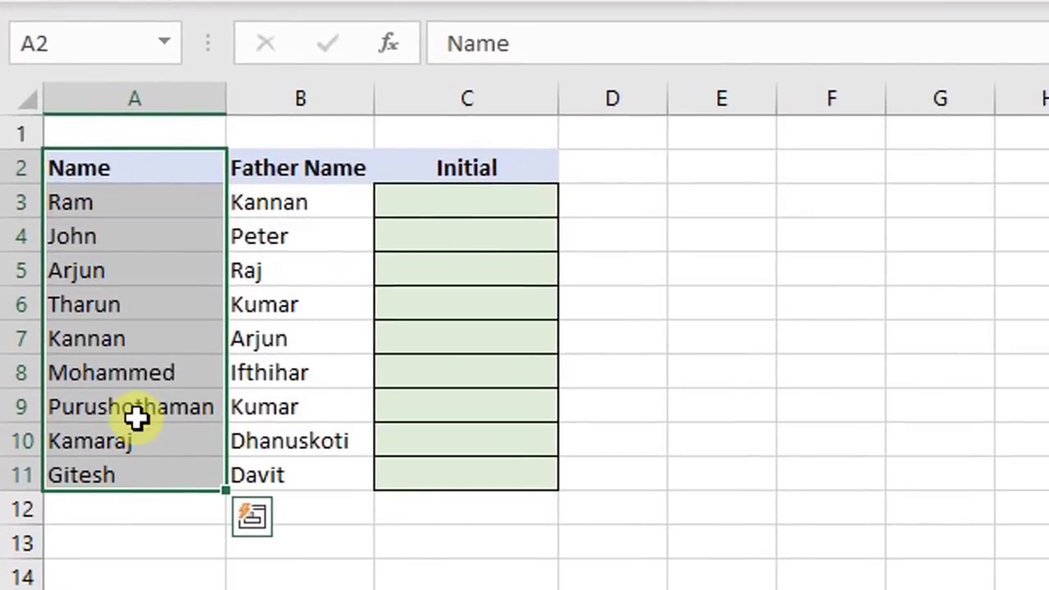
pyautogui.moveTo(337, 177); pyautogui.dragTo(301, 468)
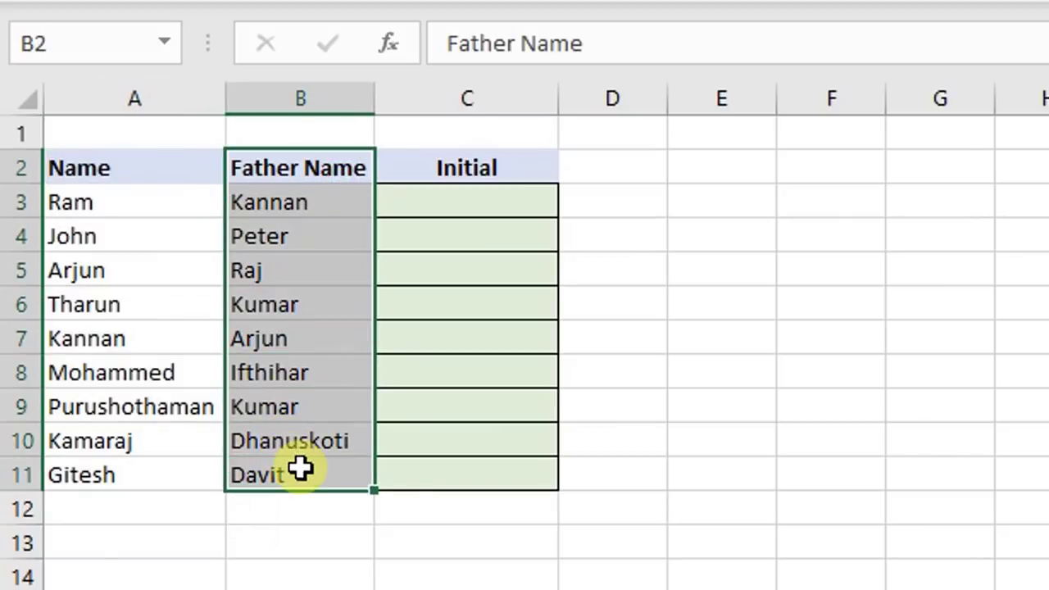
pyautogui.click(445, 200)
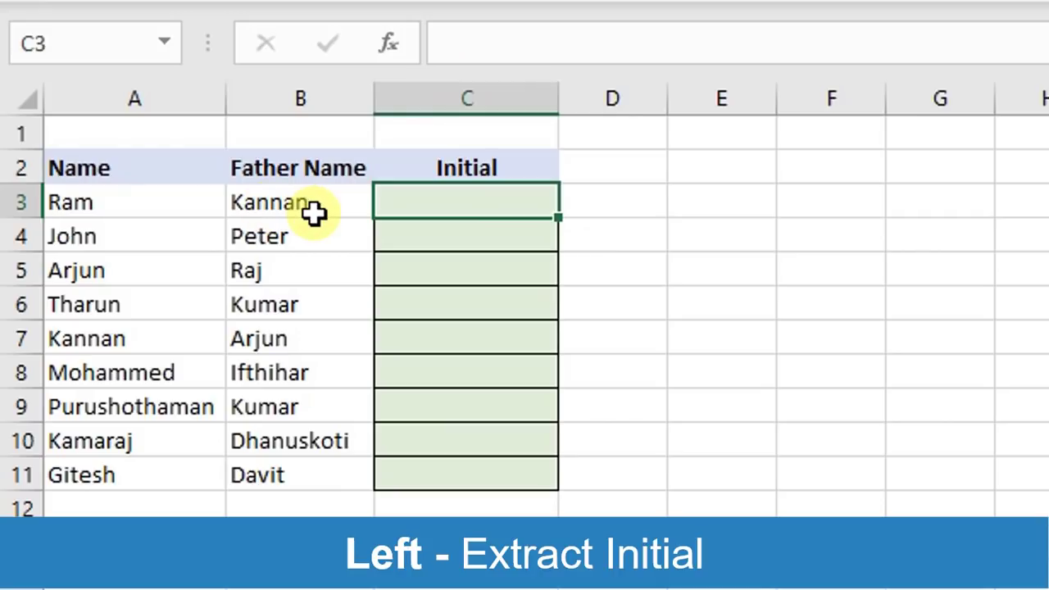
pyautogui.click(74, 203)
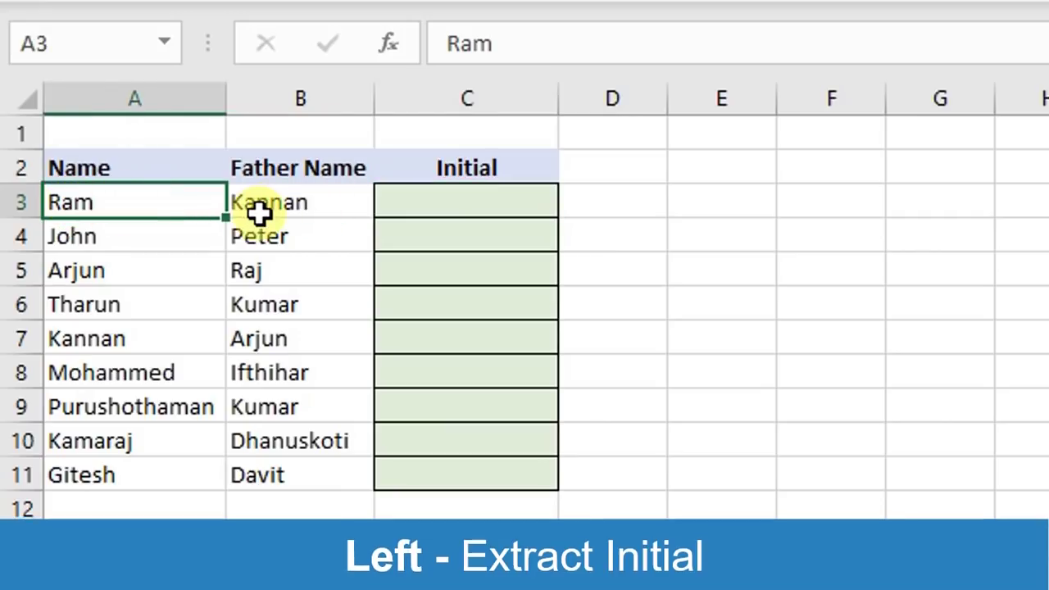
# Step: Enter a LEFT formula in cell C3 that extracts 1 character from the father's name in B3
pyautogui.click(481, 215)
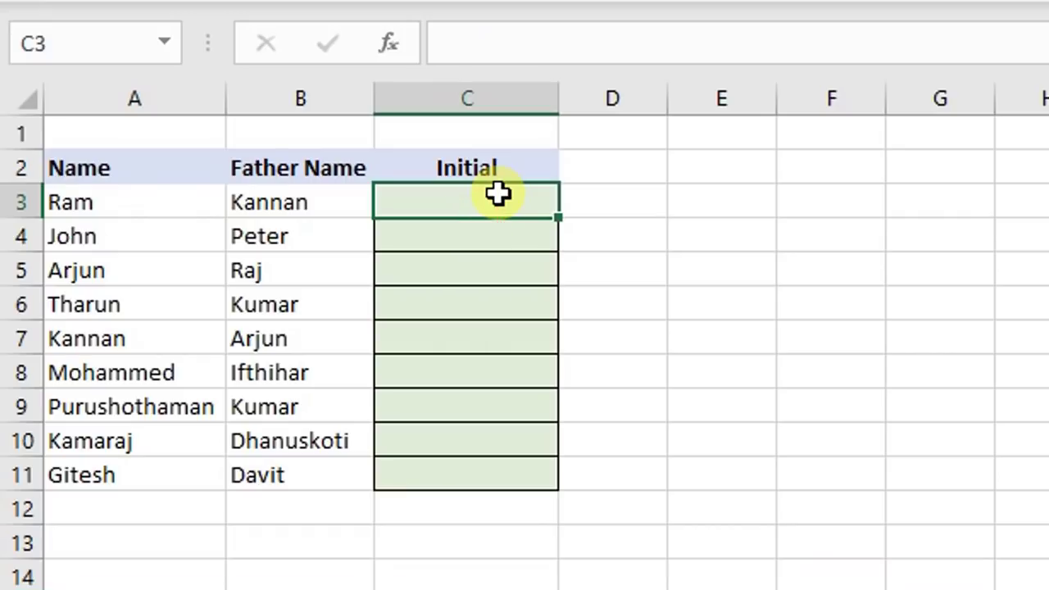
pyautogui.write('=le')
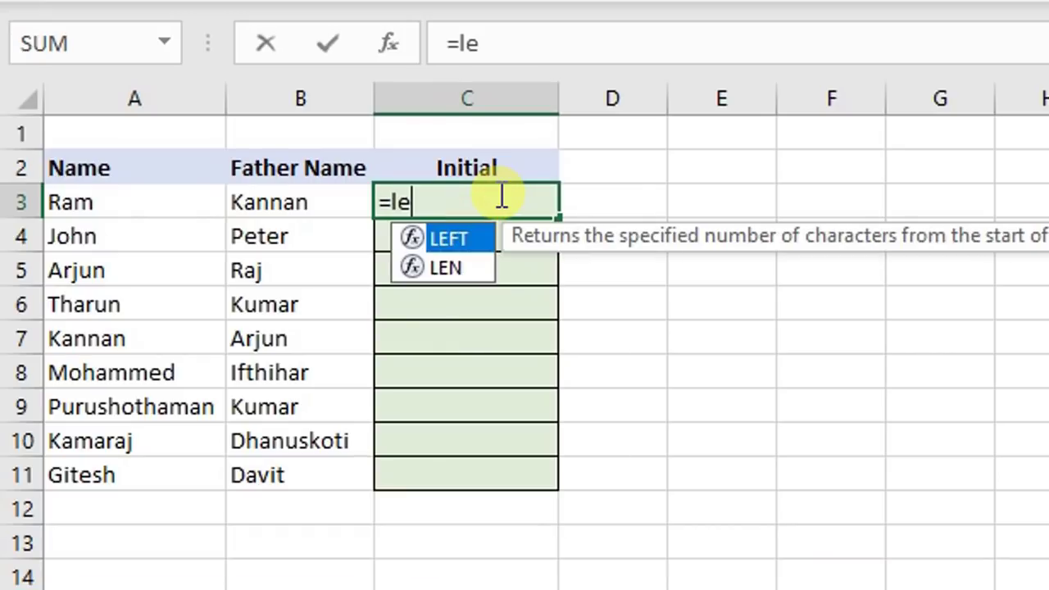
pyautogui.press('Tab')
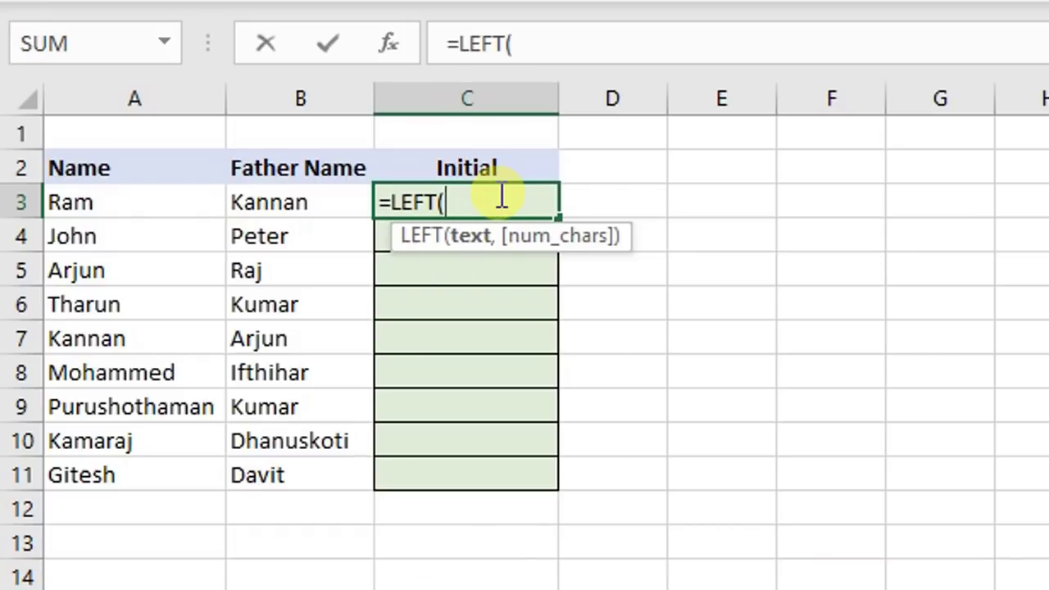
pyautogui.press('Left')
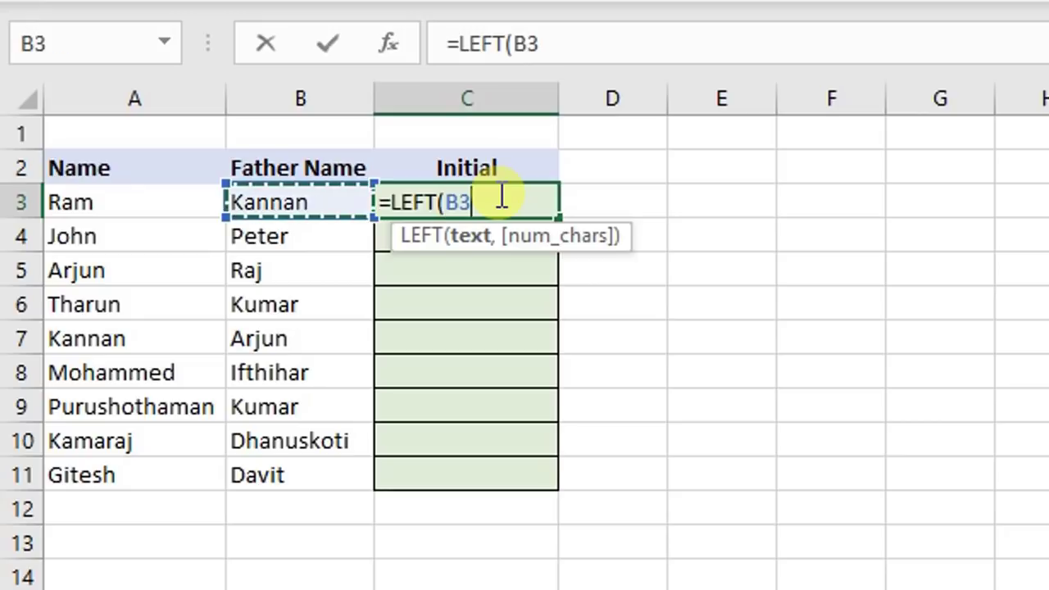
pyautogui.write(',')
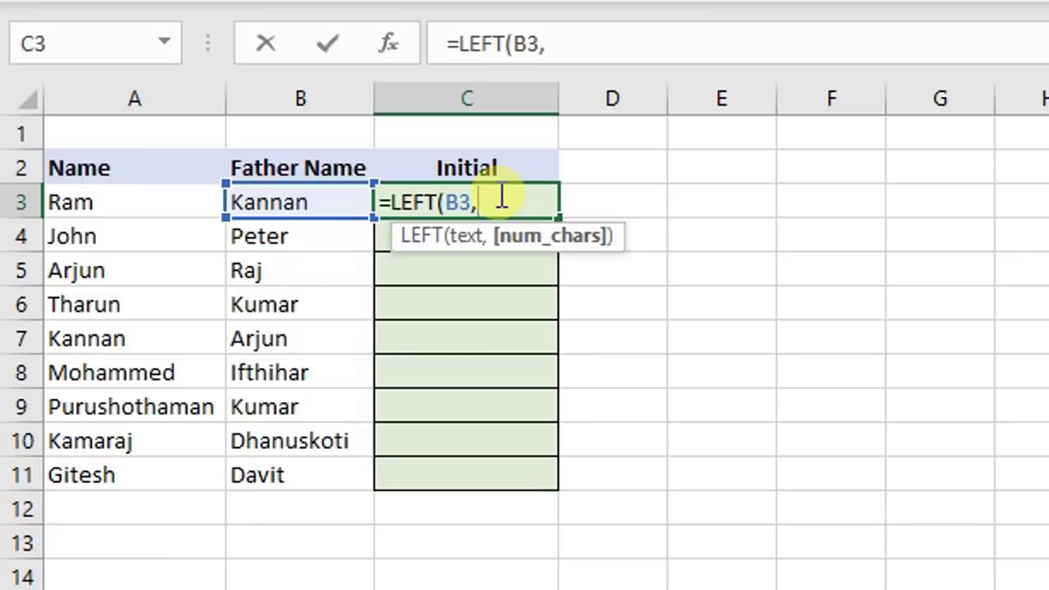
pyautogui.write('1')
pyautogui.press('Return')
# Step: Fill the C3 initial formula down through C11 and compare the Initial column with the Father Name column
pyautogui.click(475, 168)
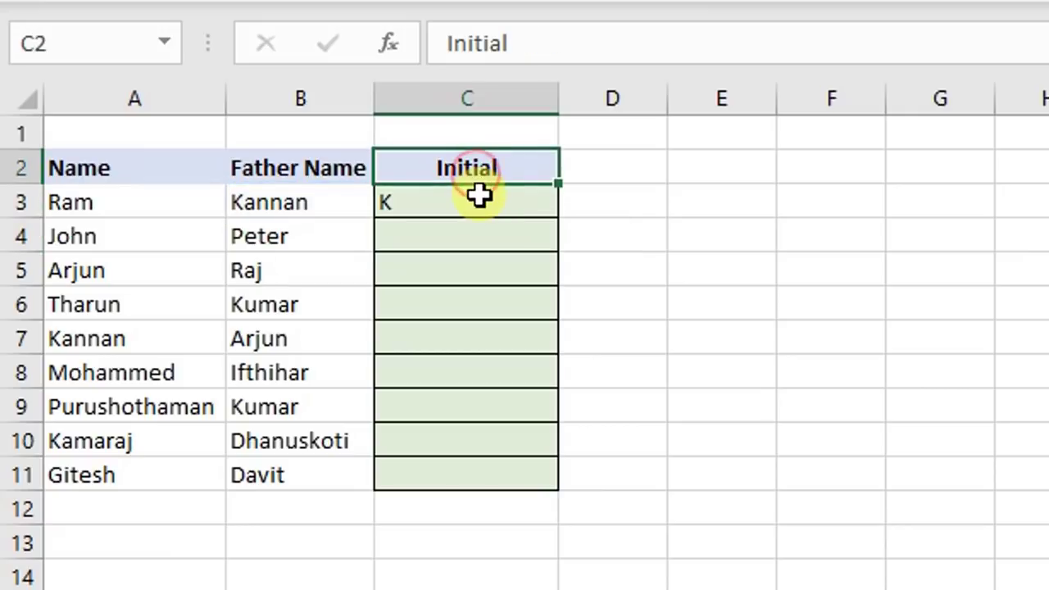
pyautogui.click(476, 201)
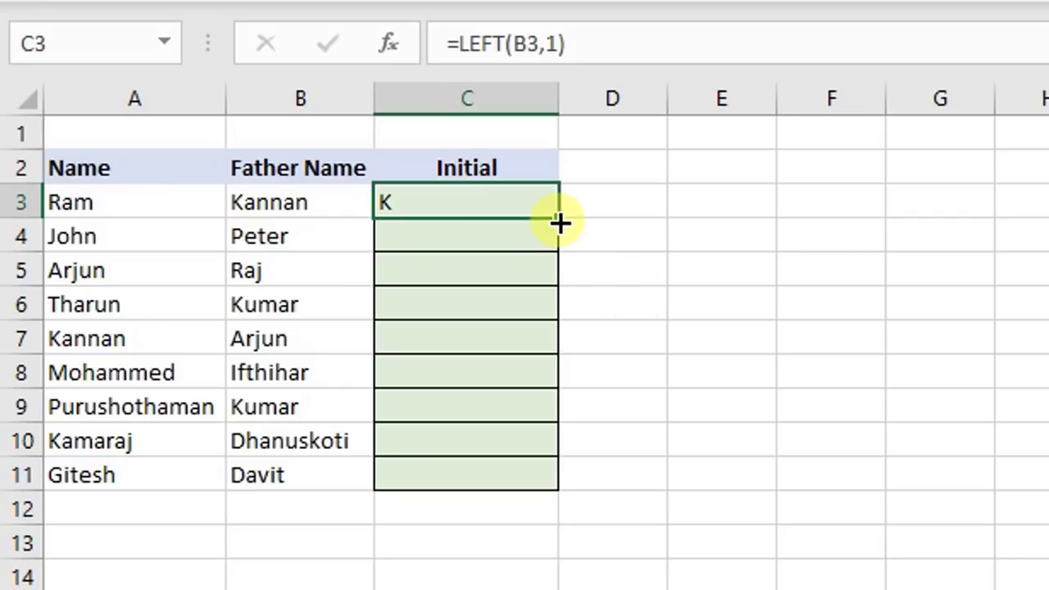
pyautogui.moveTo(557, 218); pyautogui.dragTo(556, 501)
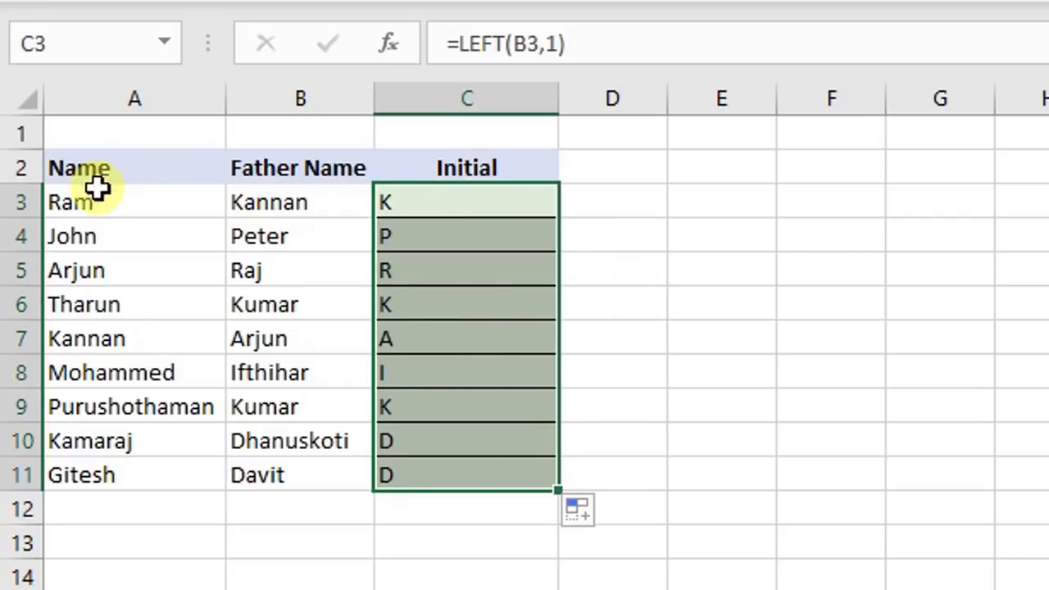
pyautogui.moveTo(291, 201); pyautogui.dragTo(313, 482)
pyautogui.moveTo(456, 208); pyautogui.dragTo(470, 463)
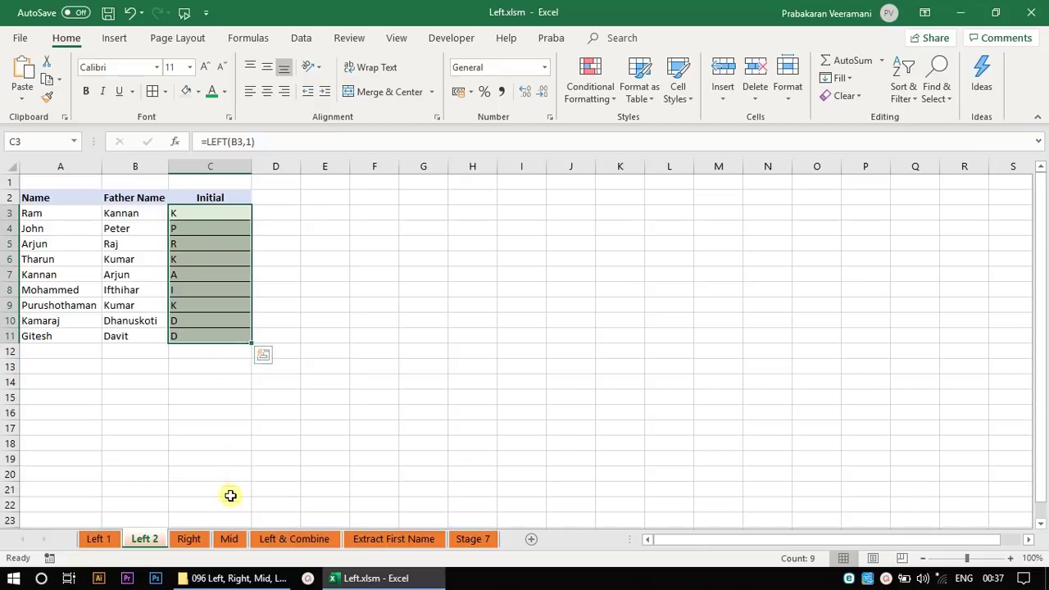
# Step: On the Right sheet, enter a RIGHT formula in cell B3 that extracts the last 5 characters of A3
pyautogui.click(191, 541)
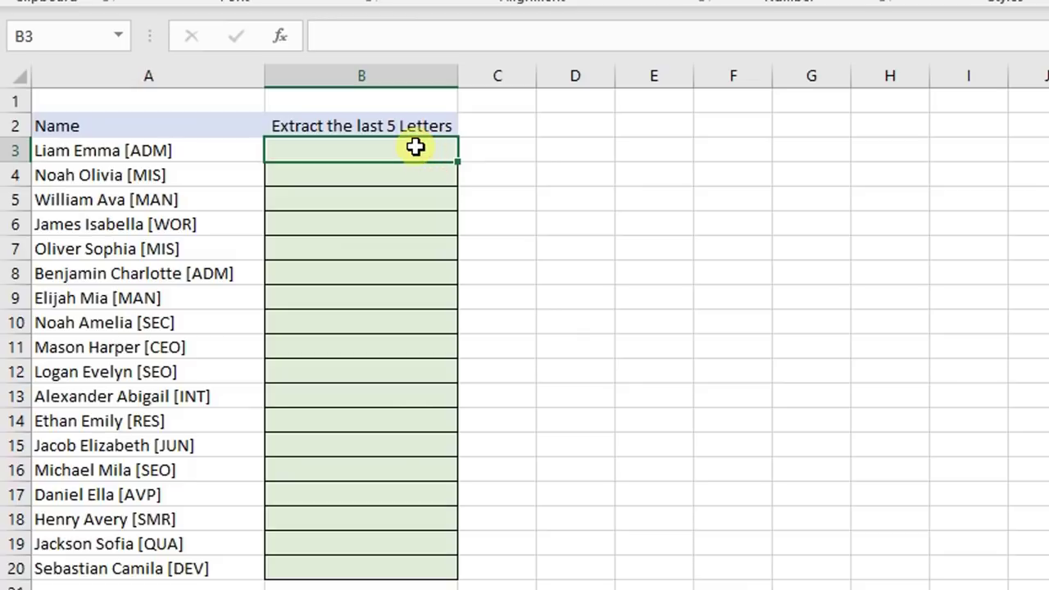
pyautogui.write('=e')
pyautogui.press('BackSpace')
pyautogui.write('r')
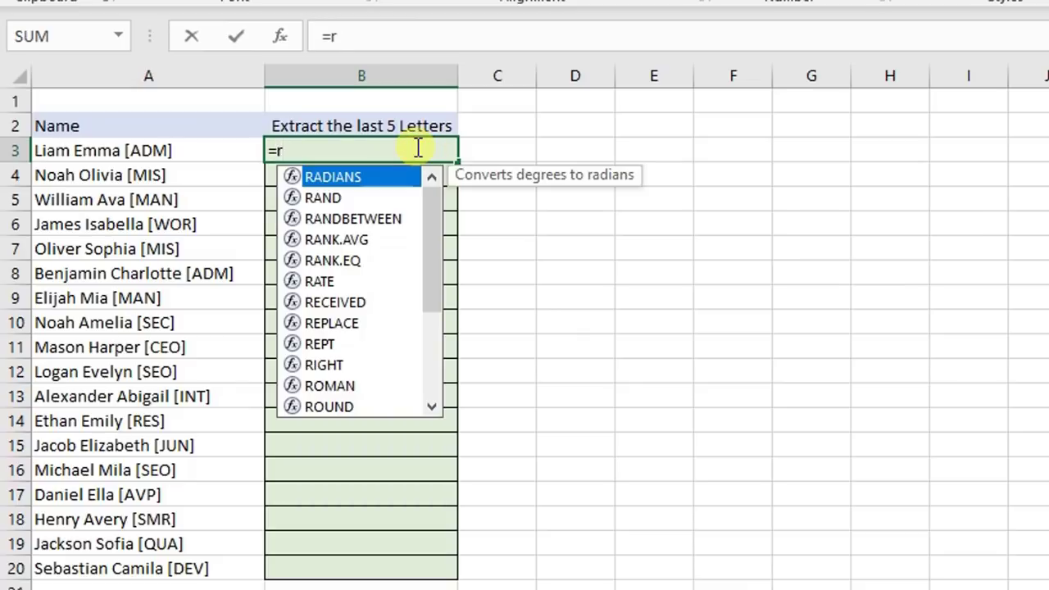
pyautogui.write('igh')
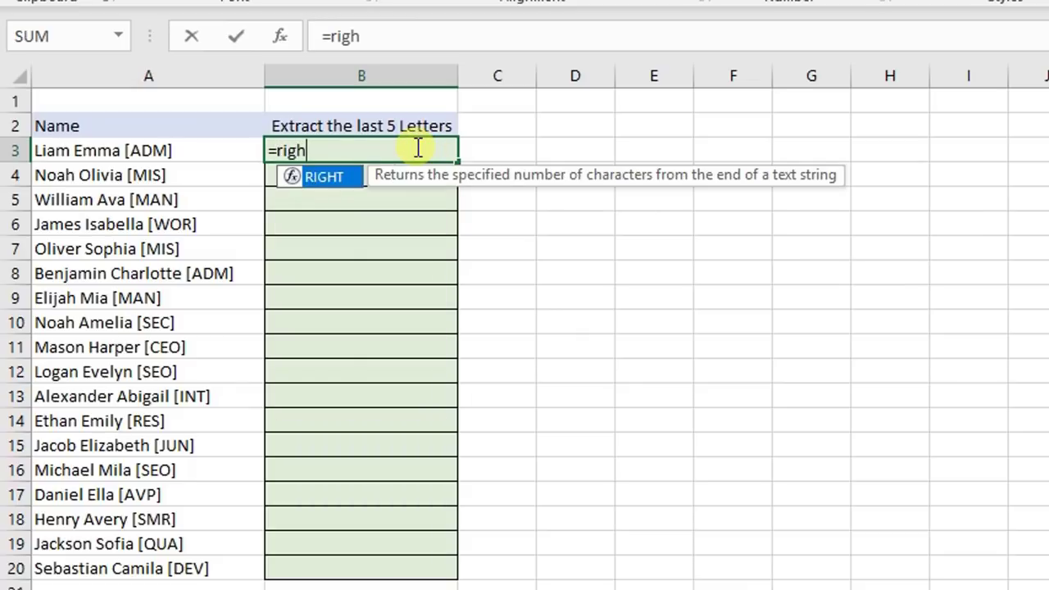
pyautogui.press('Tab')
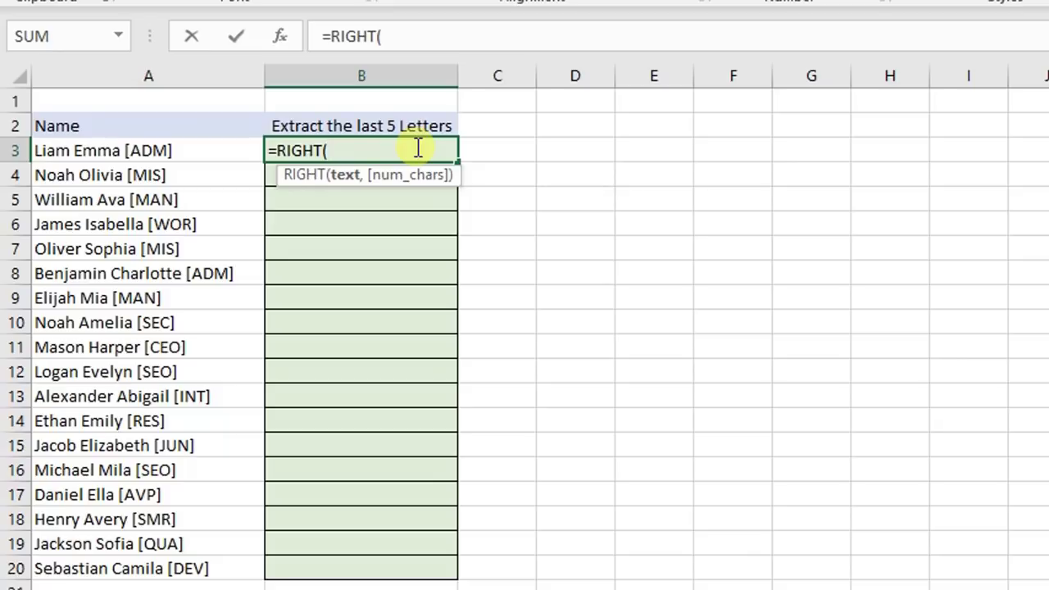
pyautogui.click(180, 150)
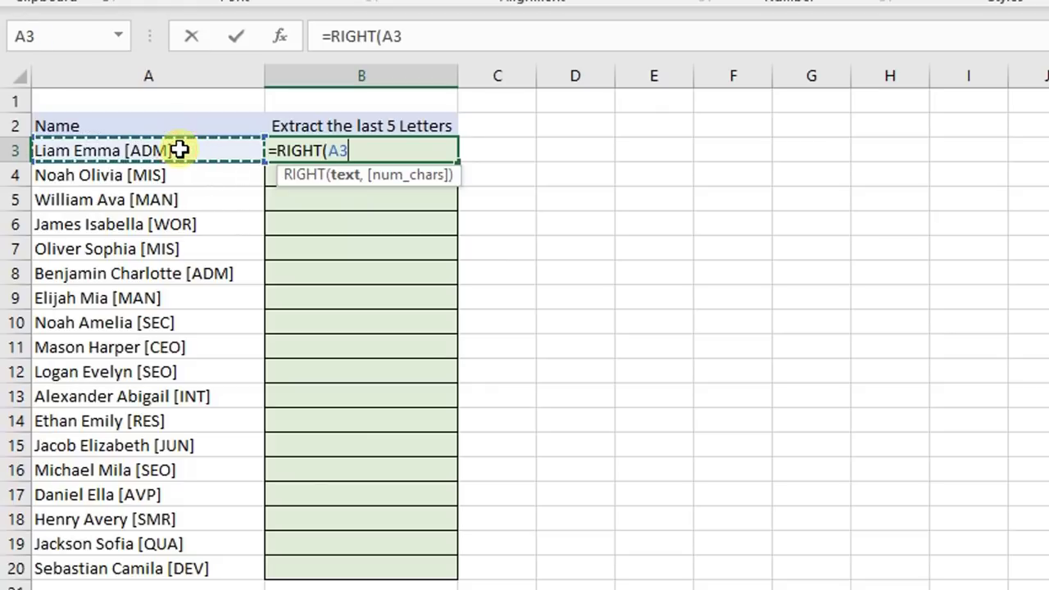
pyautogui.write(',')
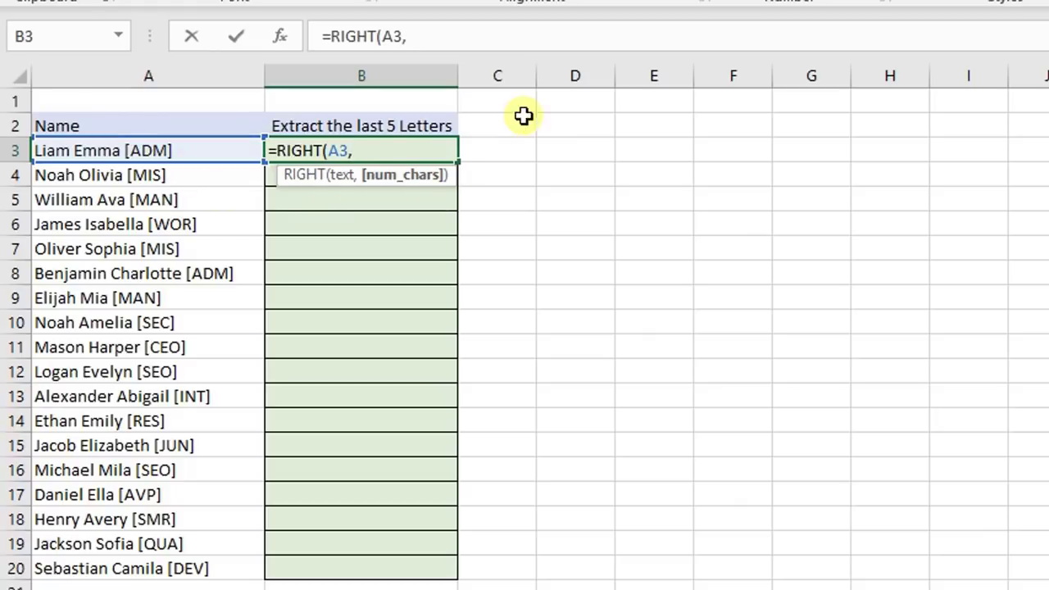
pyautogui.write('5')
pyautogui.press('Return')
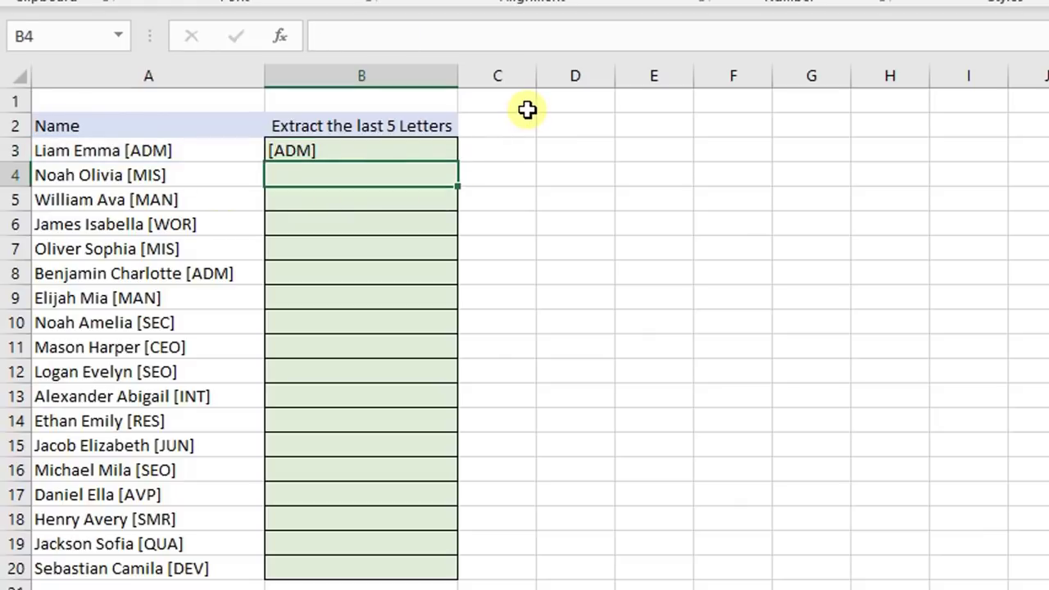
# Step: Fill the B3 RIGHT formula down through B20
pyautogui.click(409, 147)
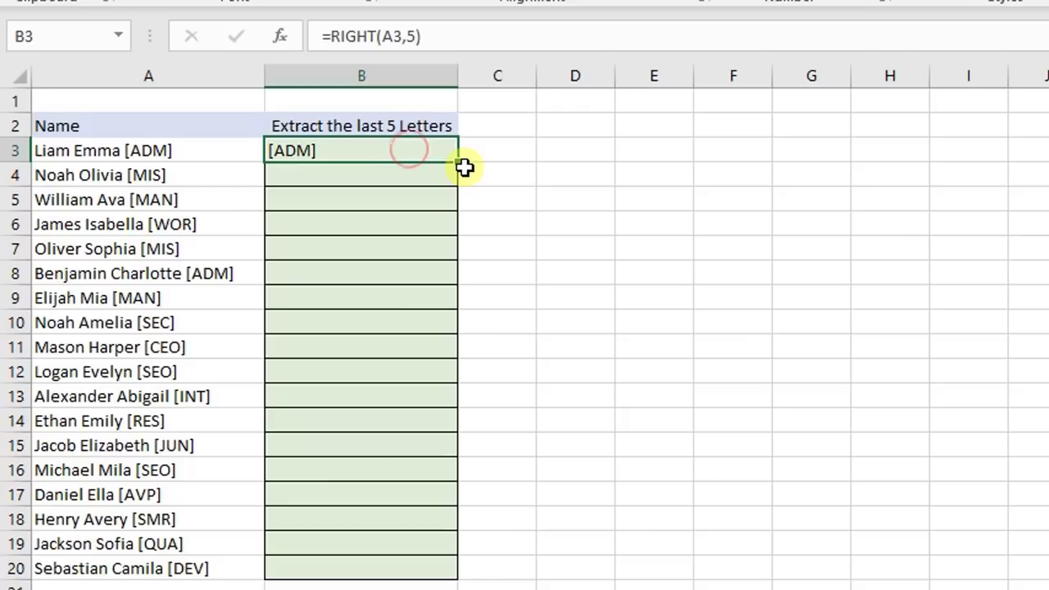
pyautogui.moveTo(456, 164); pyautogui.dragTo(503, 576)
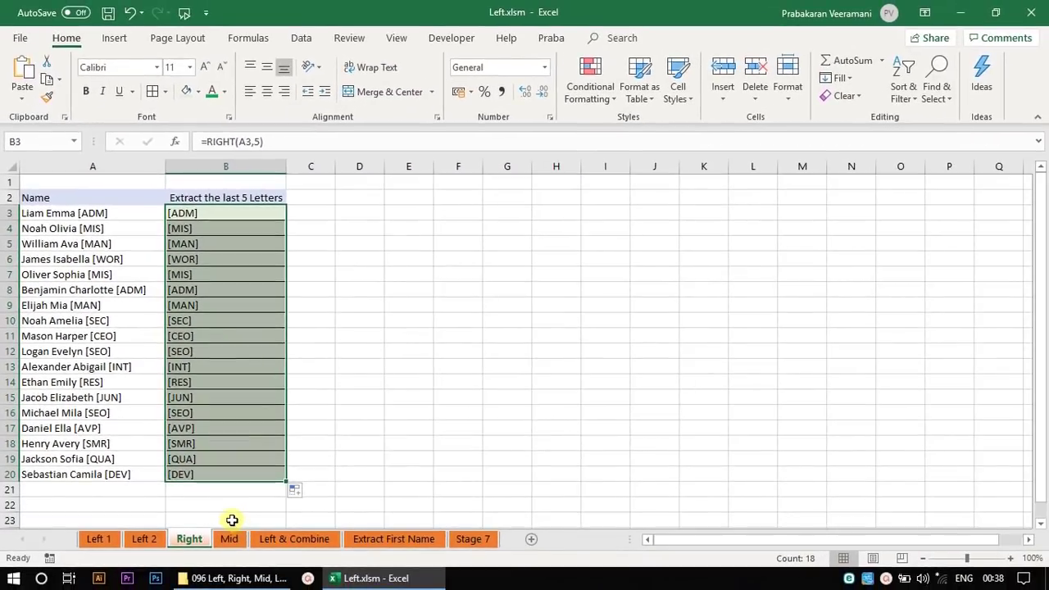
pyautogui.click(200, 471)
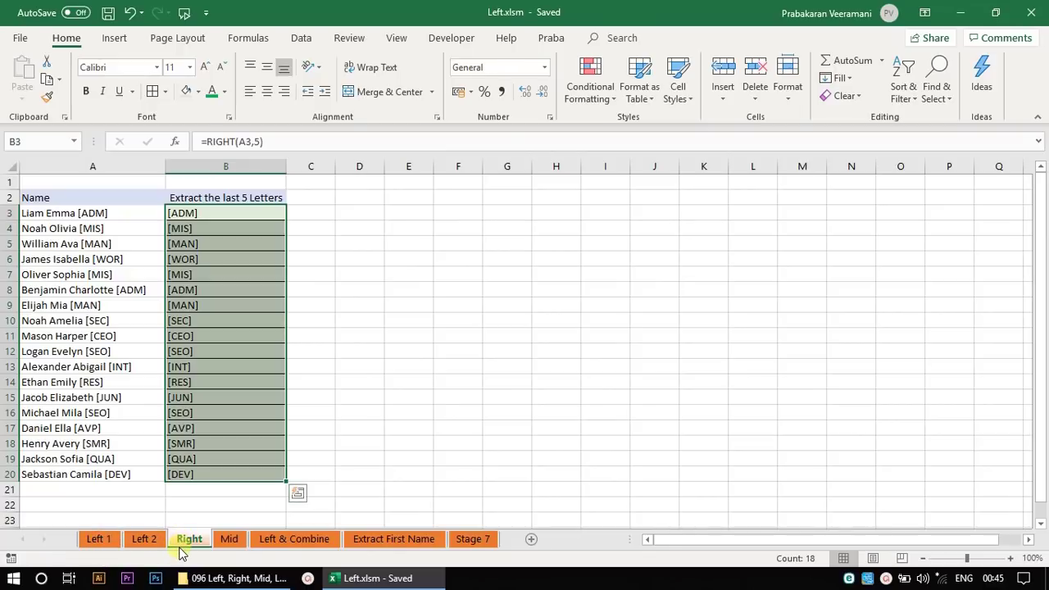
# Step: On the Mid sheet, enter a MID formula in cell B3 that extracts 3 characters from A3 starting at character 5
pyautogui.click(229, 539)
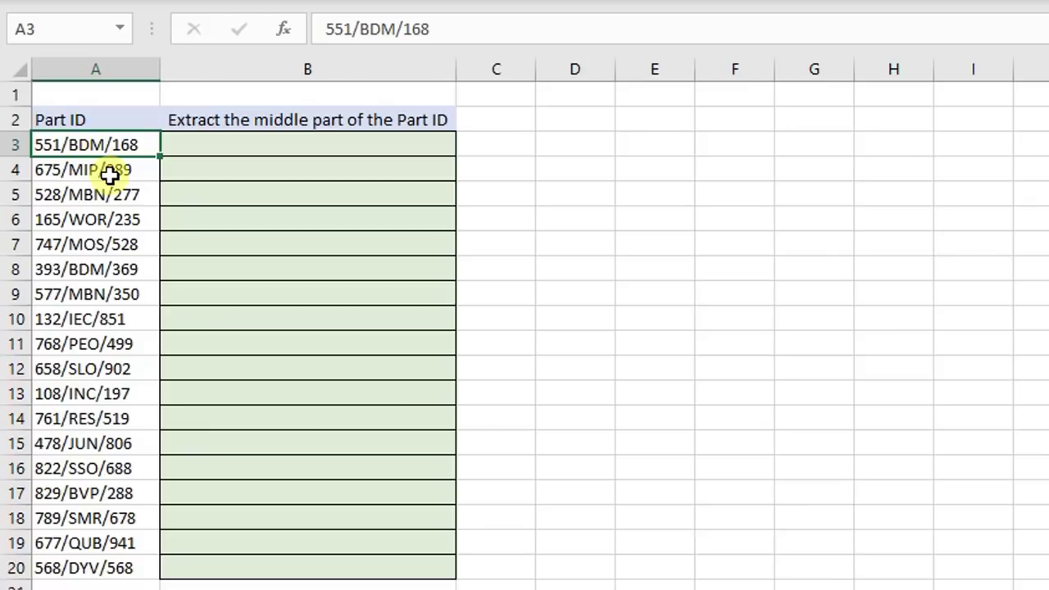
pyautogui.click(249, 151)
pyautogui.write('=mi')
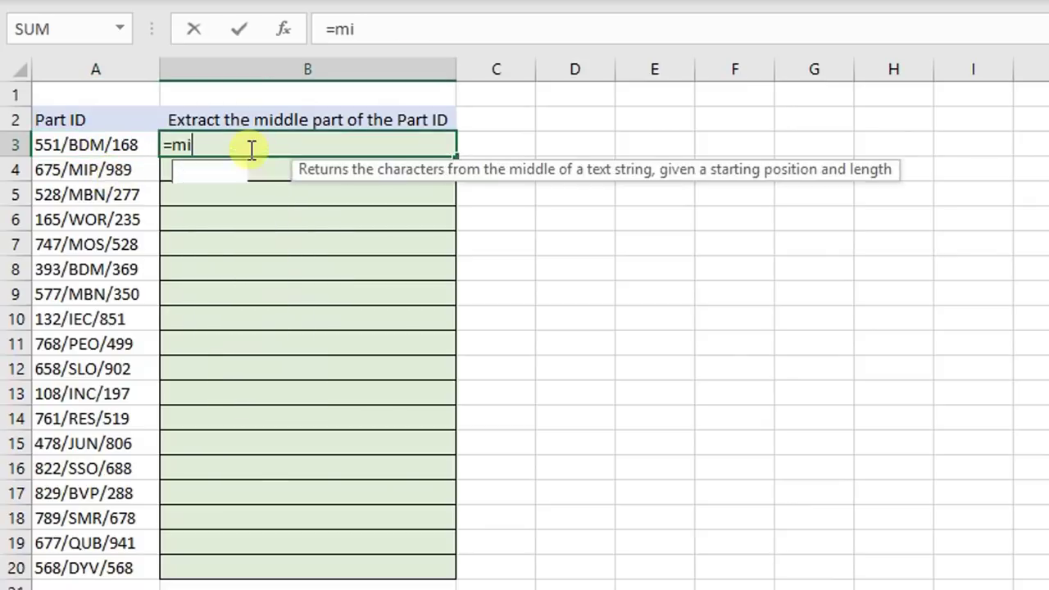
pyautogui.press('Tab')
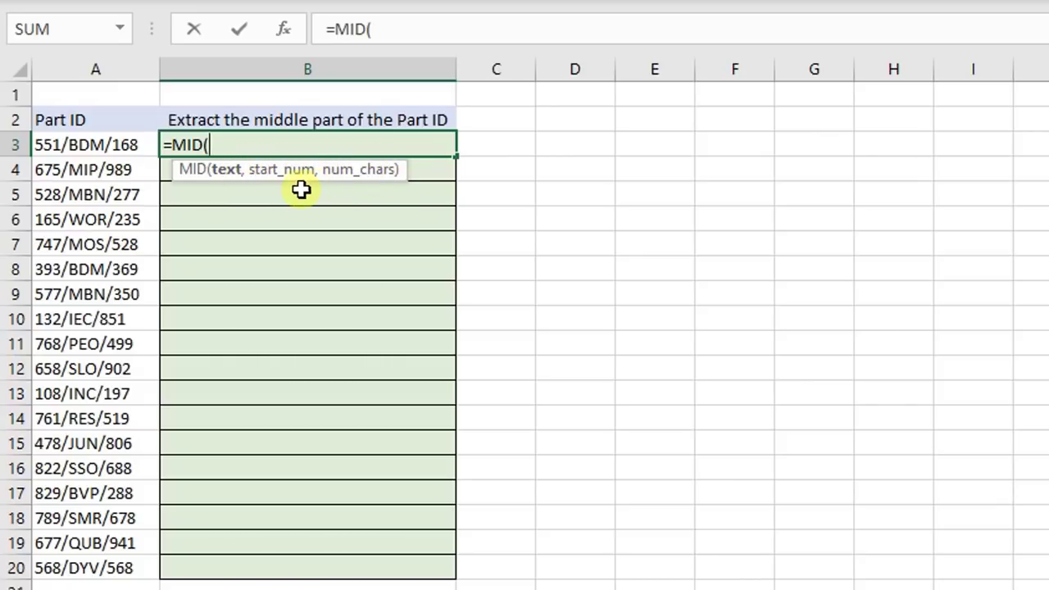
pyautogui.click(137, 144)
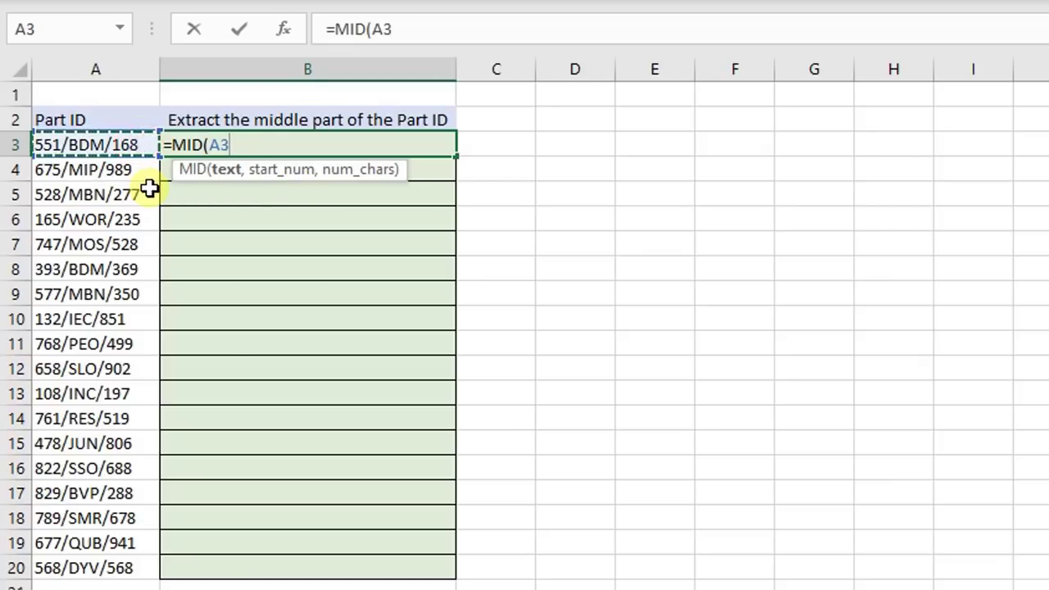
pyautogui.write(',')
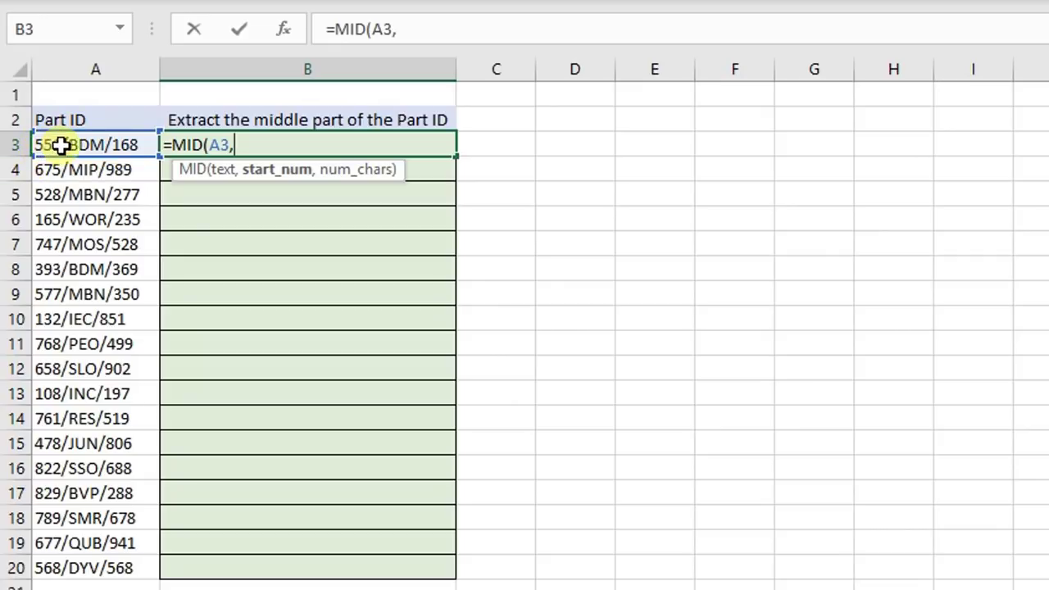
pyautogui.write('5')
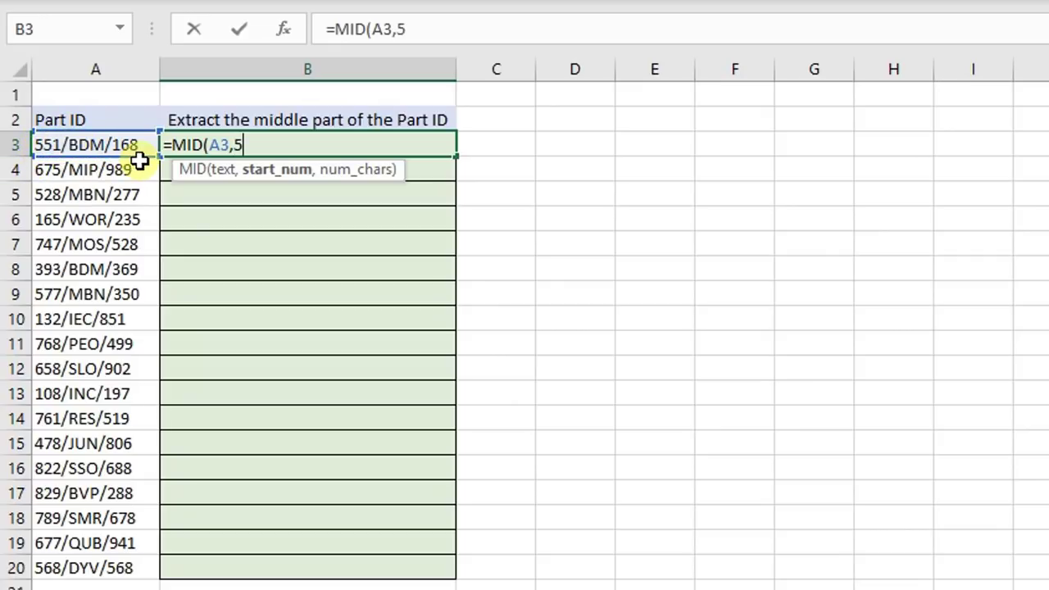
pyautogui.write(',')
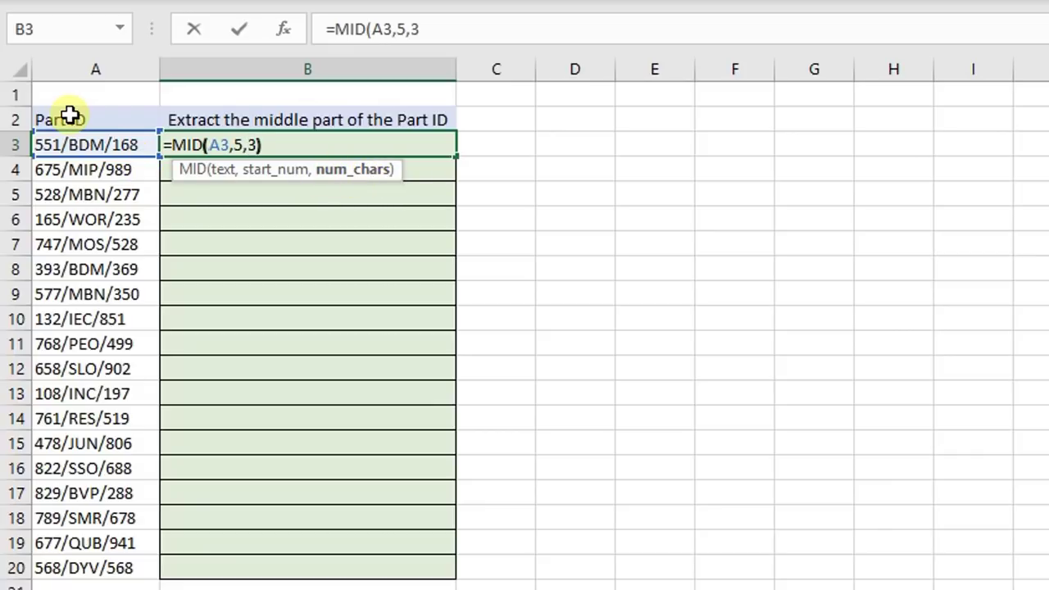
pyautogui.write('3)')
pyautogui.press('Return')
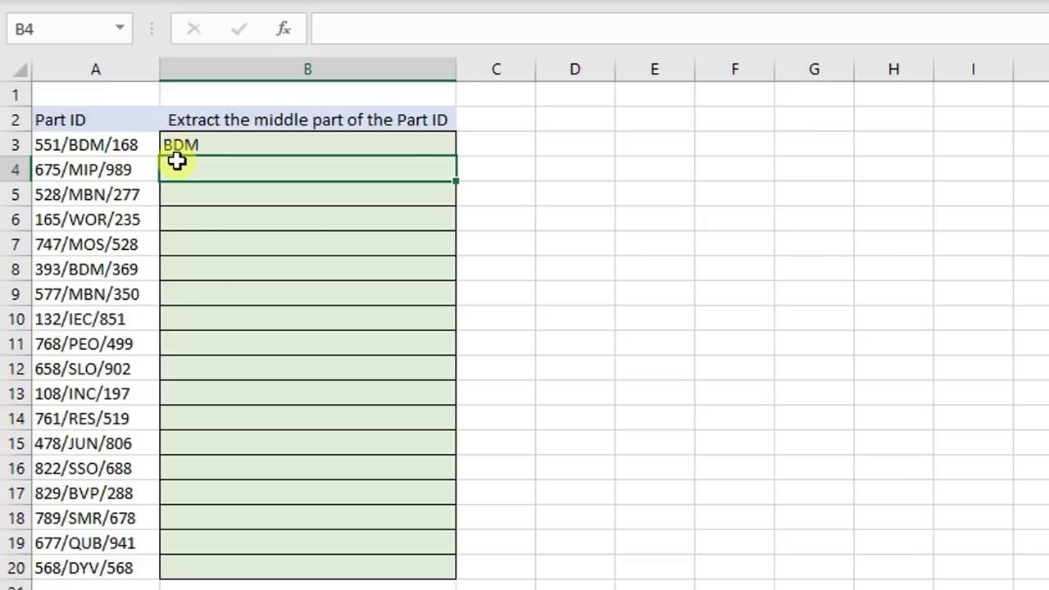
# Step: Enter a MID formula in cell B4 that extracts 3 characters from A4 starting at character 5, and fill the column down through B20
pyautogui.write('=')
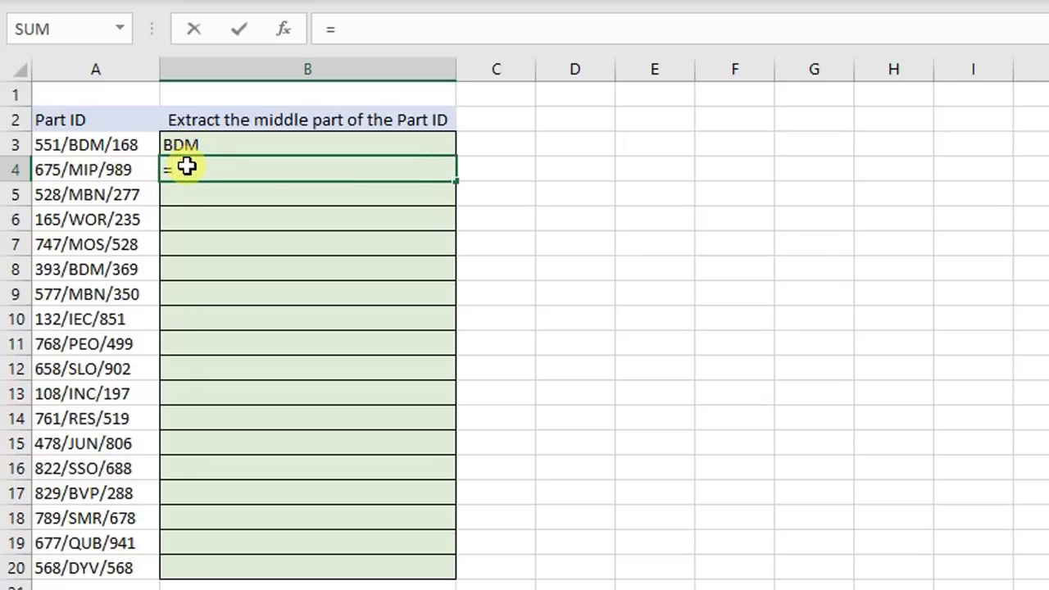
pyautogui.write('mid')
pyautogui.press('Tab')
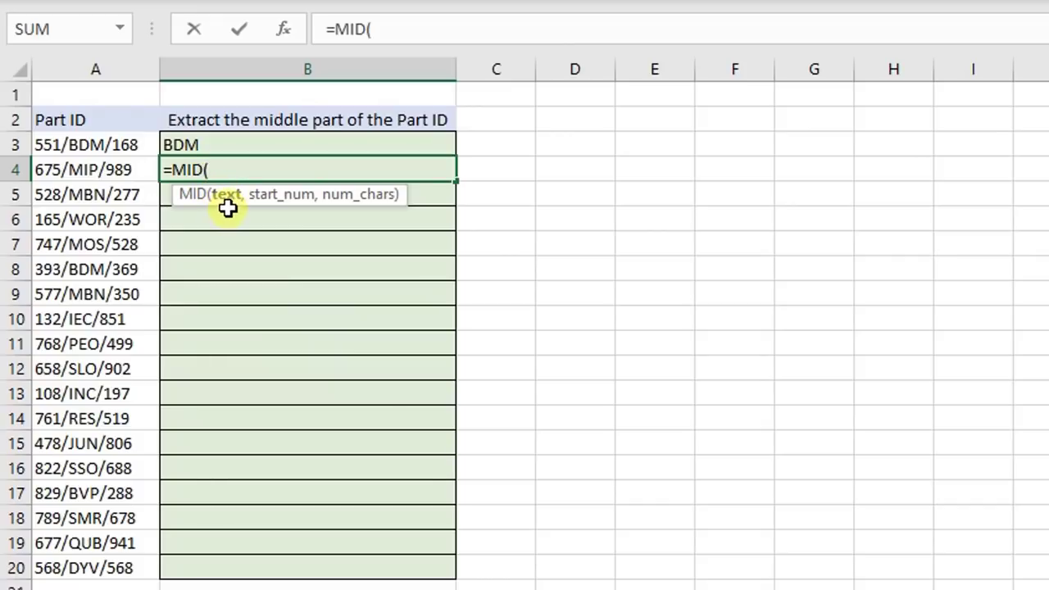
pyautogui.click(93, 172)
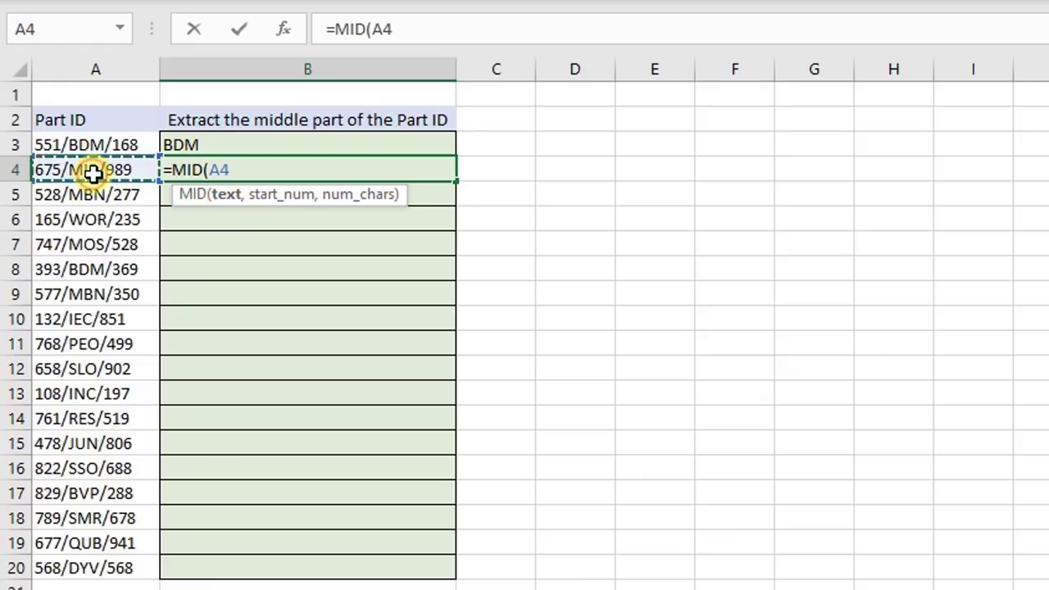
pyautogui.write(',5')
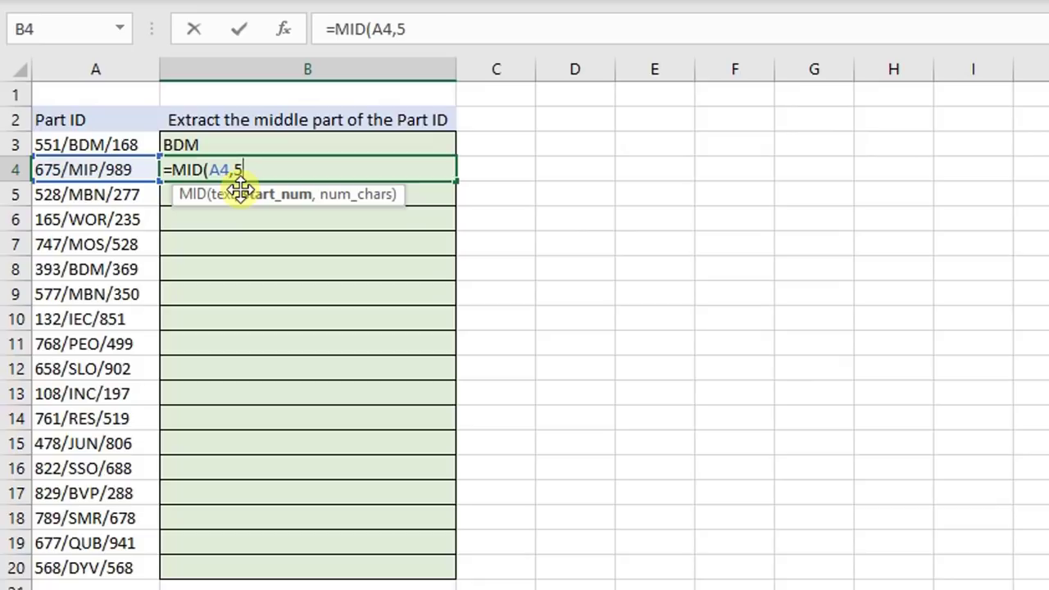
pyautogui.write(',')
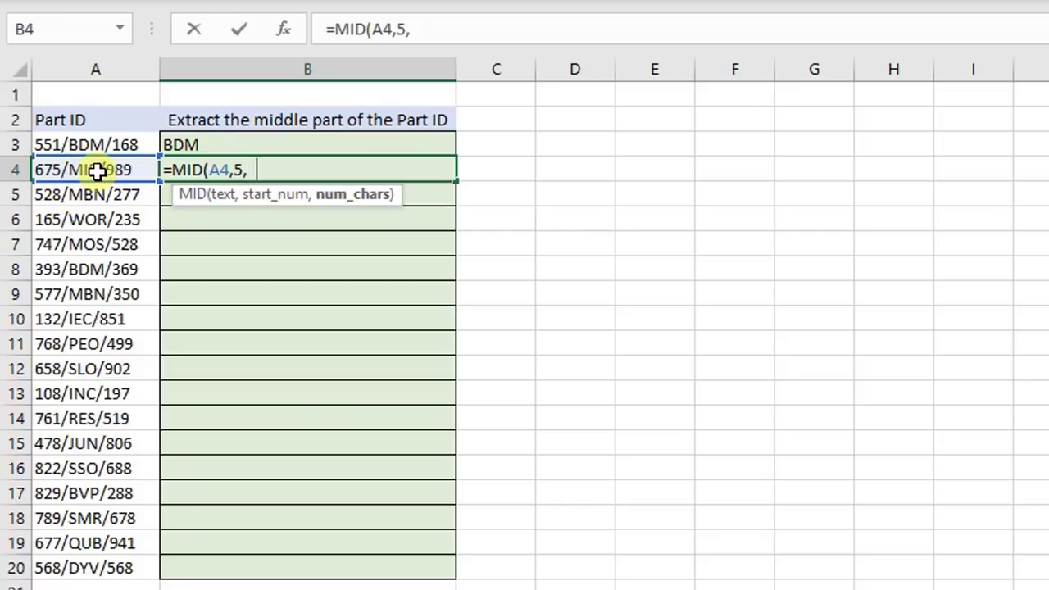
pyautogui.write(' 3)')
pyautogui.press('Return')
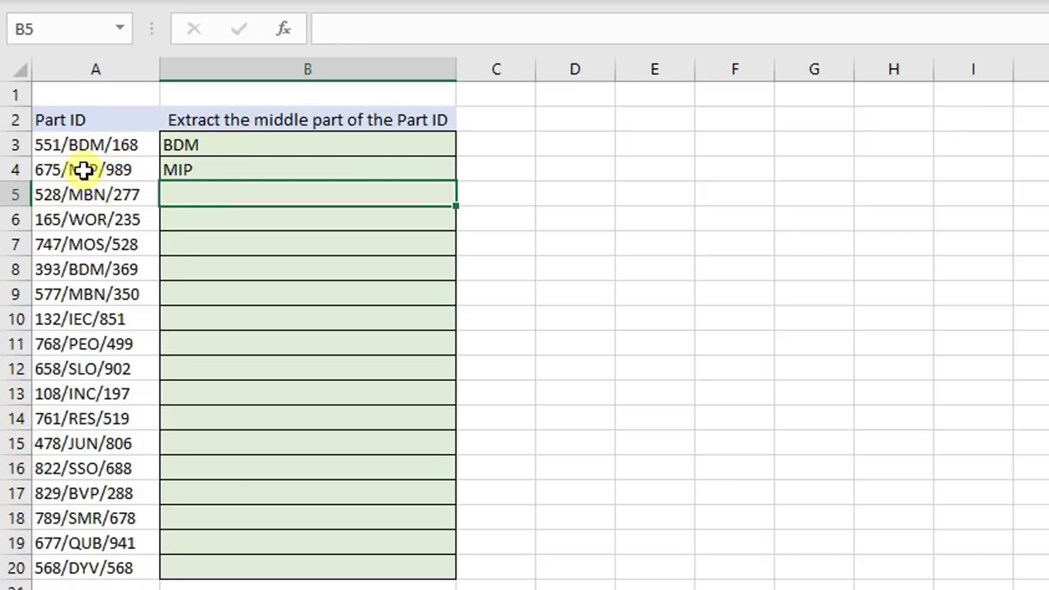
pyautogui.click(236, 169)
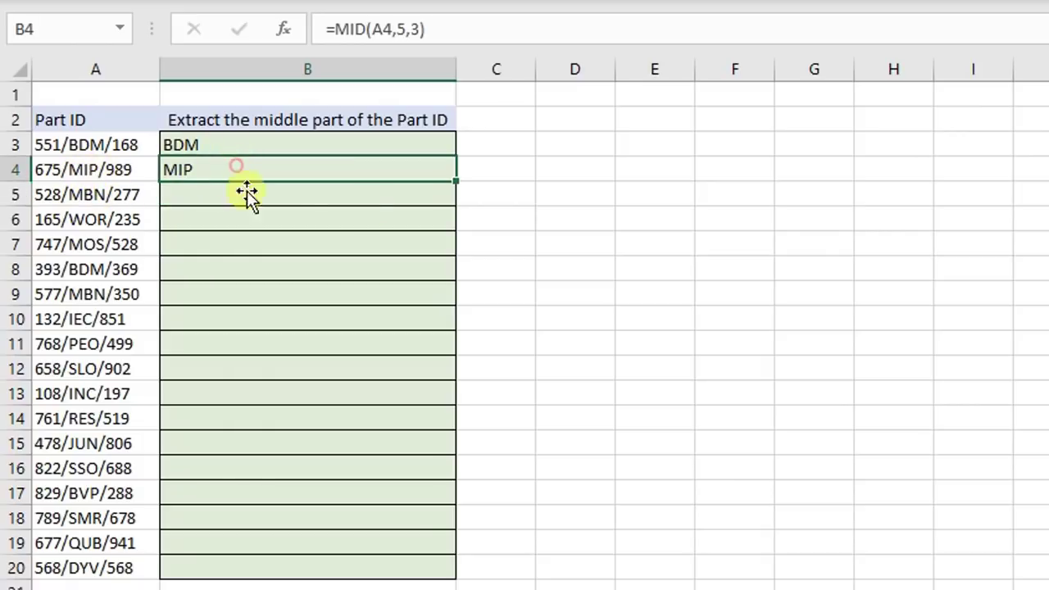
pyautogui.doubleClick(454, 182)
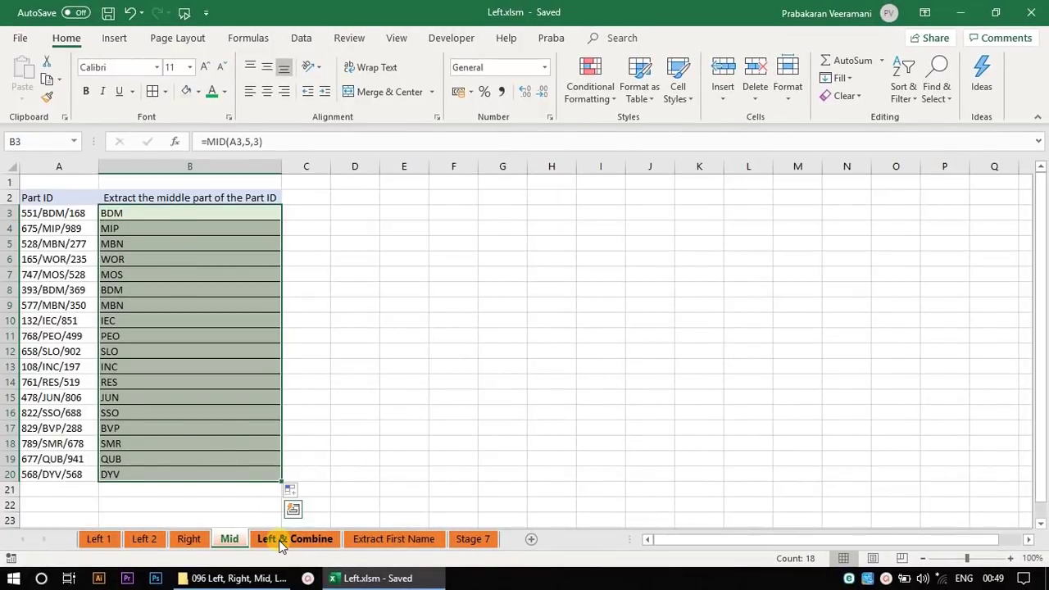
# Step: Open the Left & Combine sheet and examine its Name, Father Name and Name & Initial columns
pyautogui.click(281, 540)
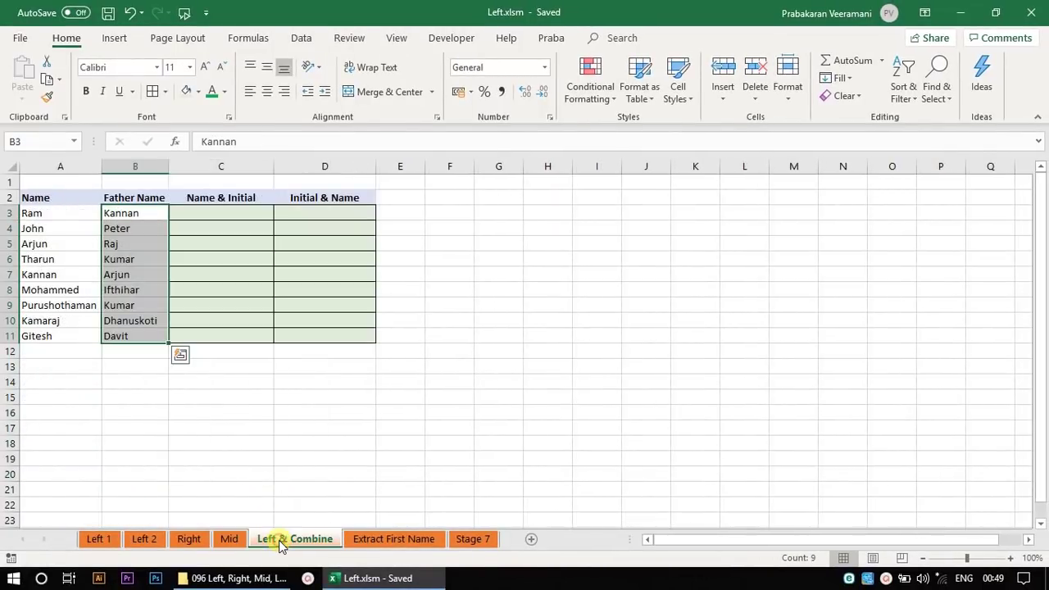
pyautogui.click(197, 214)
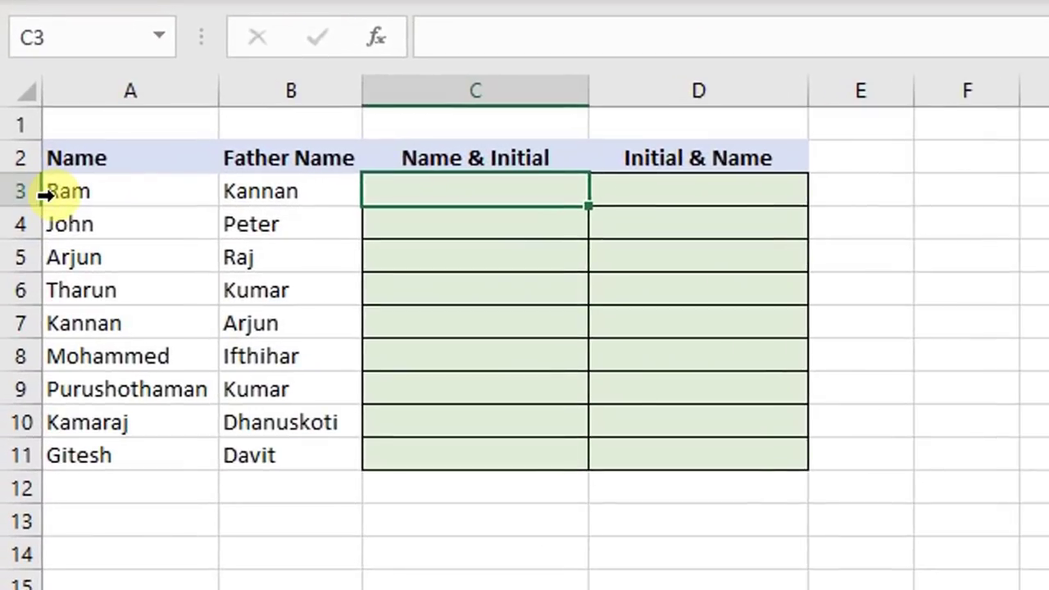
pyautogui.moveTo(103, 168); pyautogui.dragTo(98, 447)
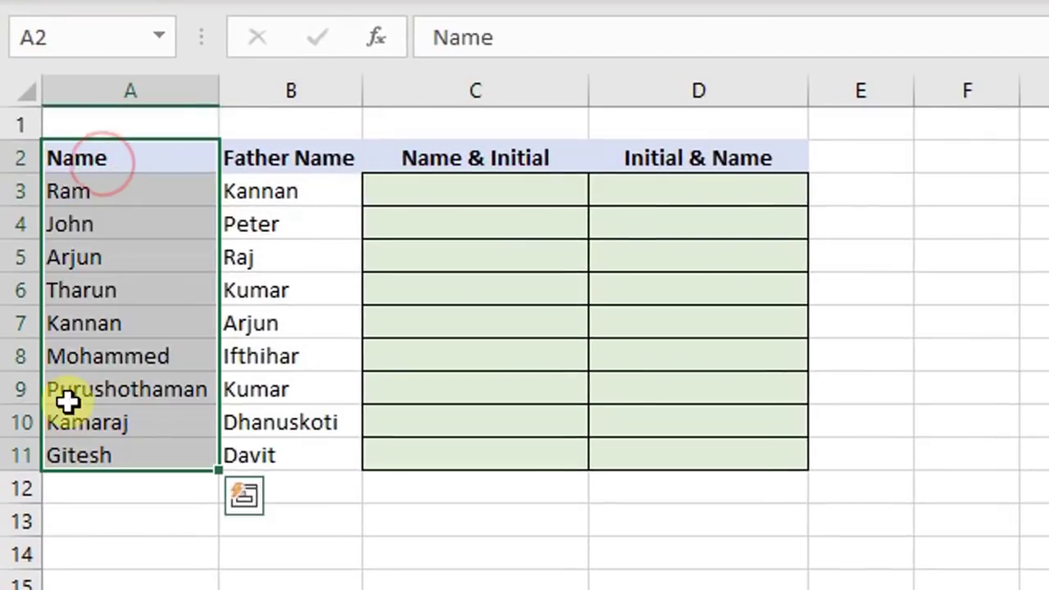
pyautogui.moveTo(243, 166); pyautogui.dragTo(293, 455)
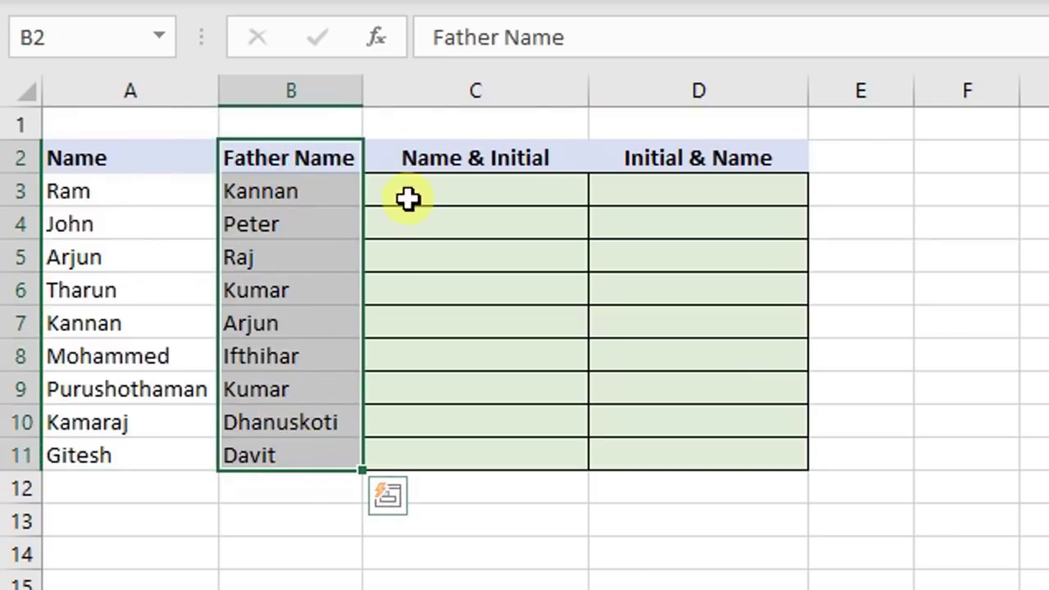
pyautogui.click(426, 166)
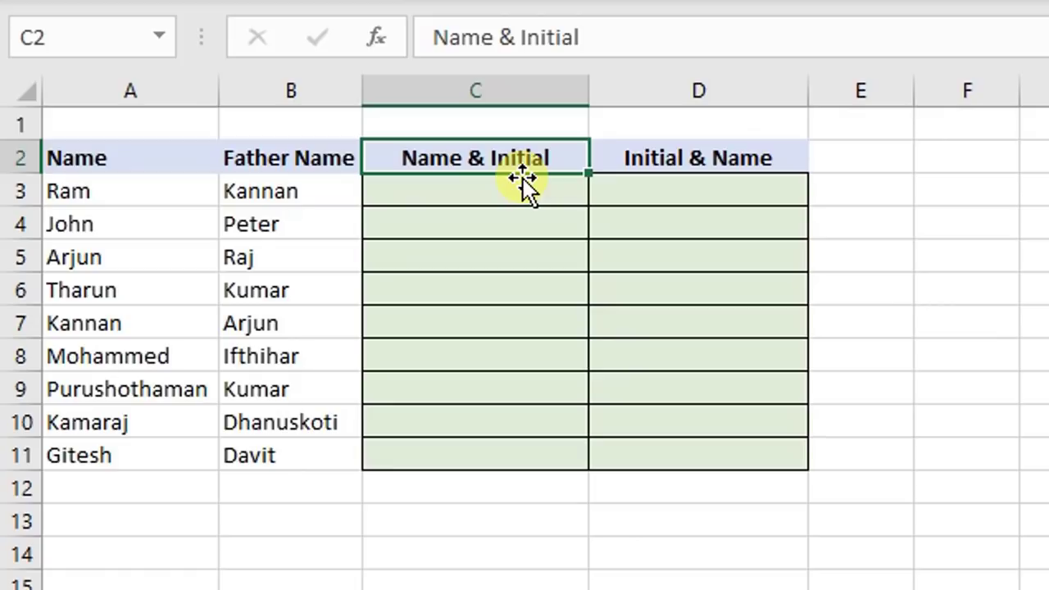
# Step: Enter a formula in cell C3 that joins the name in A3 directly to the father's name in B3 with &
pyautogui.click(490, 188)
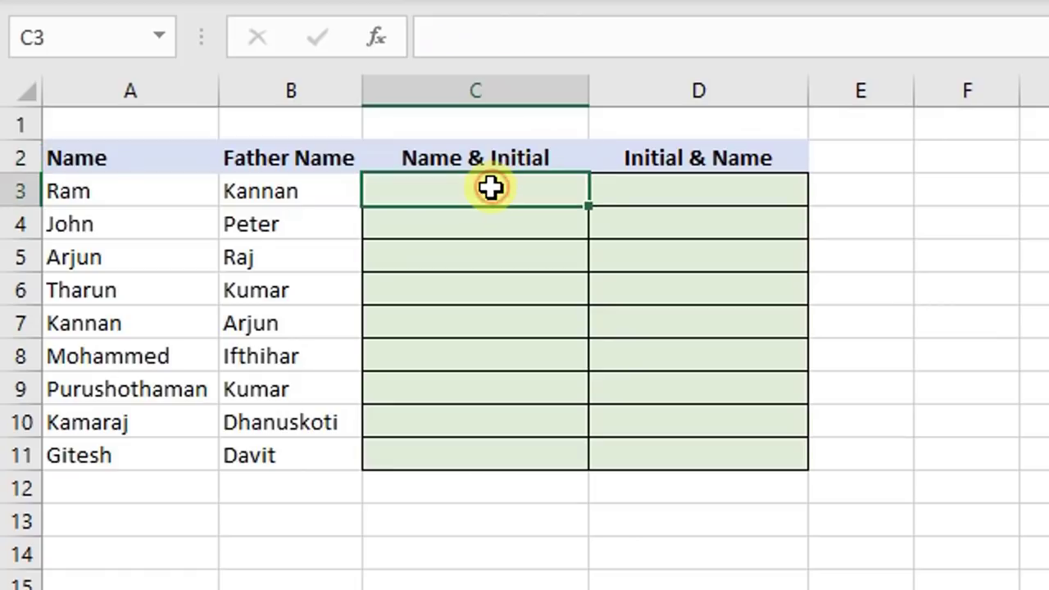
pyautogui.write('=')
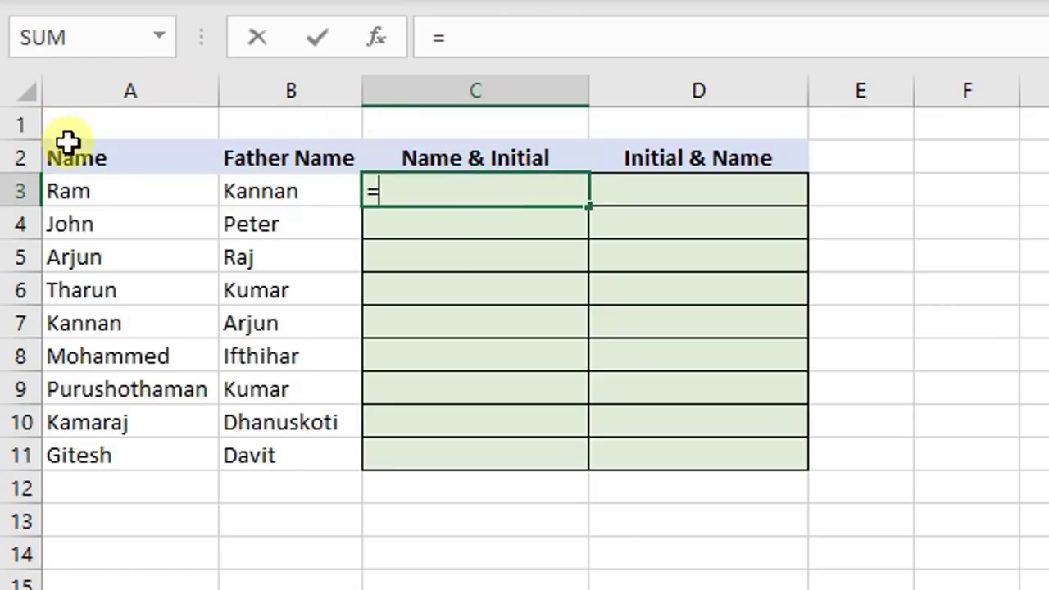
pyautogui.click(85, 187)
pyautogui.write('&')
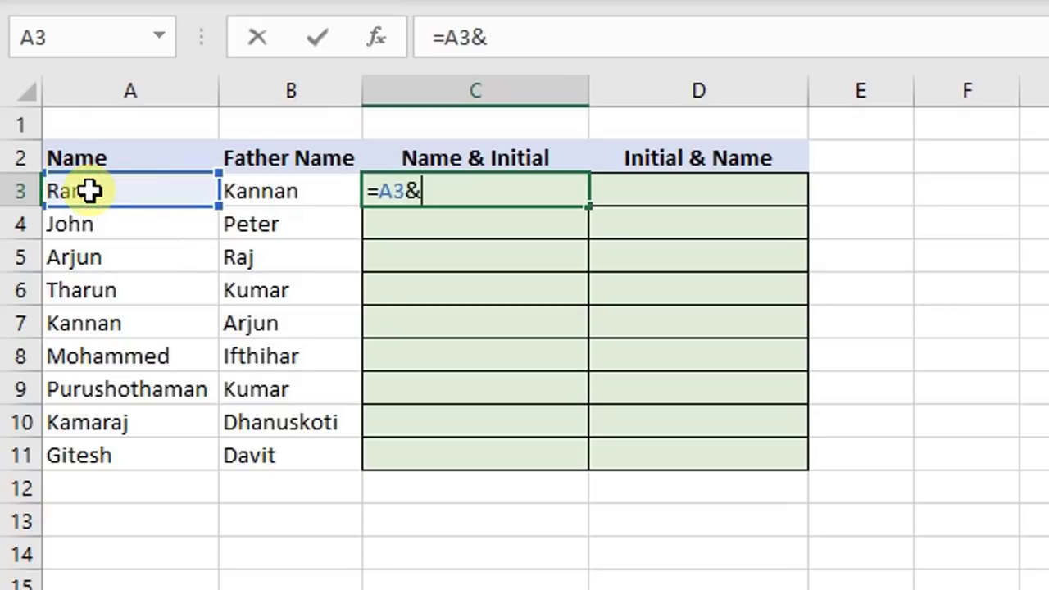
pyautogui.click(265, 197)
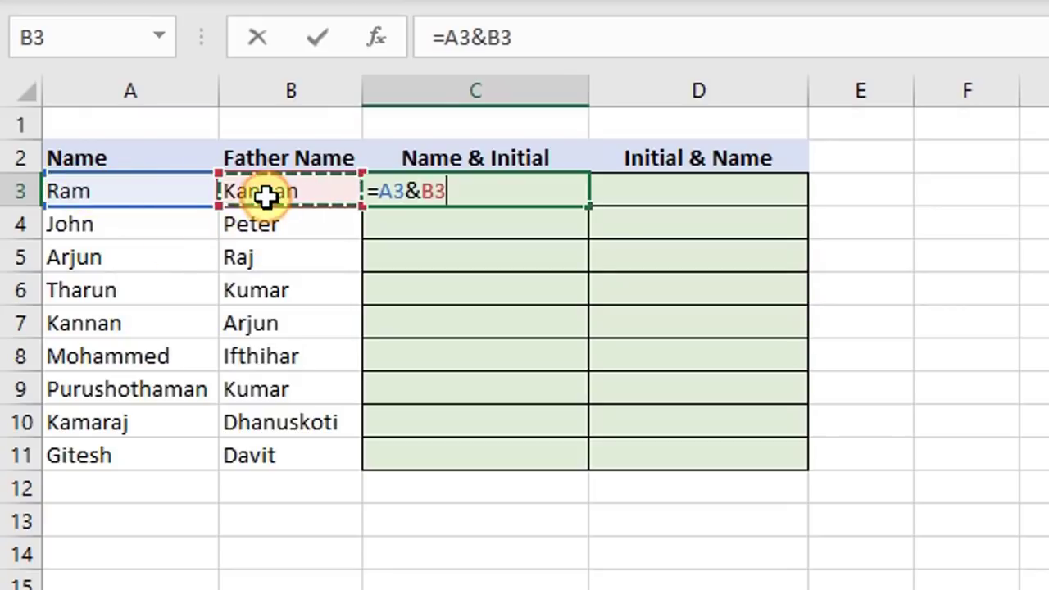
pyautogui.press('Return')
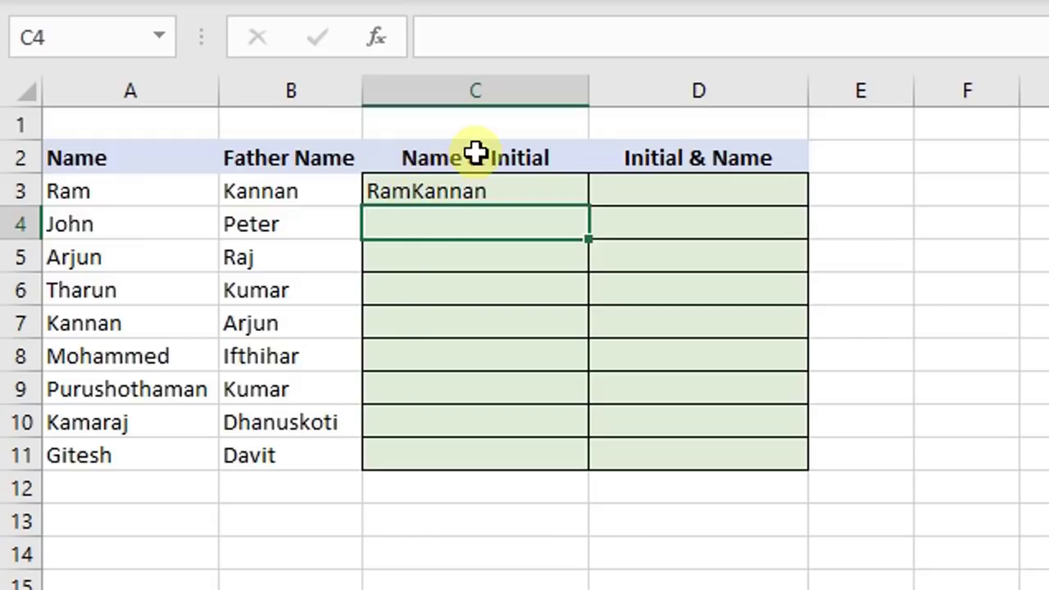
# Step: Edit the C3 formula to insert a space between the two names, making it =A3&" "&B3
pyautogui.click(423, 190)
pyautogui.doubleClick(449, 188)
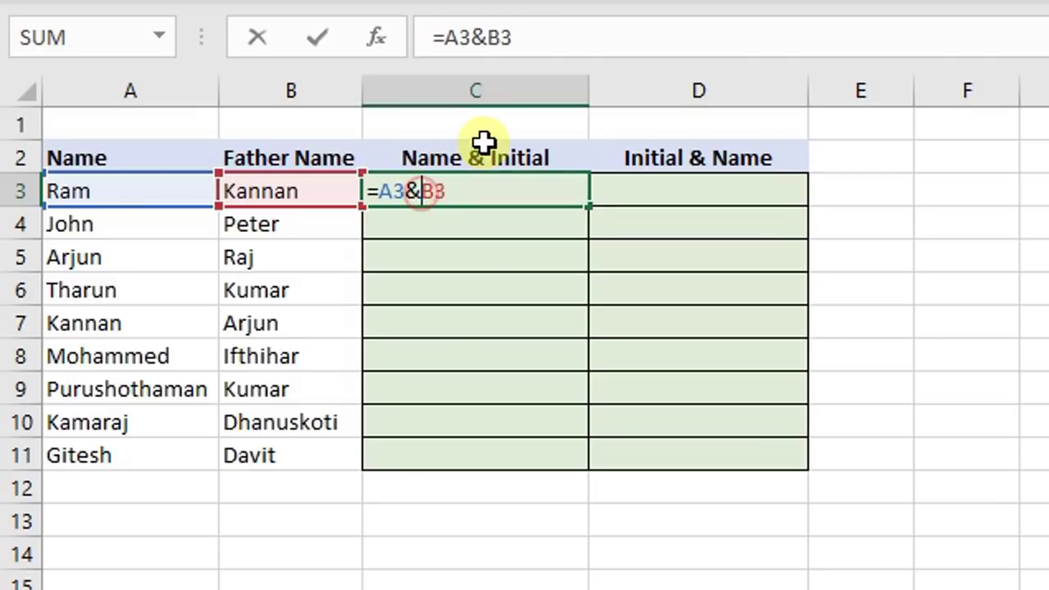
pyautogui.write('"')
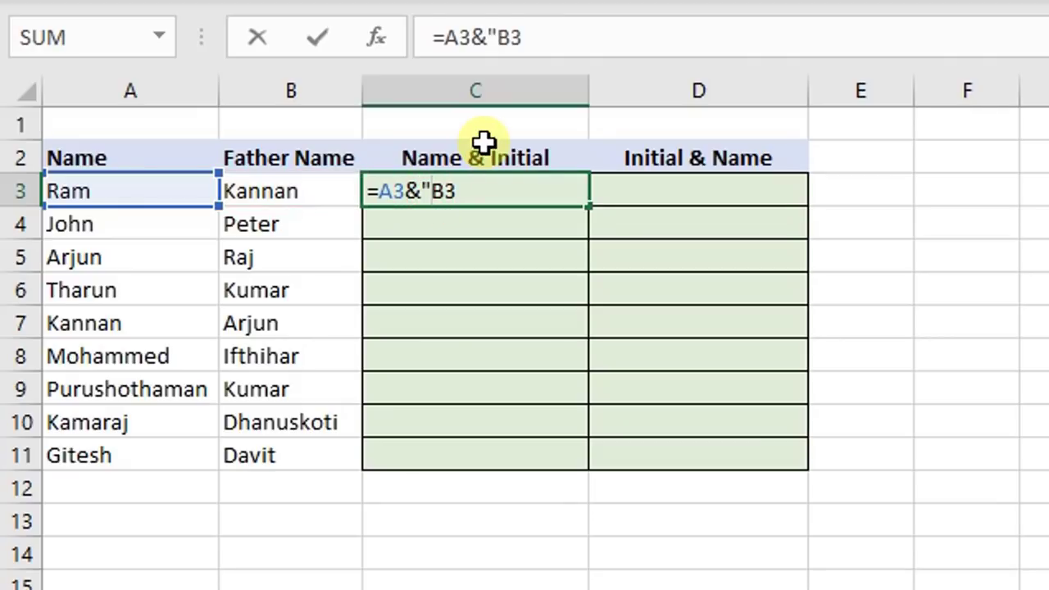
pyautogui.write(' "')
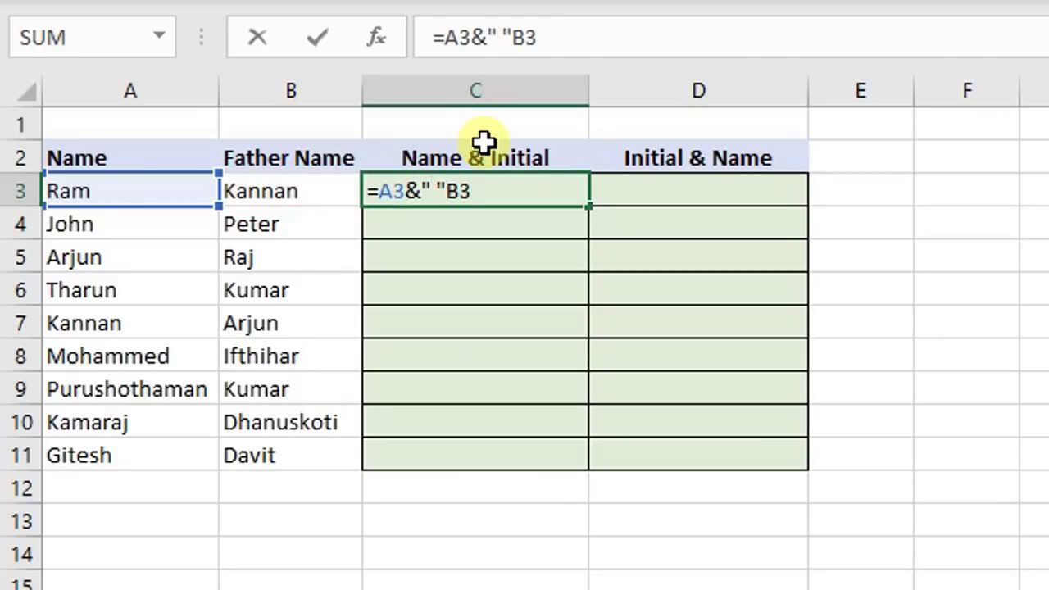
pyautogui.write('&')
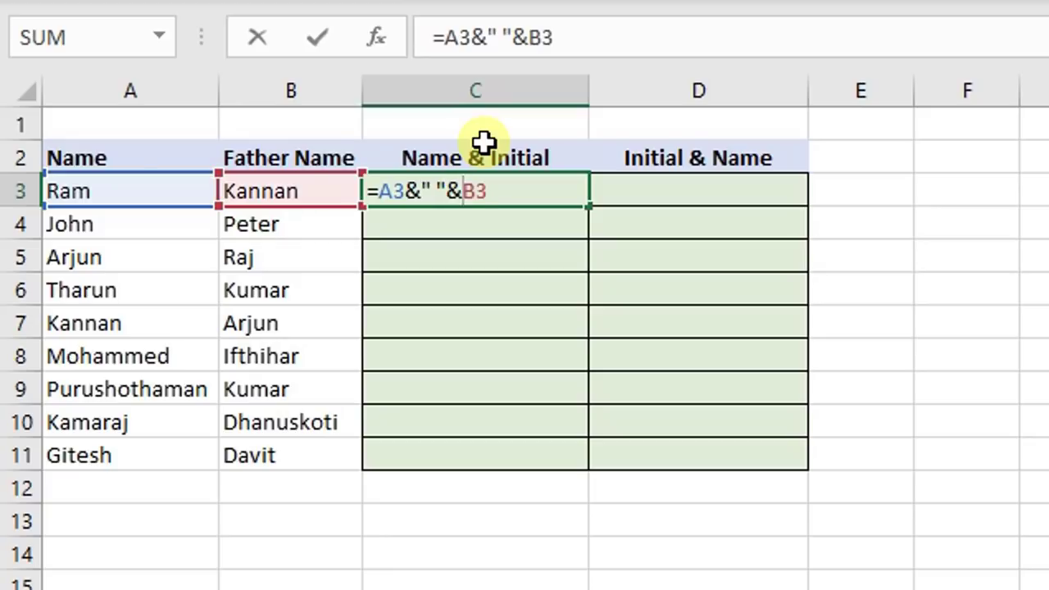
pyautogui.press('Return')
# Step: Wrap the B3 reference in the C3 formula in LEFT with 1 character, making it =A3&" "&LEFT(B3,1)
pyautogui.press('Up')
pyautogui.press('F2')
pyautogui.press('Left')
pyautogui.press('Left')
pyautogui.write('le')
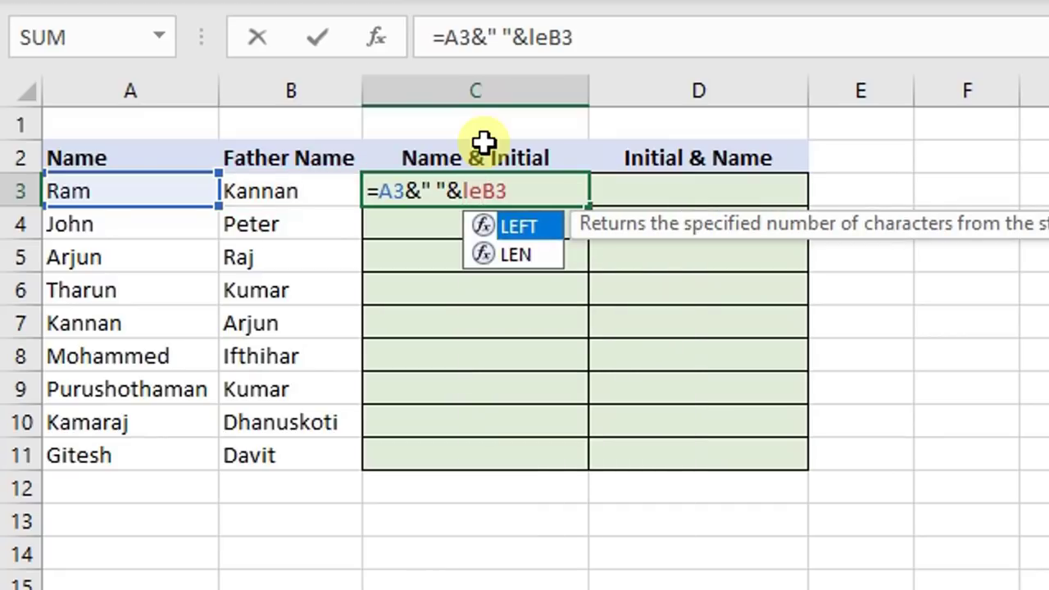
pyautogui.press('Tab')
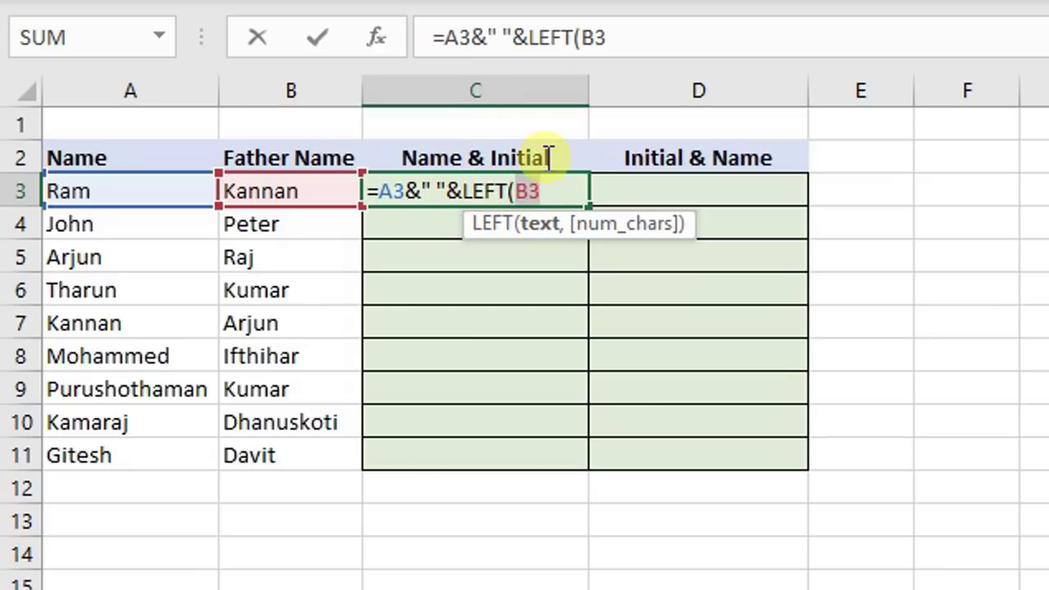
pyautogui.write(',')
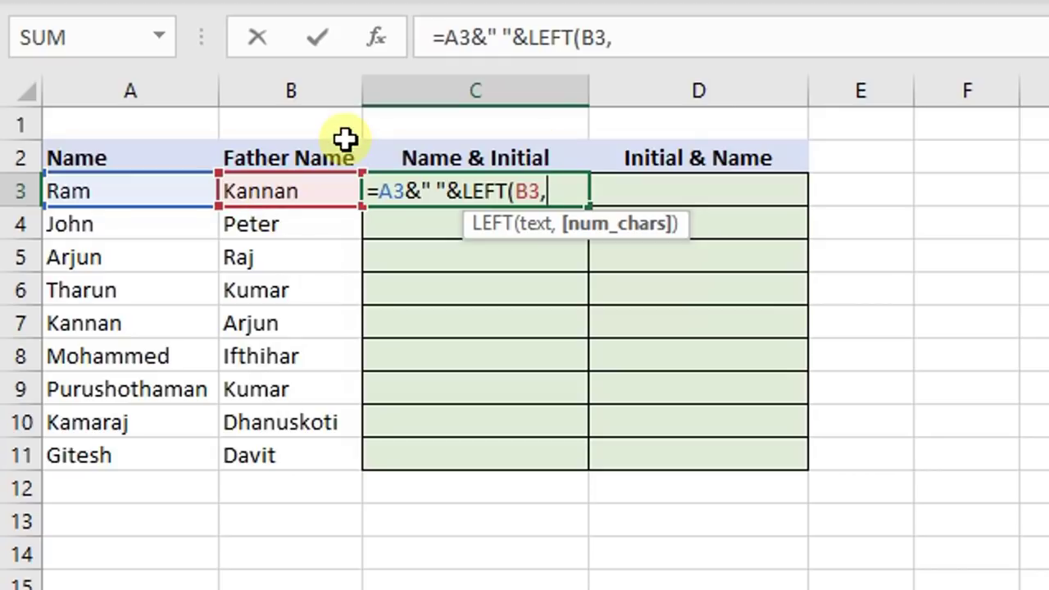
pyautogui.write('1)')
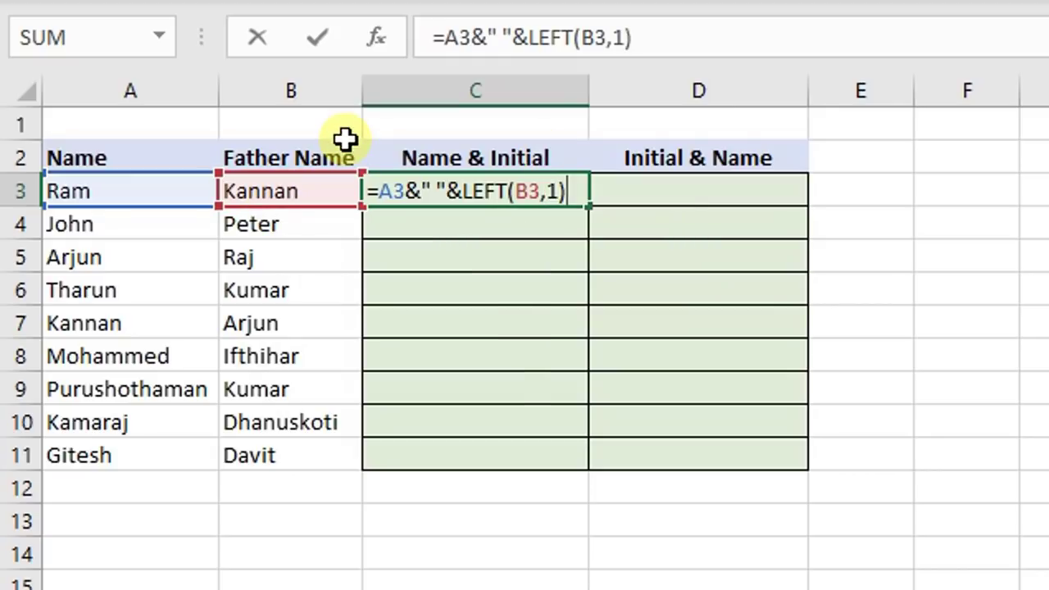
pyautogui.press('Return')
pyautogui.press('Up')
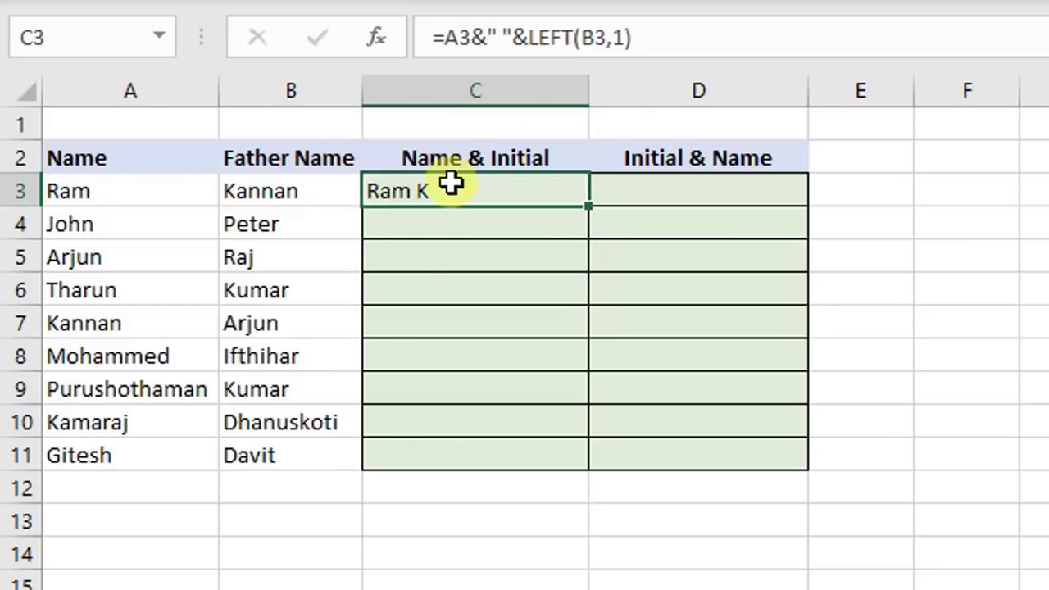
# Step: Enter =A4&" "&LEFT(B4,1) in cell C4 and fill the formula down through C11
pyautogui.click(442, 232)
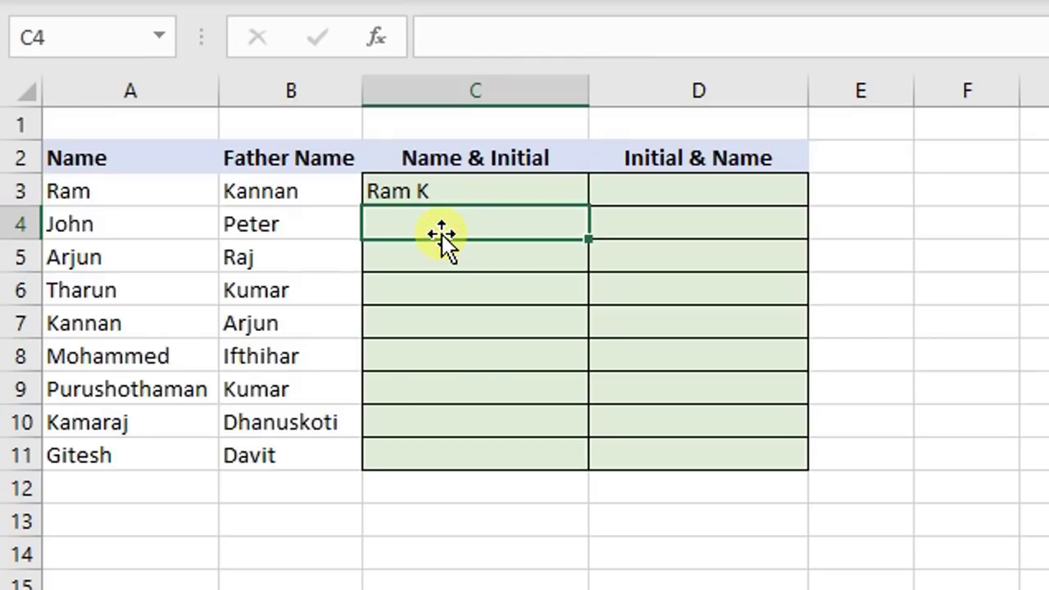
pyautogui.write('=')
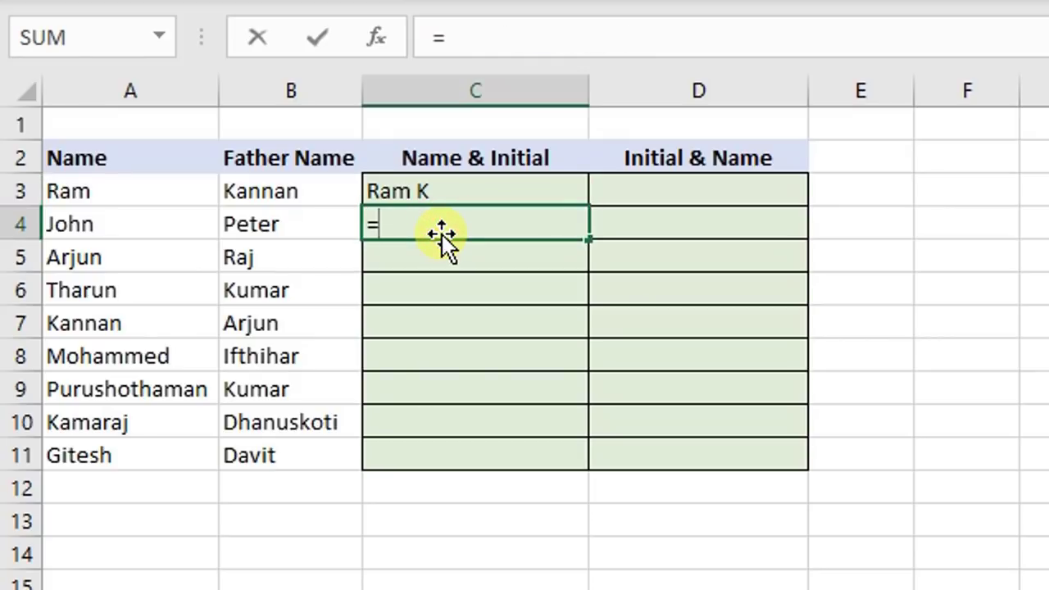
pyautogui.press('Left')
pyautogui.press('Left')
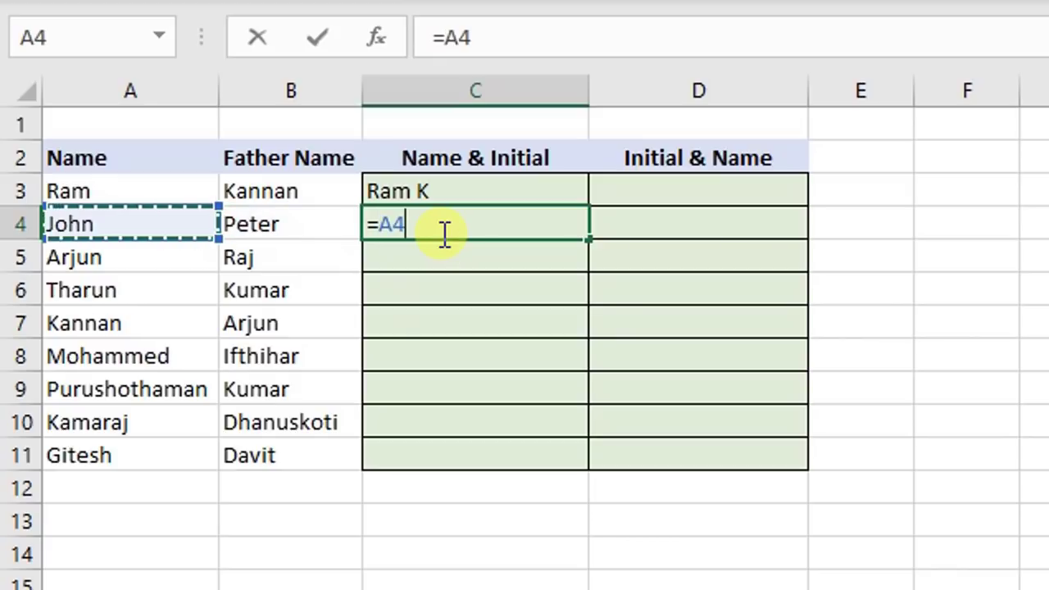
pyautogui.write('&')
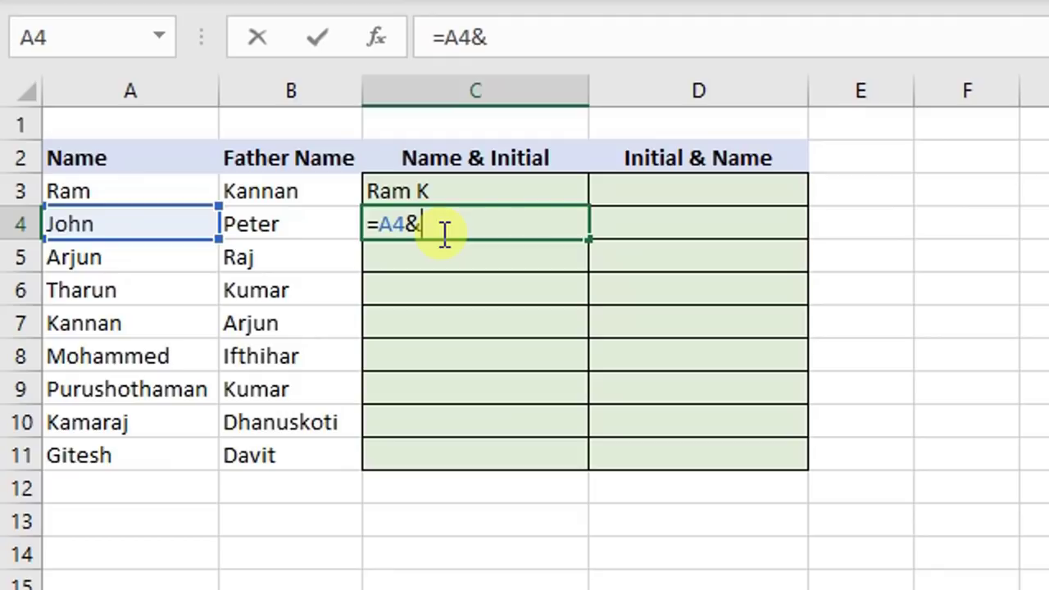
pyautogui.write('" "')
pyautogui.write('&')
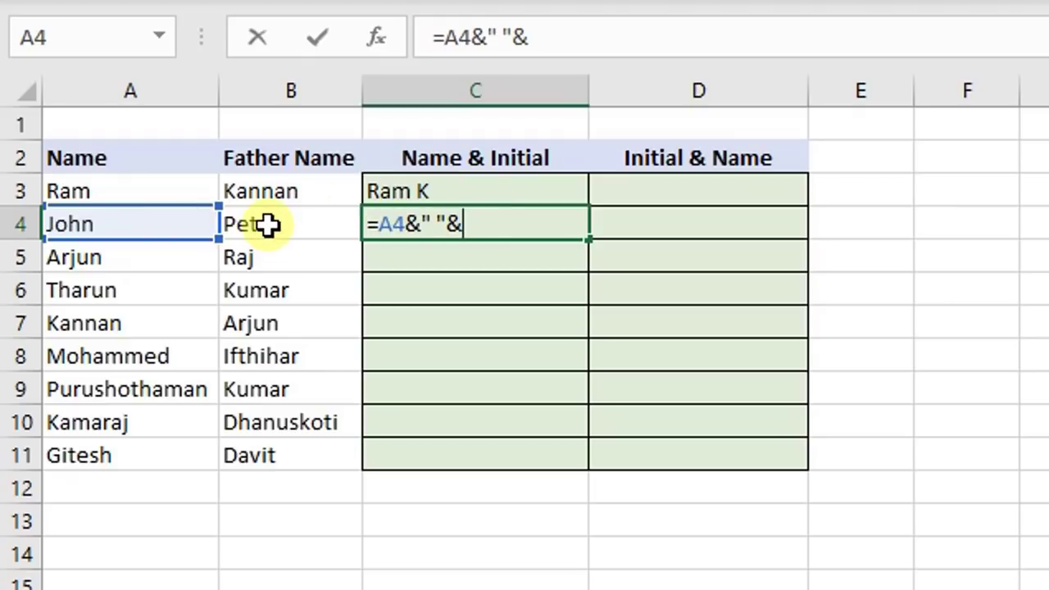
pyautogui.write('le')
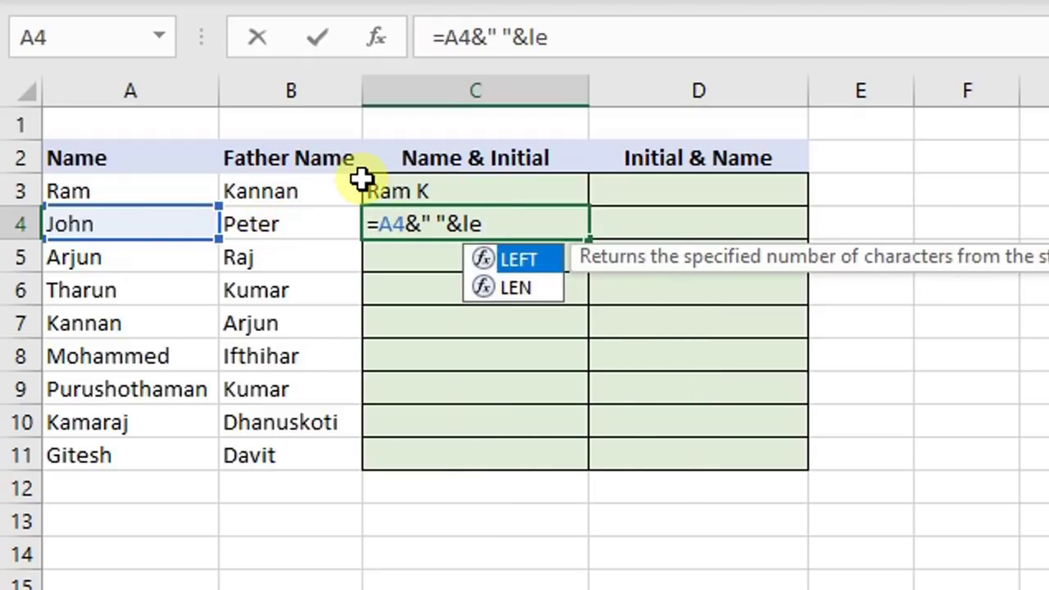
pyautogui.press('Tab')
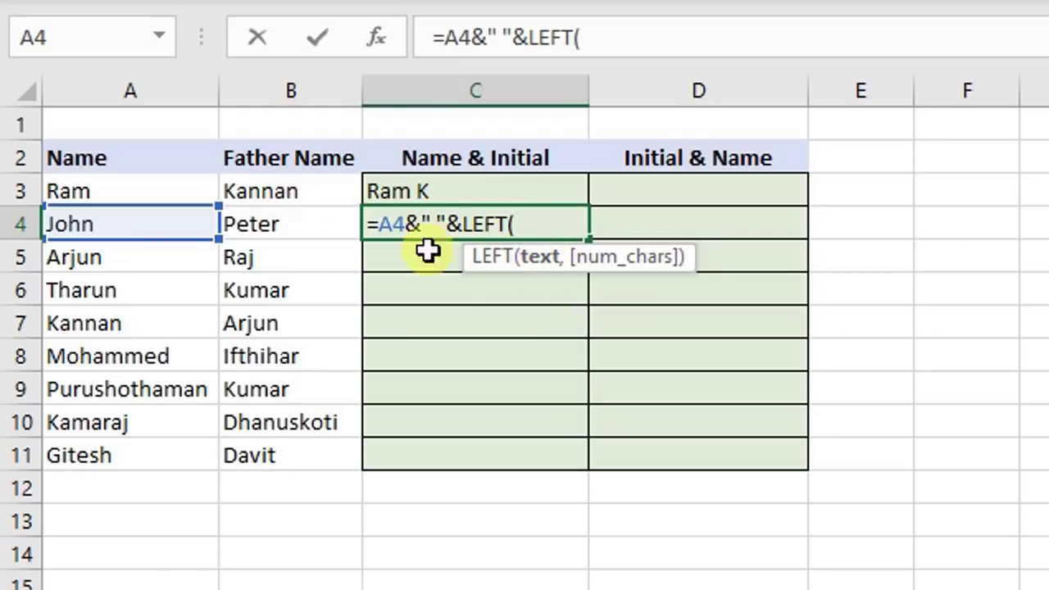
pyautogui.click(302, 218)
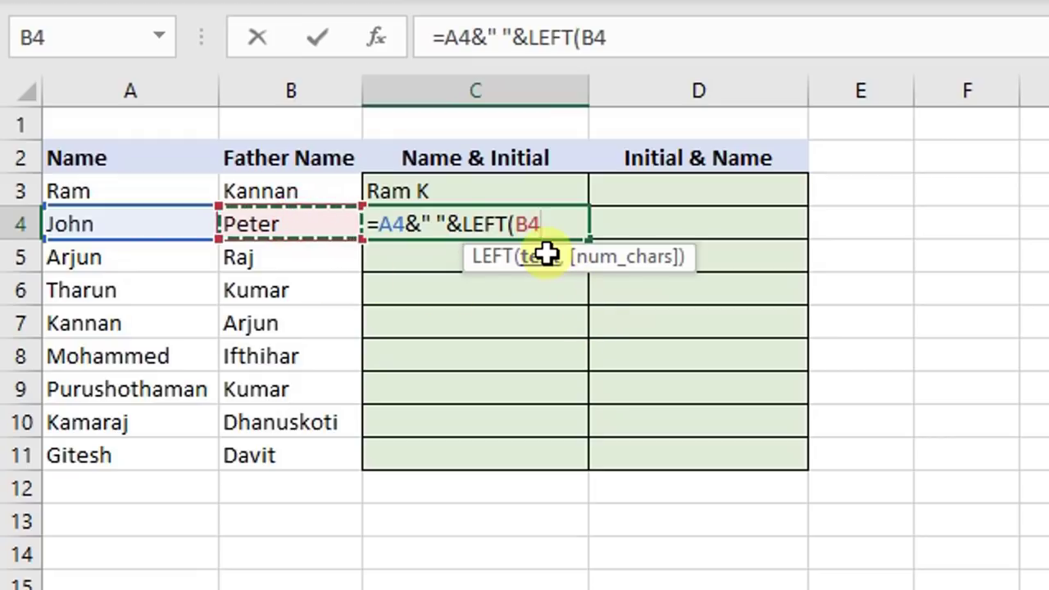
pyautogui.write(',')
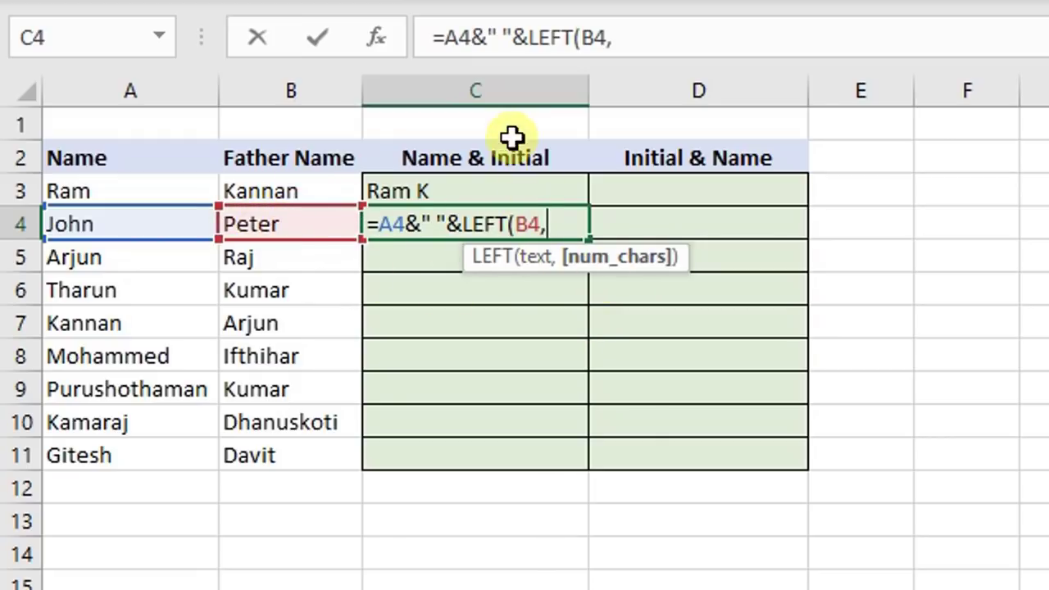
pyautogui.write('1)')
pyautogui.press('Return')
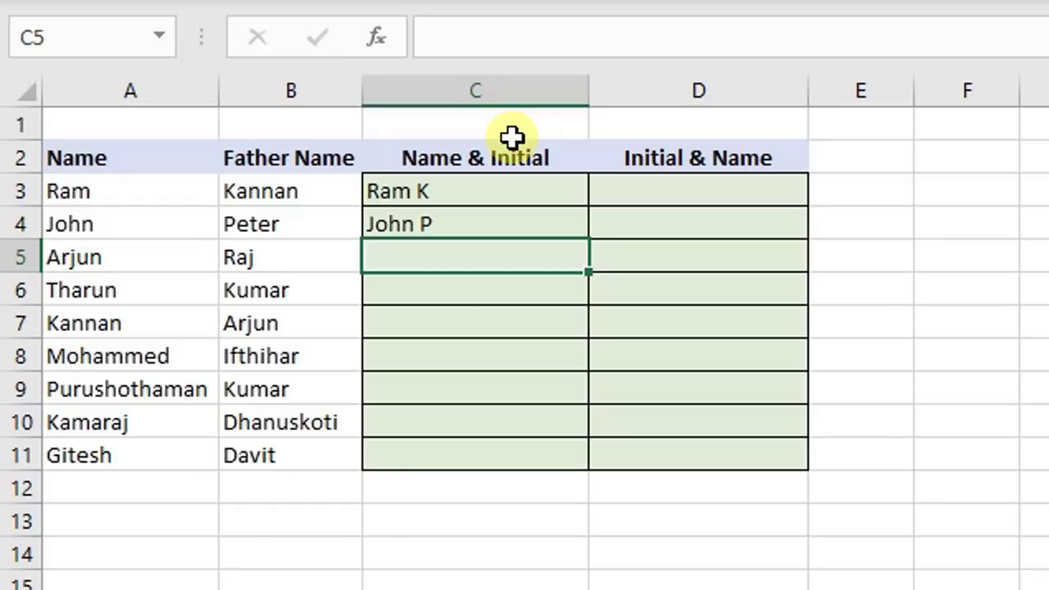
pyautogui.click(539, 213)
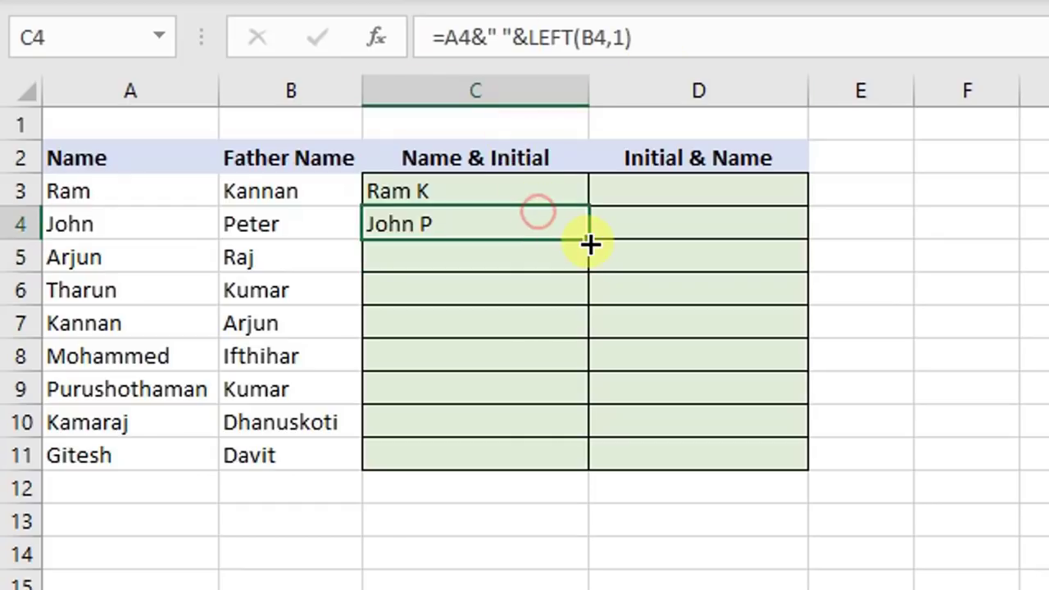
pyautogui.moveTo(590, 244); pyautogui.dragTo(613, 478)
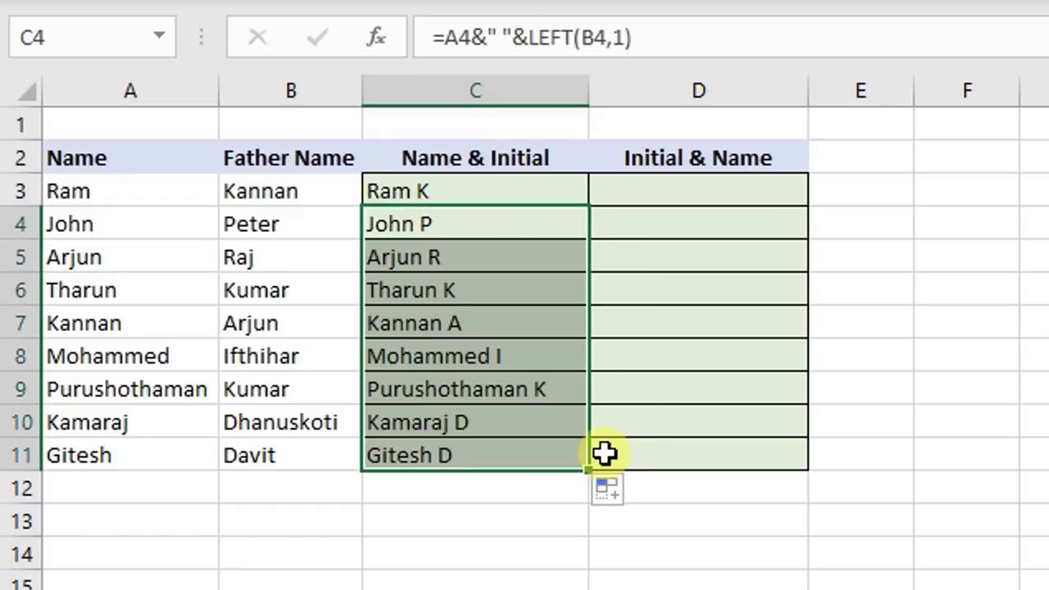
# Step: Enter a LEFT formula in cell D3 under Initial & Name that extracts 1 character from B3
pyautogui.click(710, 192)
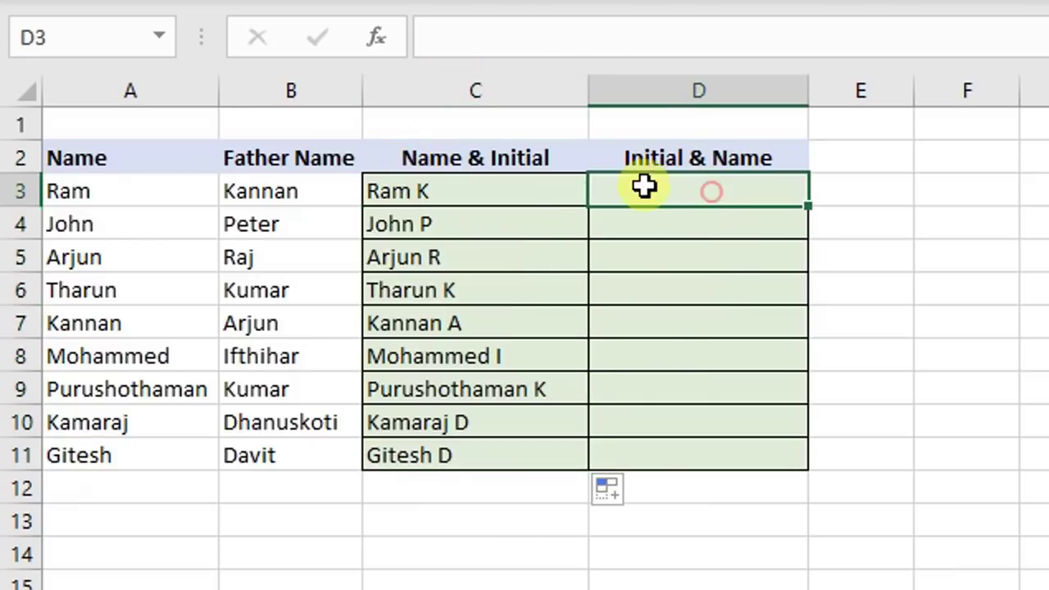
pyautogui.click(478, 201)
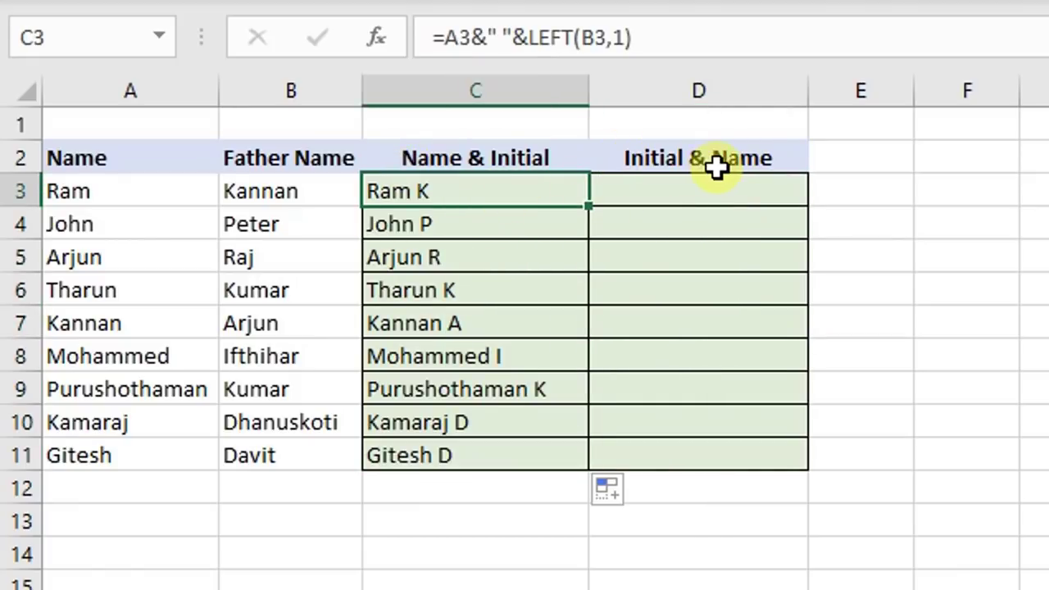
pyautogui.click(697, 187)
pyautogui.write('=')
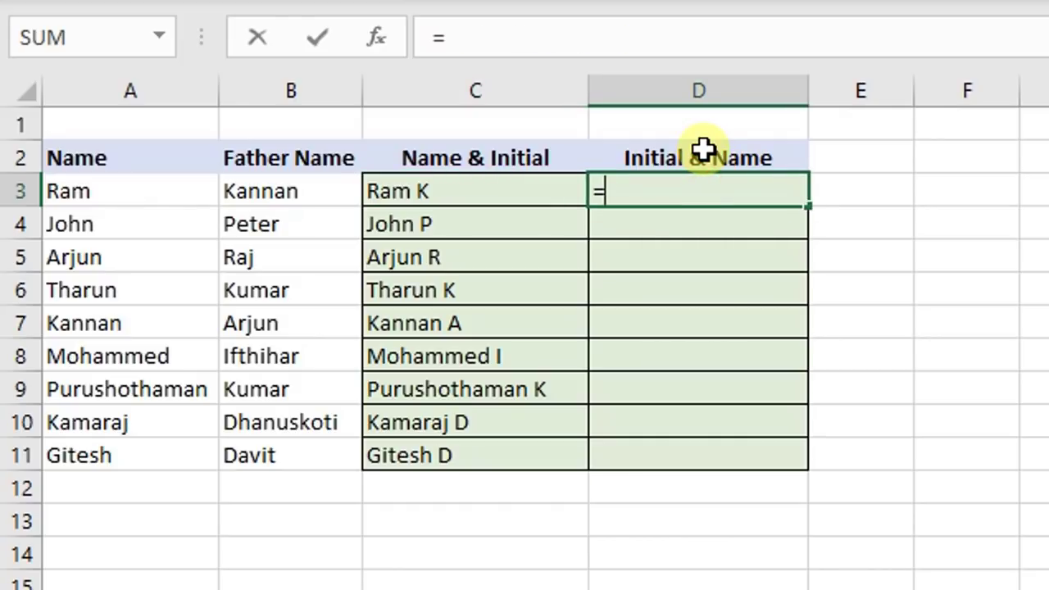
pyautogui.write('le')
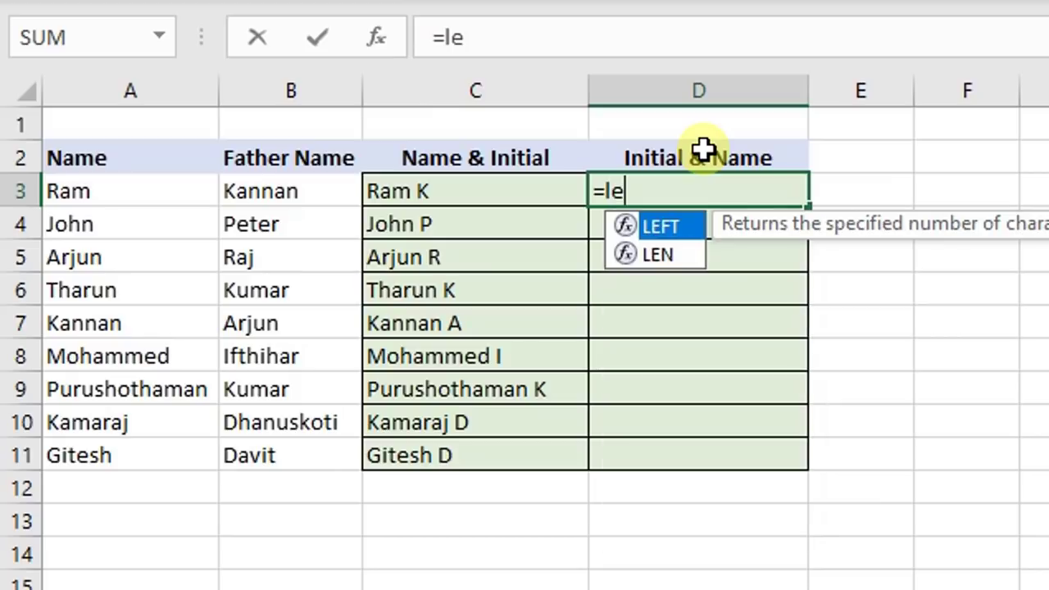
pyautogui.press('Tab')
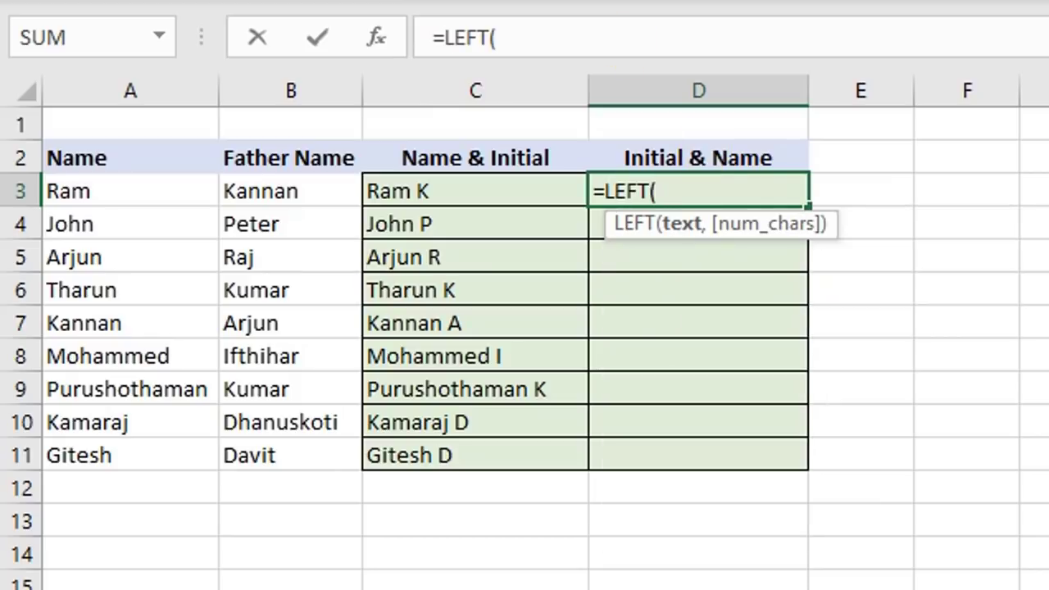
pyautogui.click(289, 195)
pyautogui.write(',')
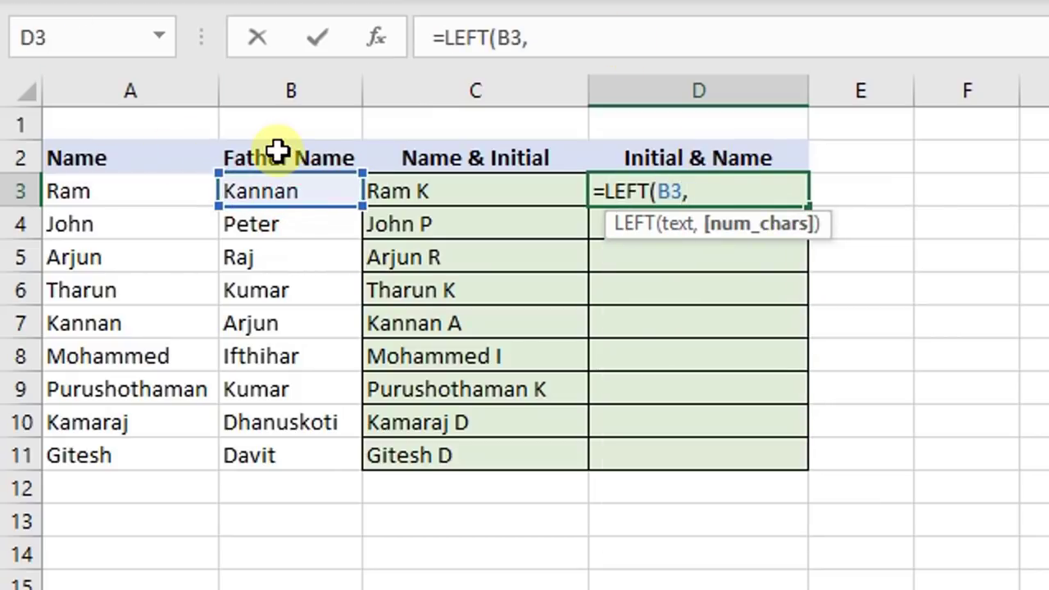
pyautogui.write('1)')
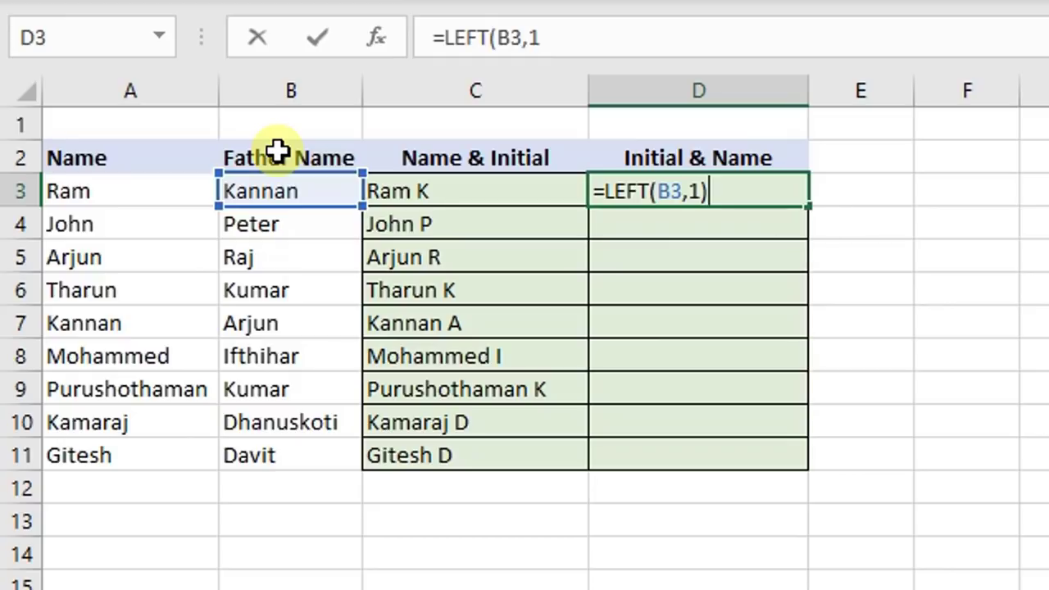
pyautogui.press('Return')
pyautogui.press('Up')
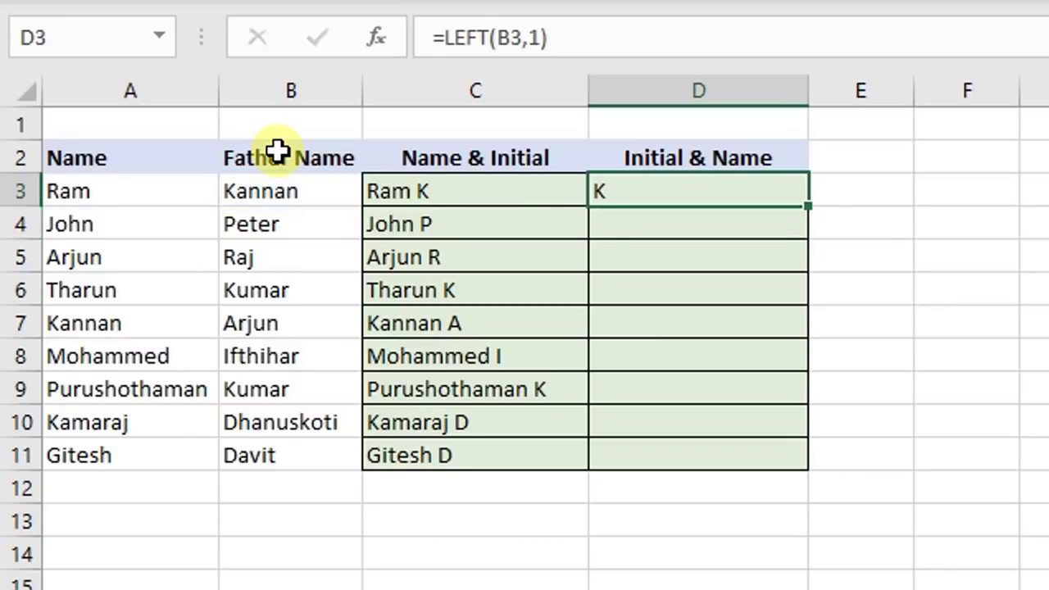
# Step: Append a period and a space to the initial in the D3 formula, making =LEFT(B3,1)&". "
pyautogui.press('F2')
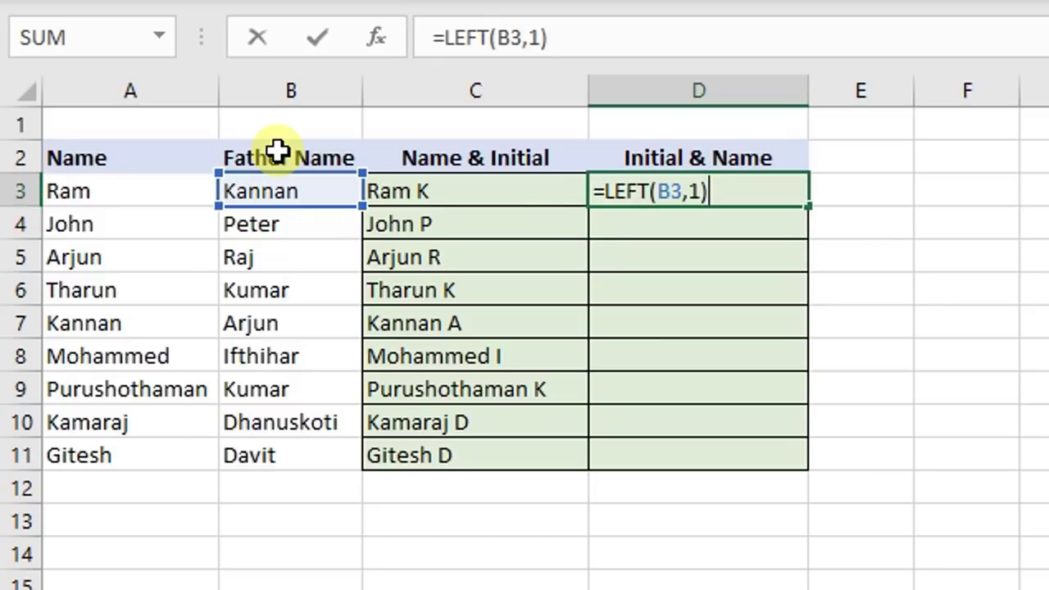
pyautogui.write('&"')
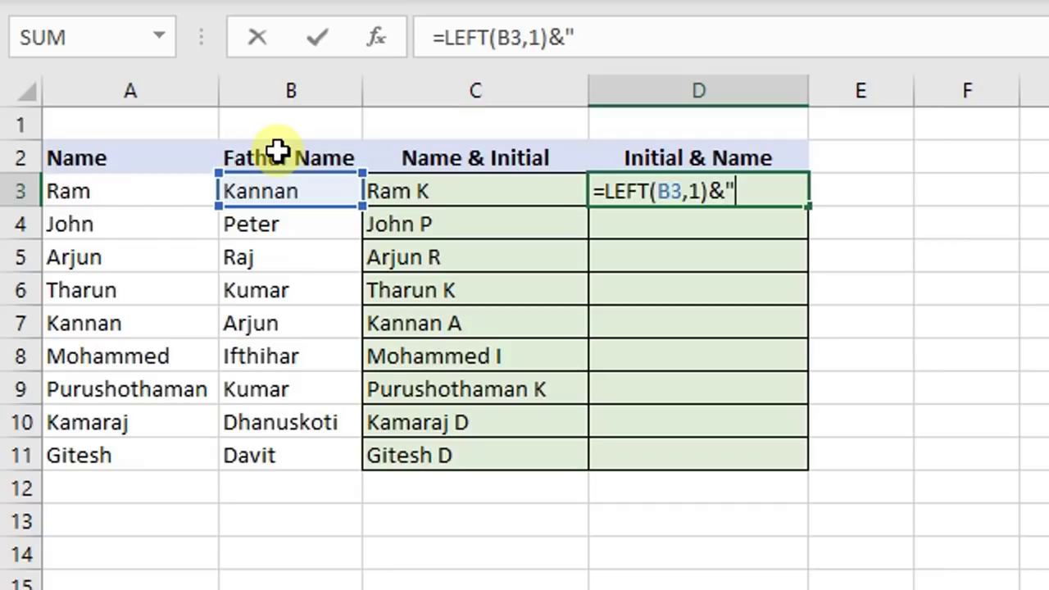
pyautogui.write('. "&')
pyautogui.press('BackSpace')
pyautogui.press('Return')
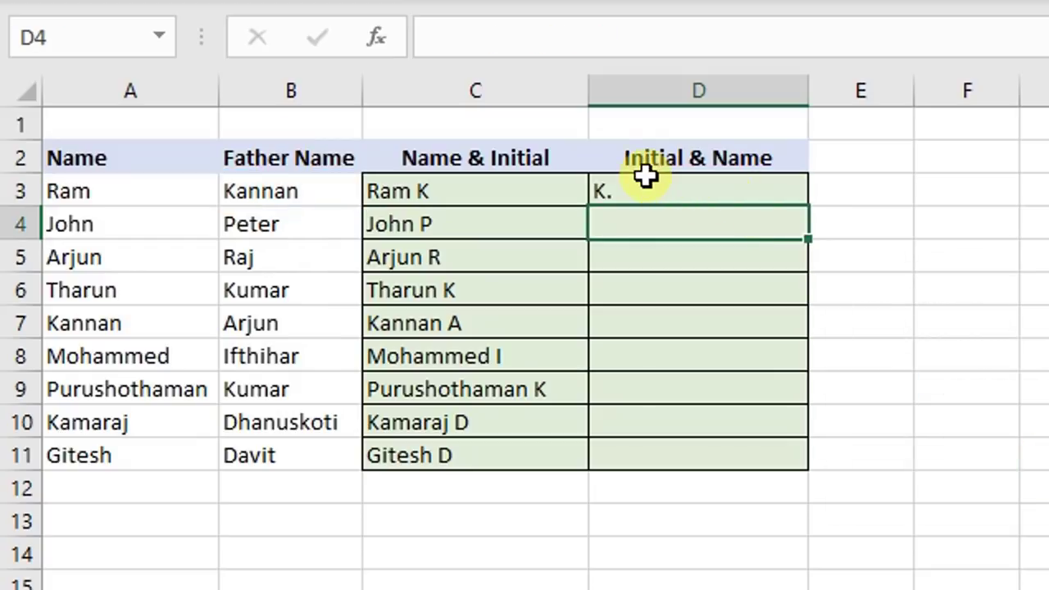
# Step: Append the A3 name to the D3 formula, making =LEFT(B3,1)&". "&A3, and fill it down through D11
pyautogui.click(618, 187)
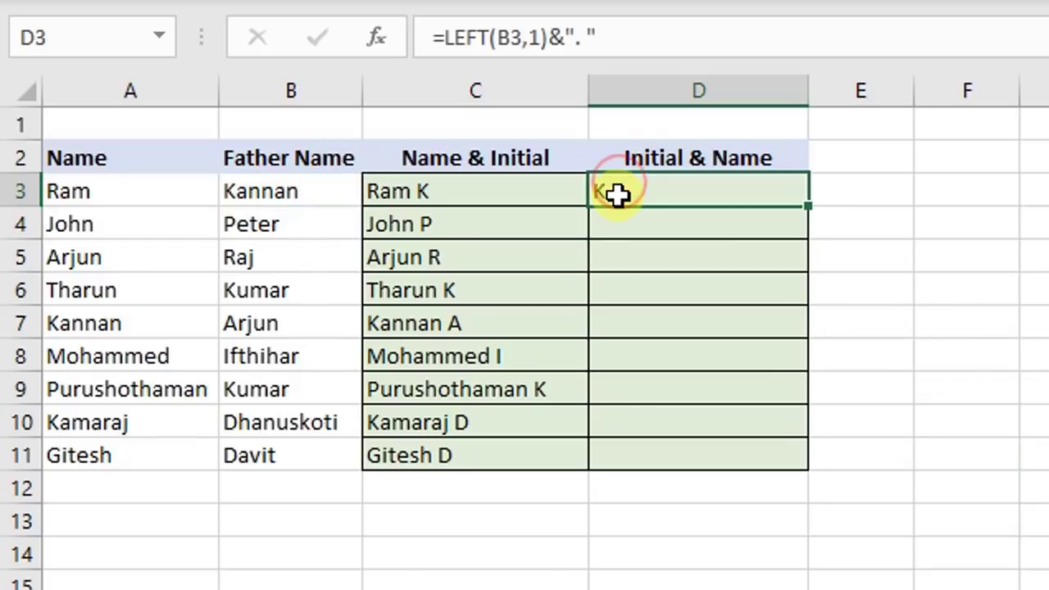
pyautogui.doubleClick(675, 182)
pyautogui.write('&')
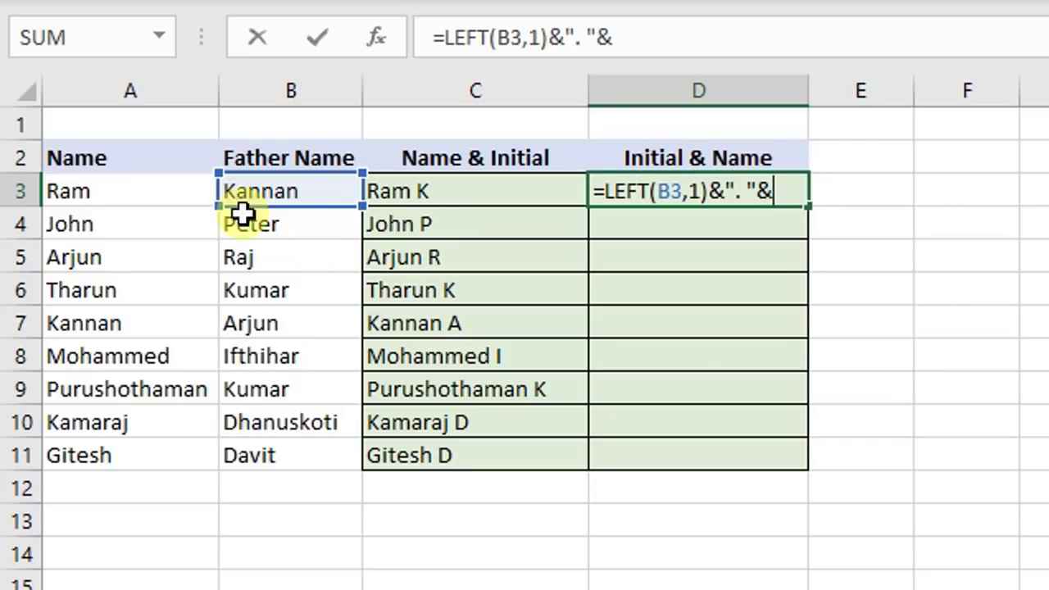
pyautogui.click(159, 187)
pyautogui.press('Return')
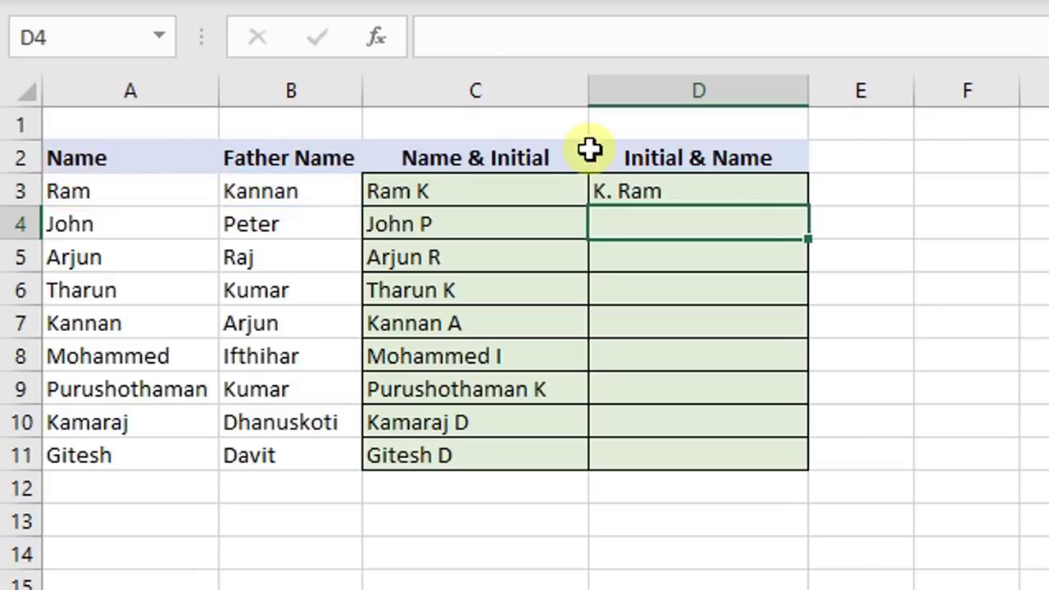
pyautogui.click(657, 190)
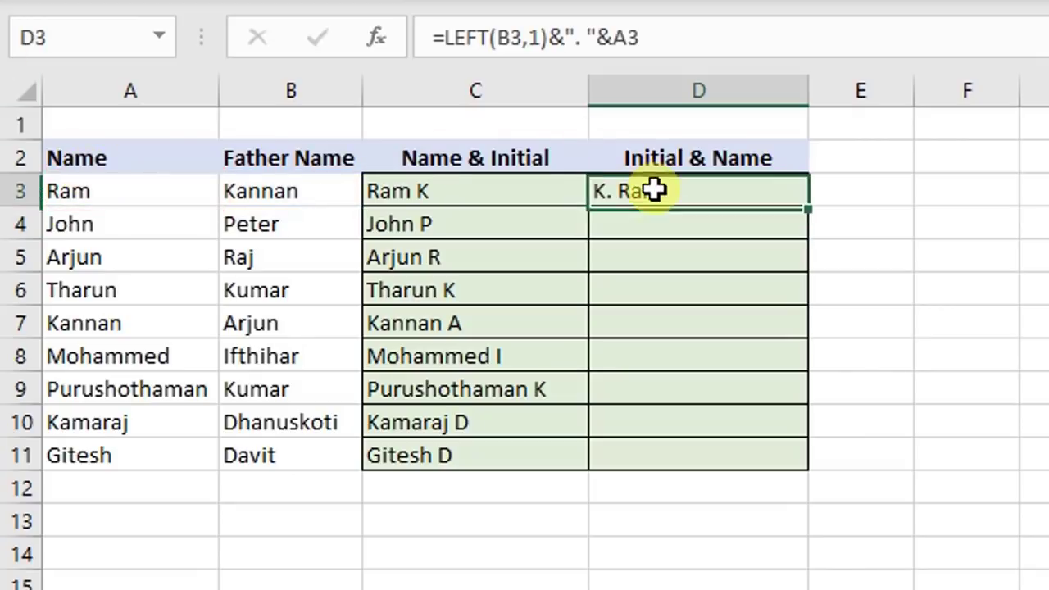
pyautogui.doubleClick(804, 208)
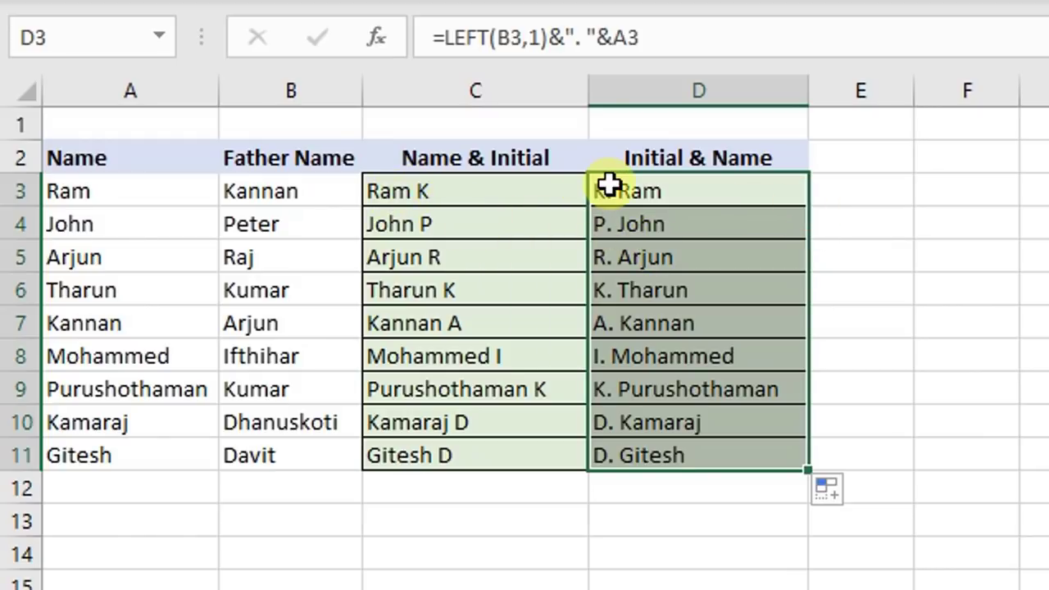
# Step: Change the separator in the D3 formula to a hyphen, making =LEFT(B3,1)&"-"&A3, and fill it down through D11
pyautogui.click(639, 182)
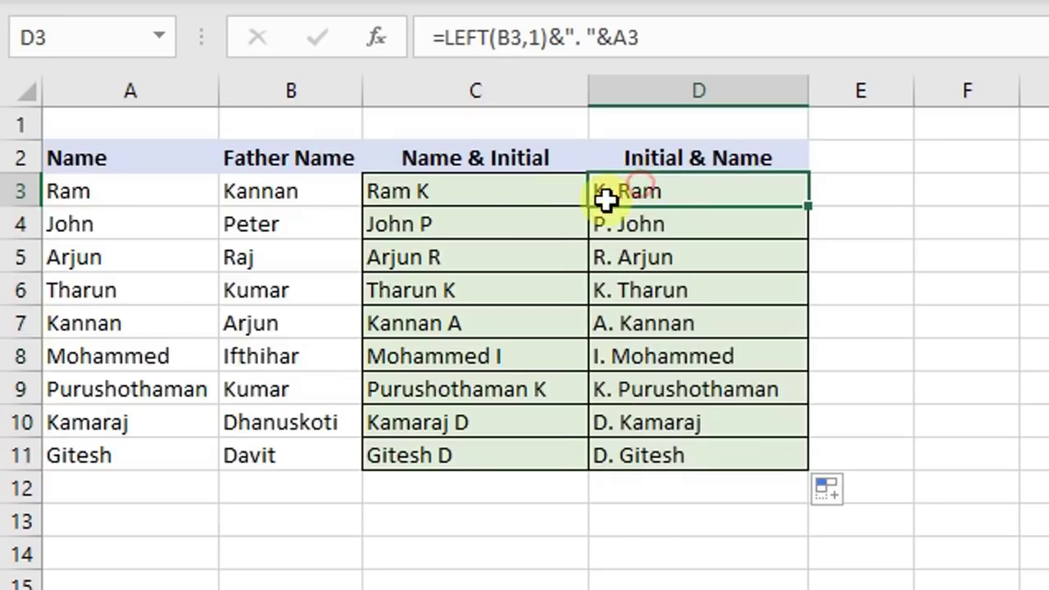
pyautogui.click(578, 37)
pyautogui.press('BackSpace')
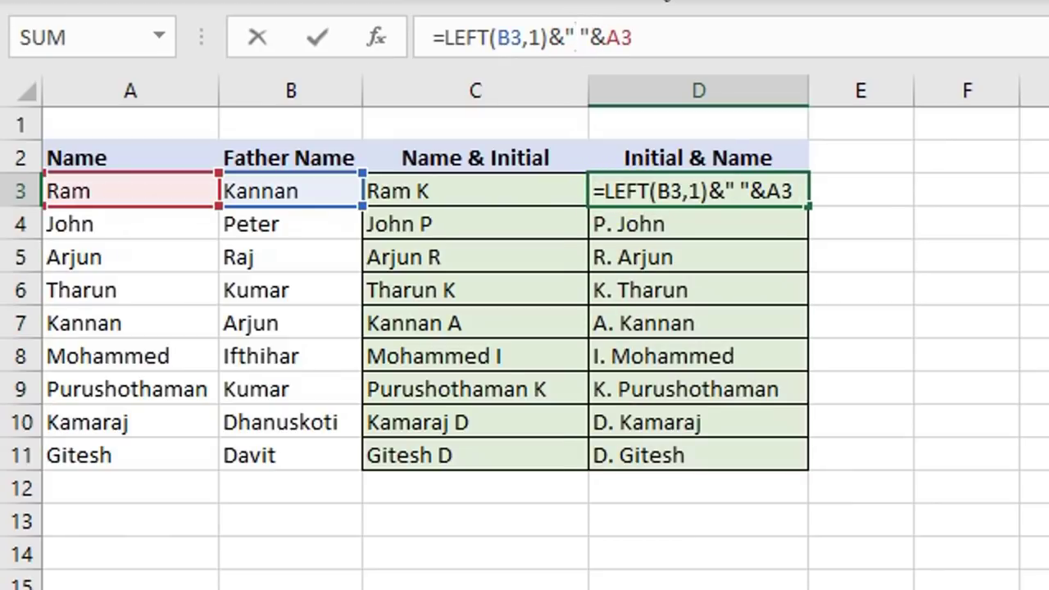
pyautogui.press('Delete')
pyautogui.write('-')
pyautogui.press('Return')
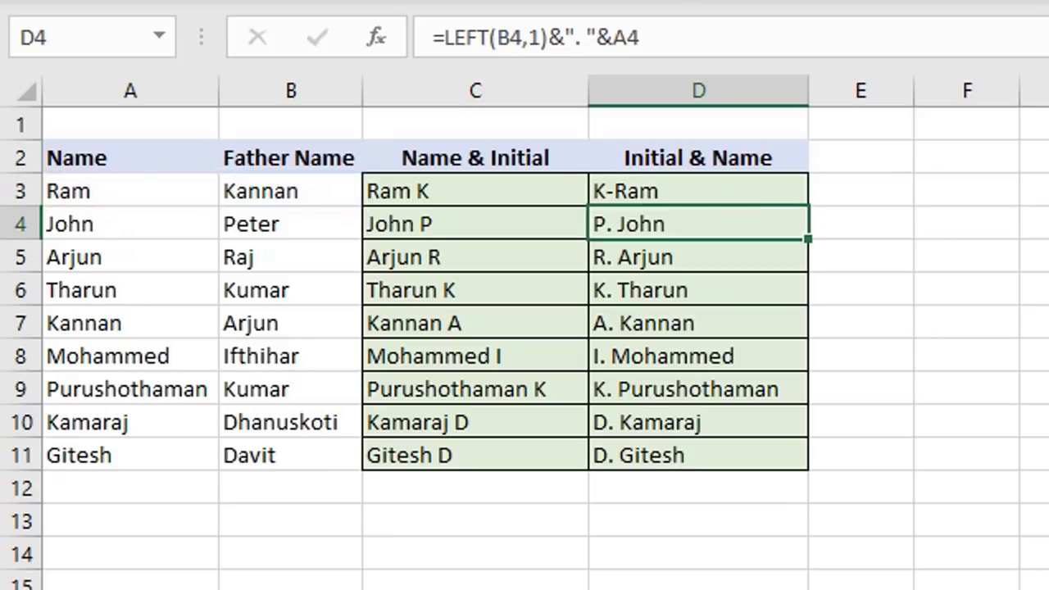
pyautogui.click(679, 183)
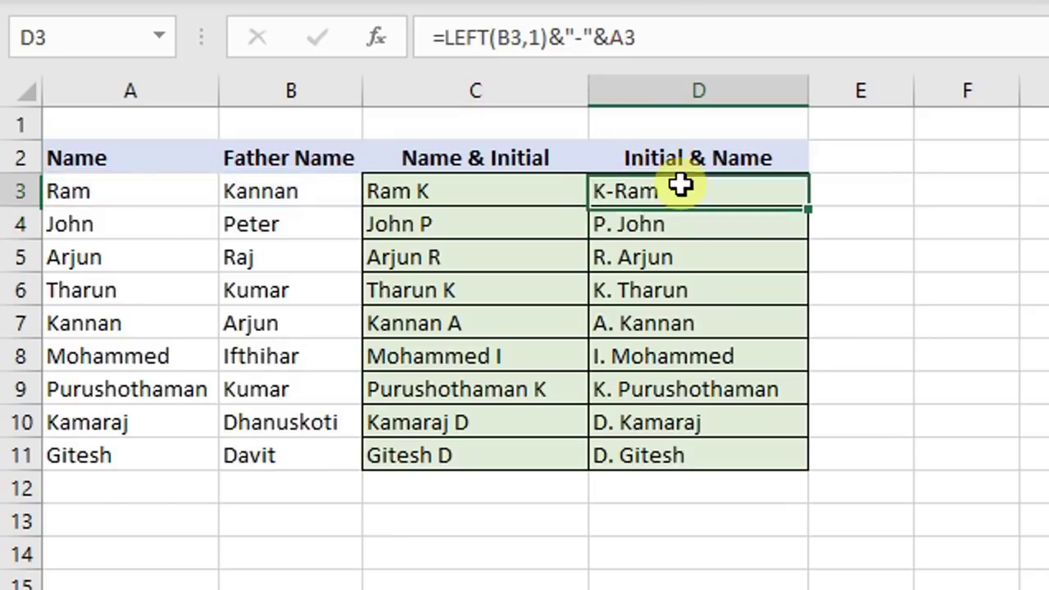
pyautogui.doubleClick(809, 206)
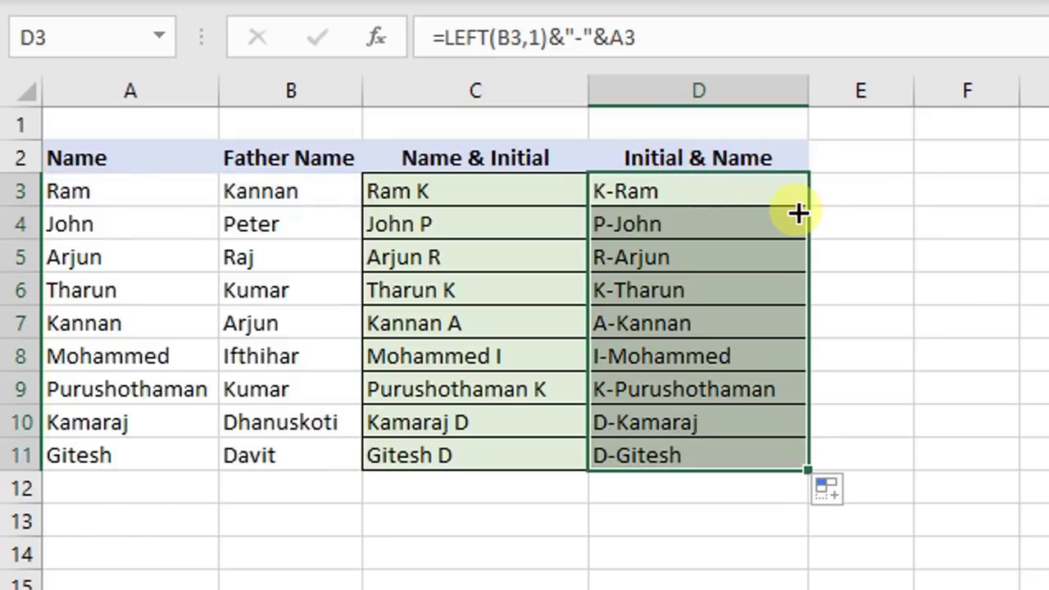
pyautogui.click(713, 158)
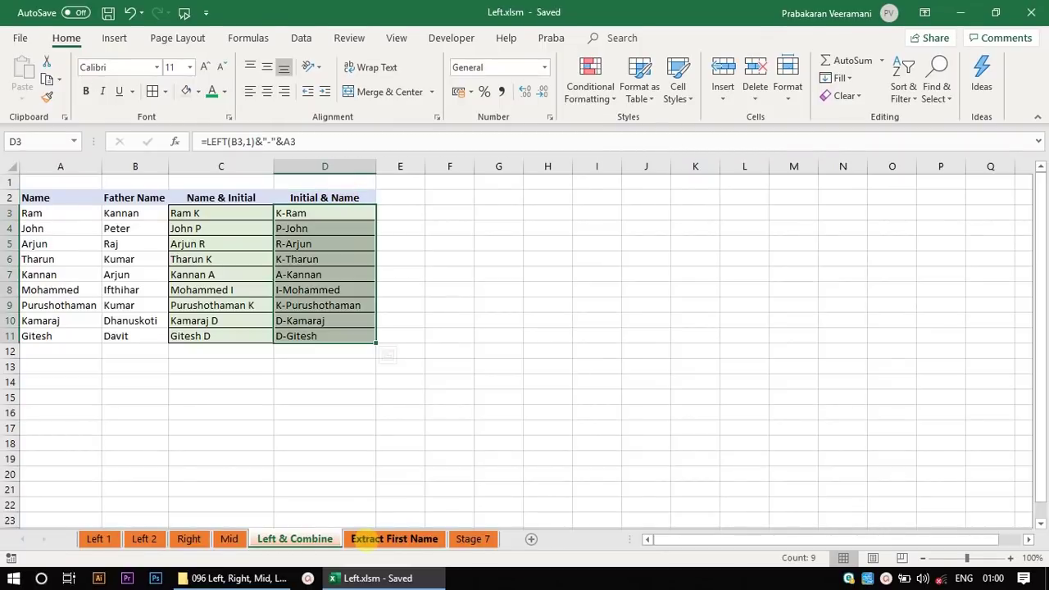
# Step: Open the Extract First Name sheet and delete its Find Space column
pyautogui.click(367, 540)
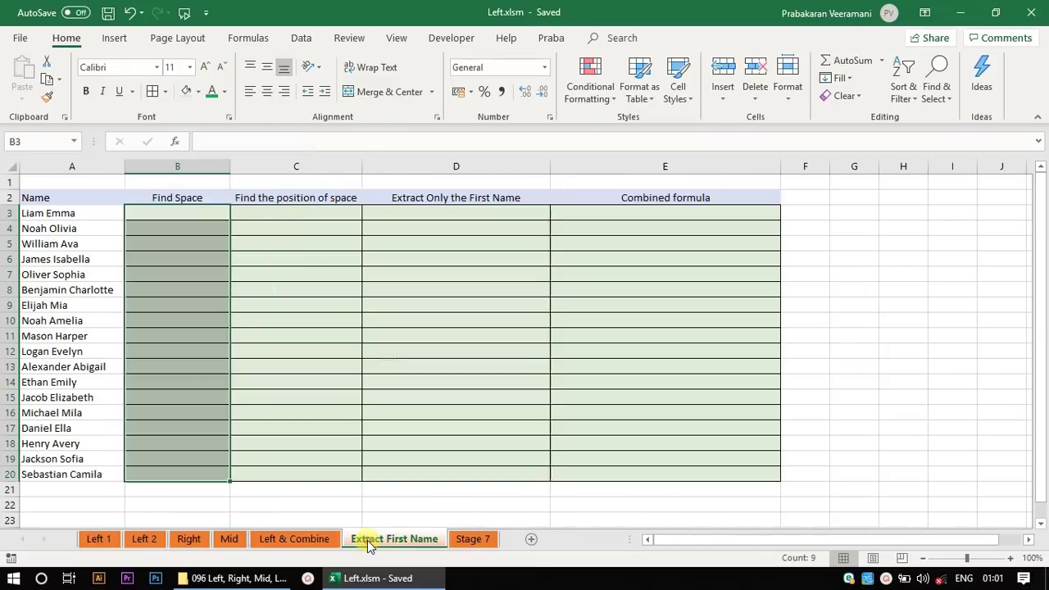
pyautogui.click(90, 215)
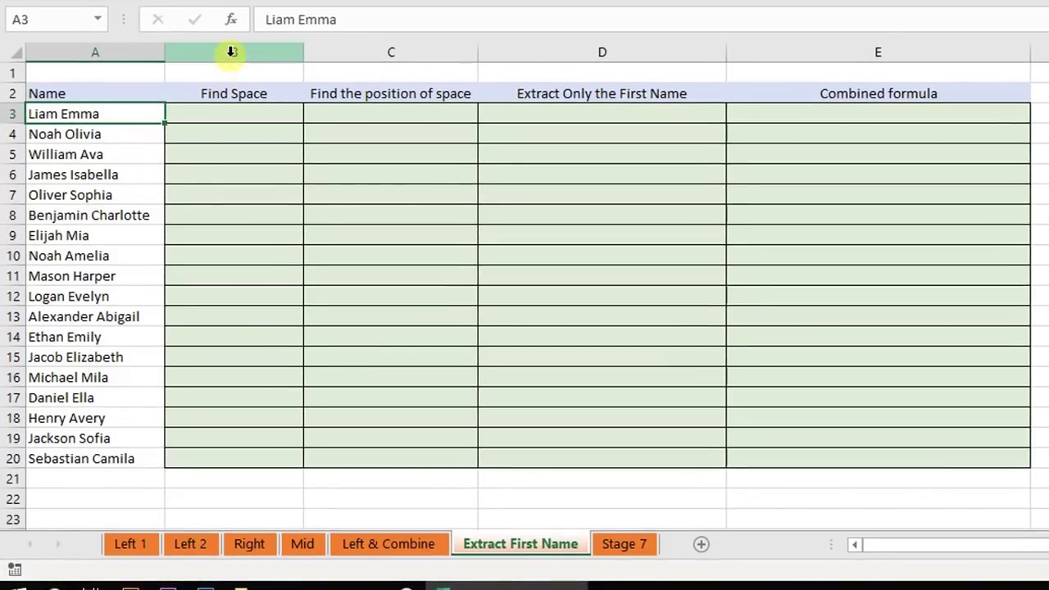
pyautogui.click(231, 52)
pyautogui.hotkey('ctrl', '-')
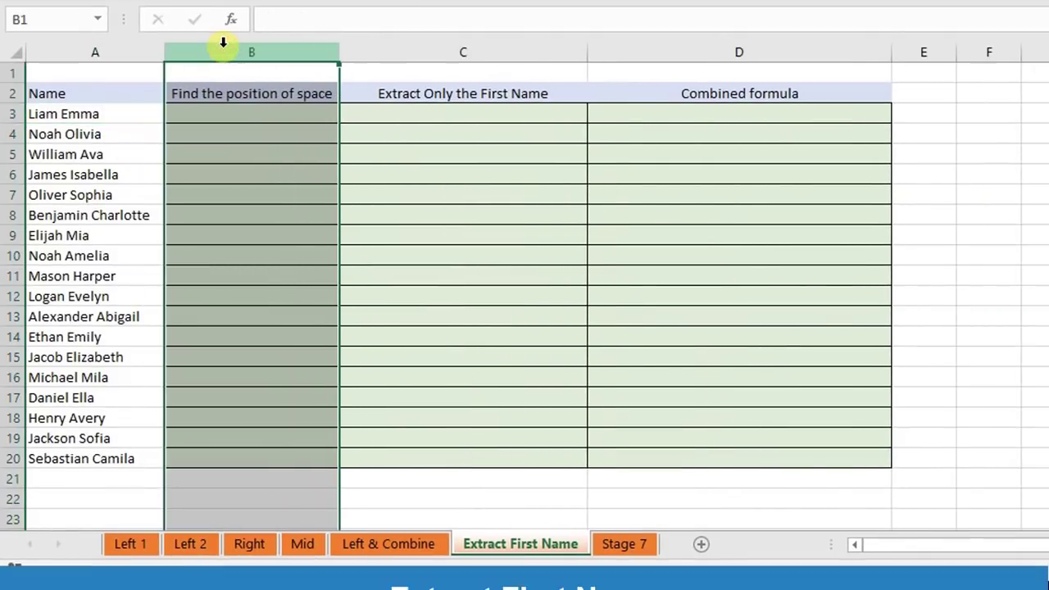
pyautogui.click(242, 123)
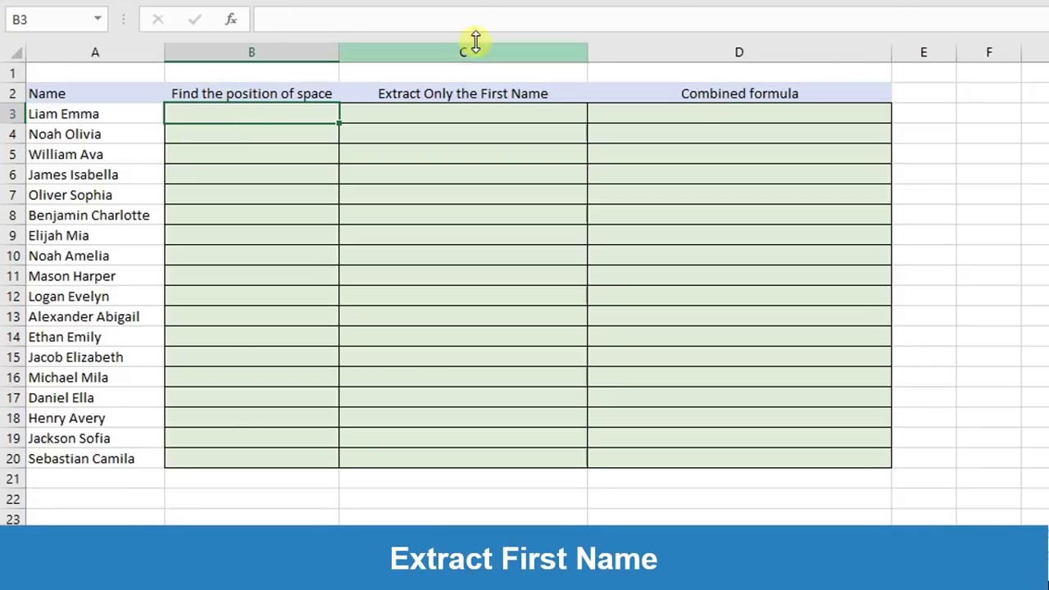
pyautogui.click(295, 87)
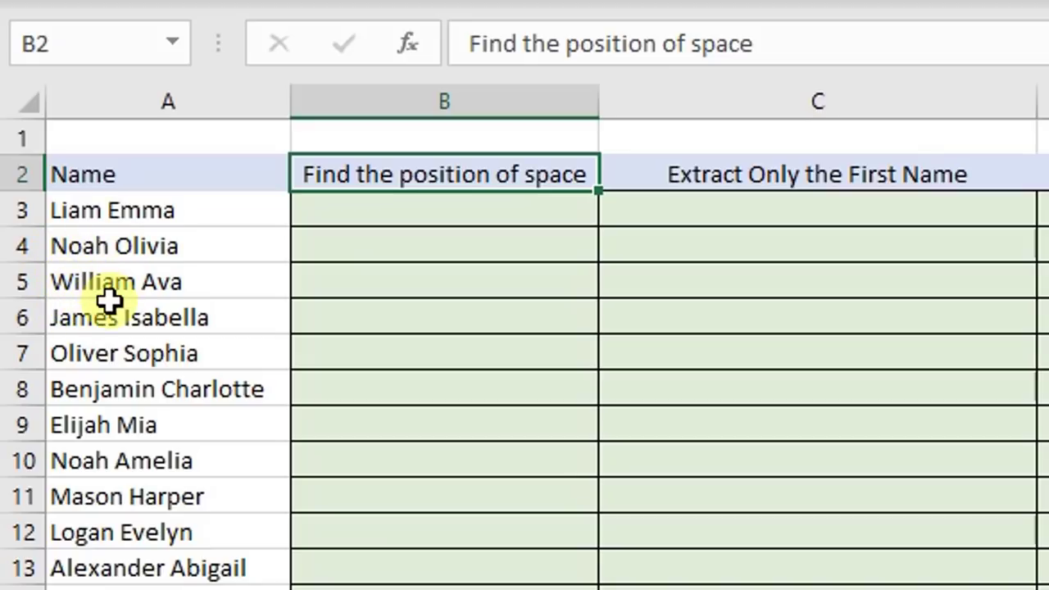
pyautogui.click(135, 290)
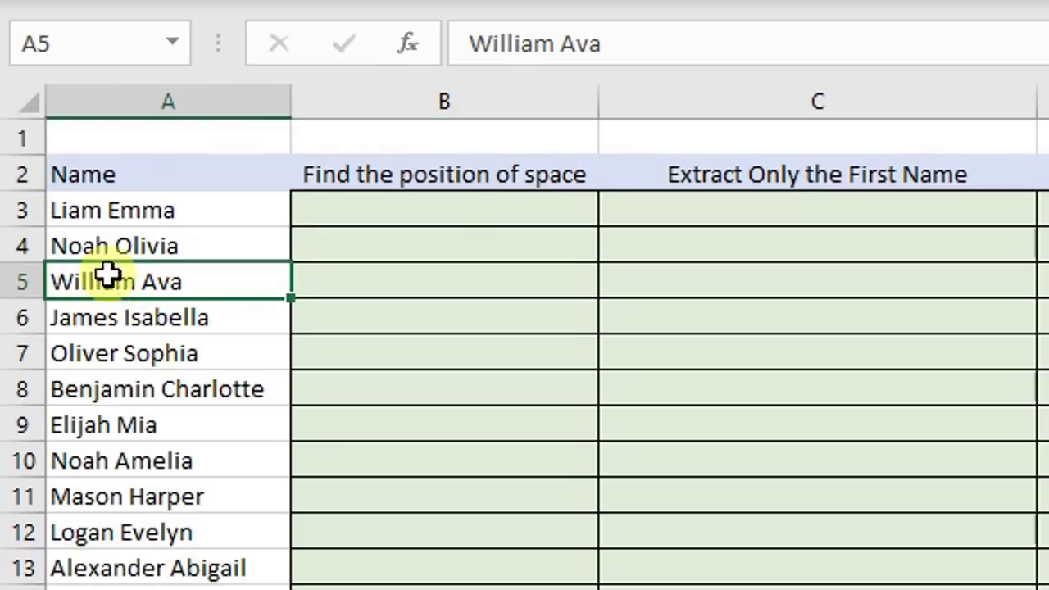
pyautogui.click(113, 206)
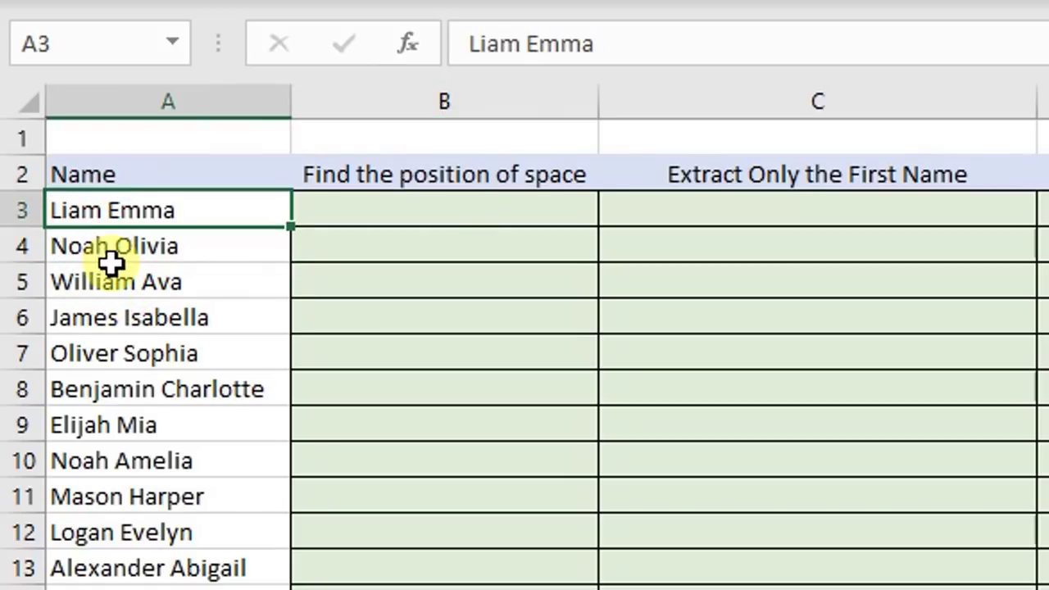
pyautogui.click(144, 244)
pyautogui.click(117, 281)
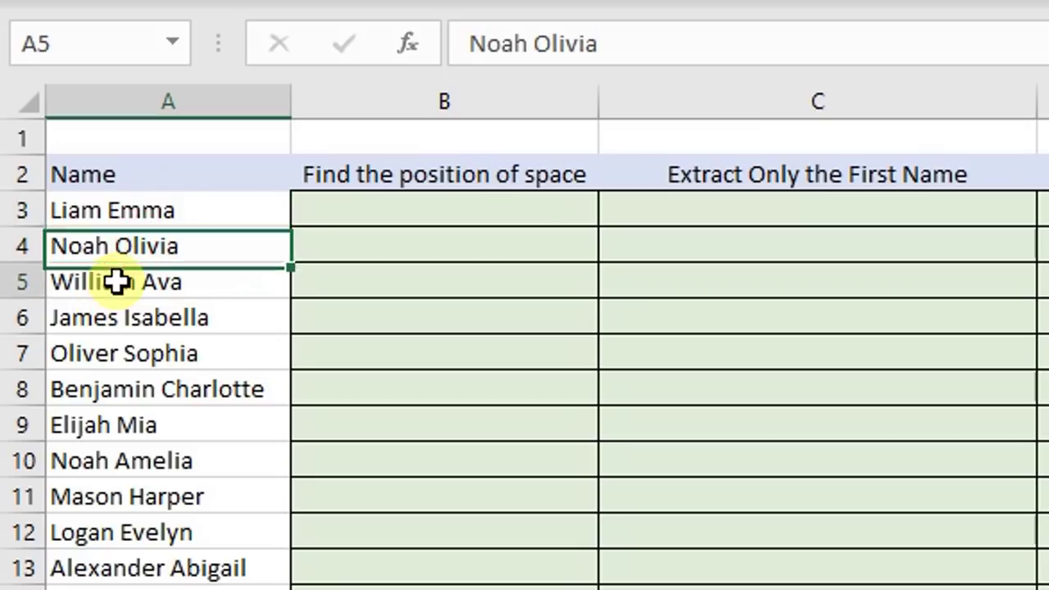
pyautogui.click(87, 320)
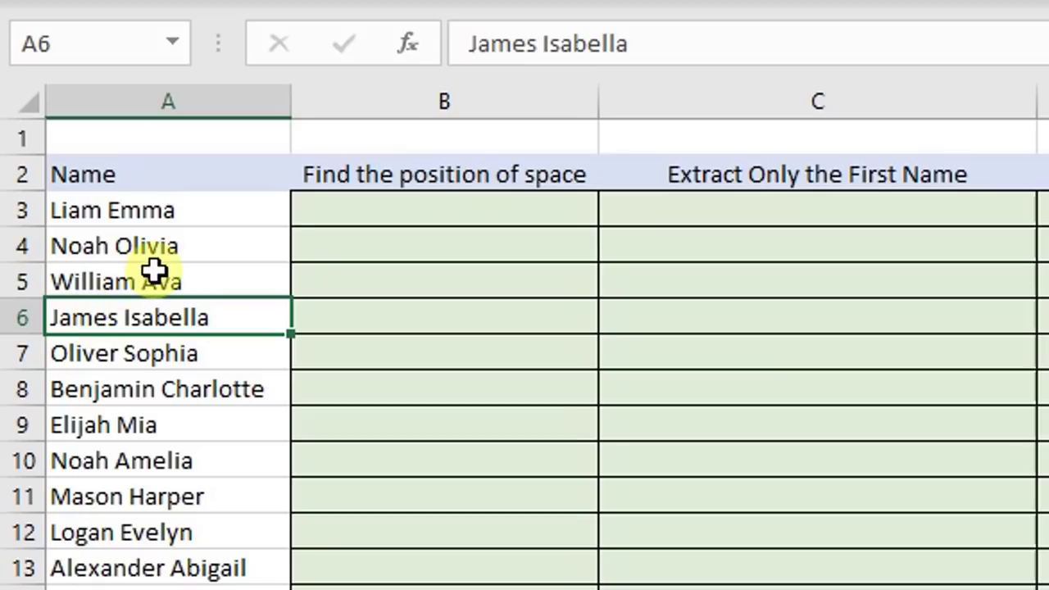
# Step: Begin a FIND formula in cell B3 under Find the position of space, with " " as the text to find
pyautogui.click(342, 213)
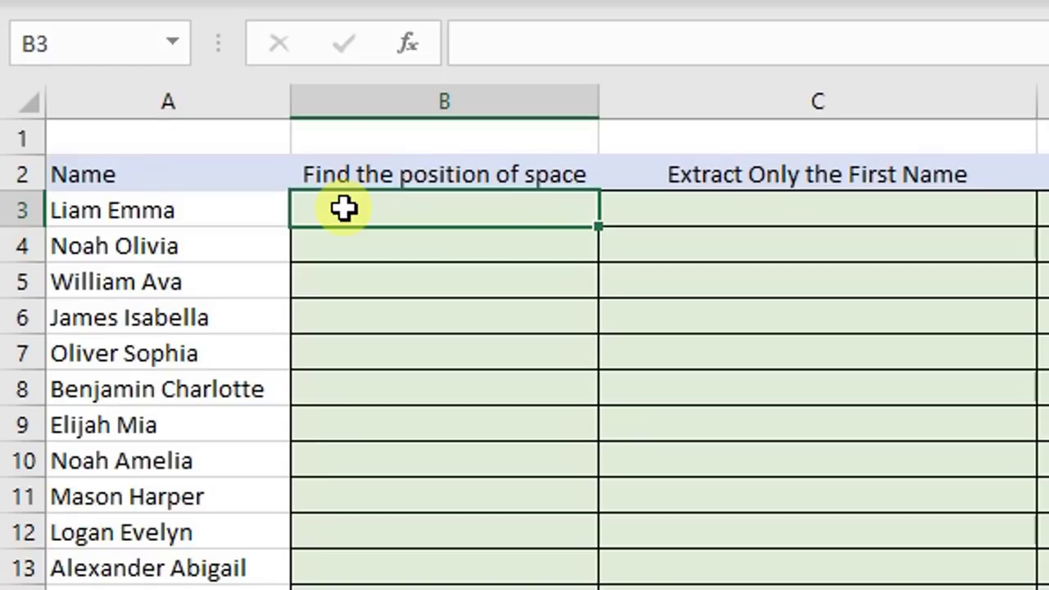
pyautogui.write('=')
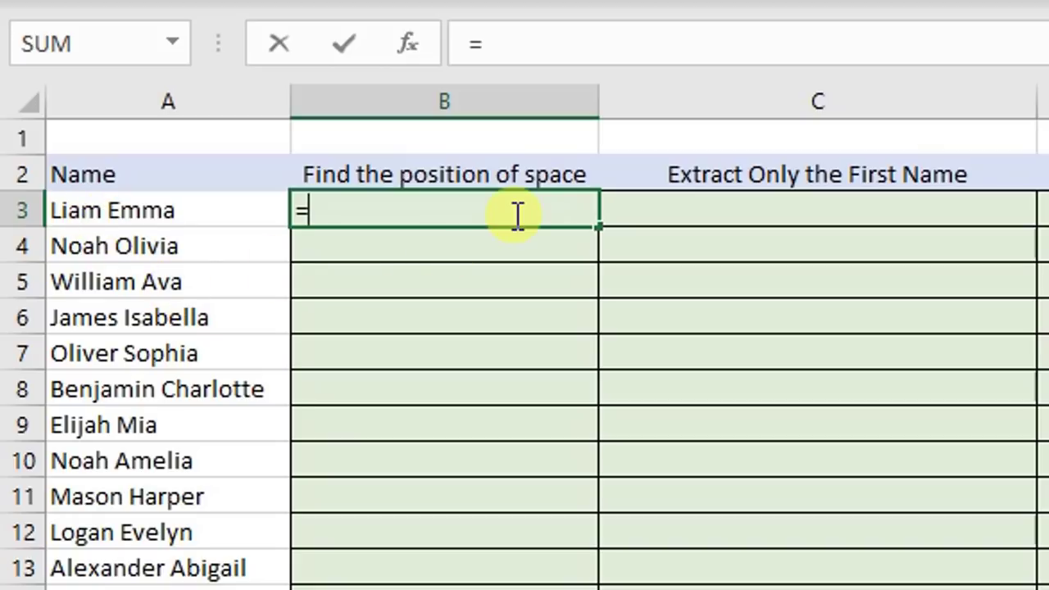
pyautogui.write('find')
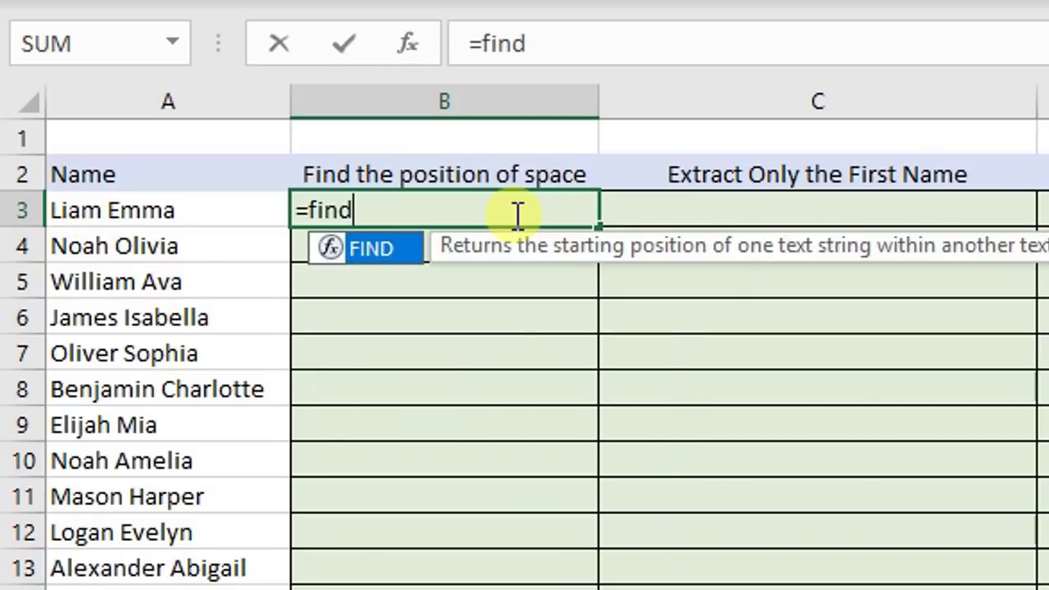
pyautogui.press('Tab')
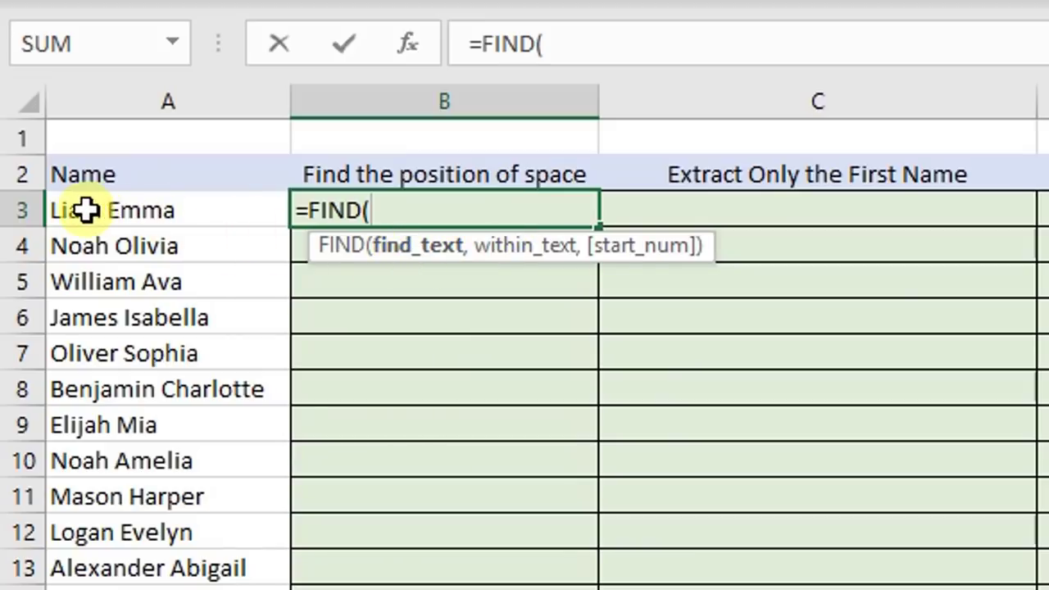
pyautogui.write('"')
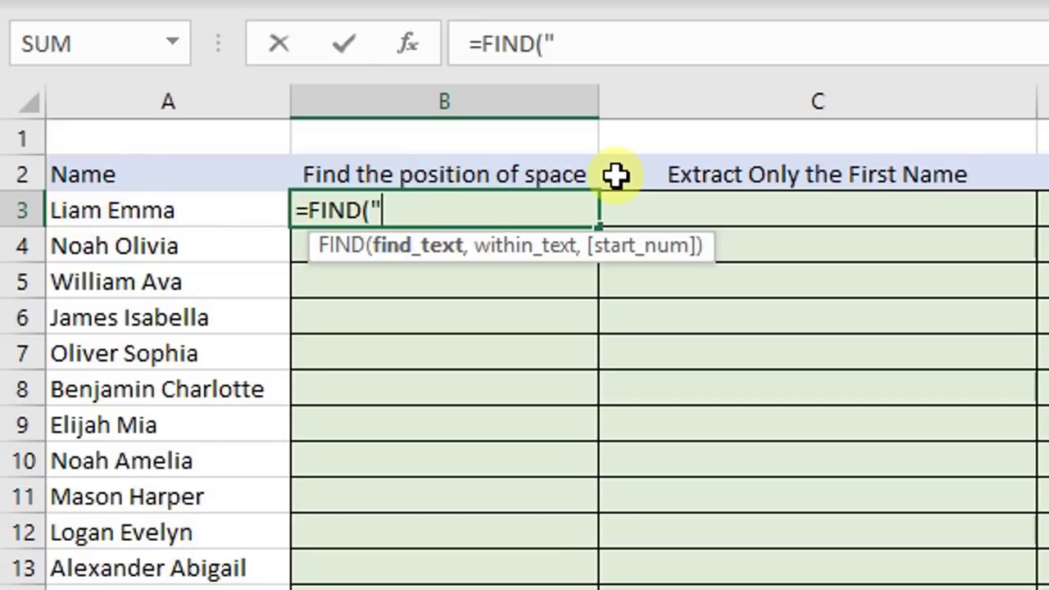
pyautogui.write(' ",')
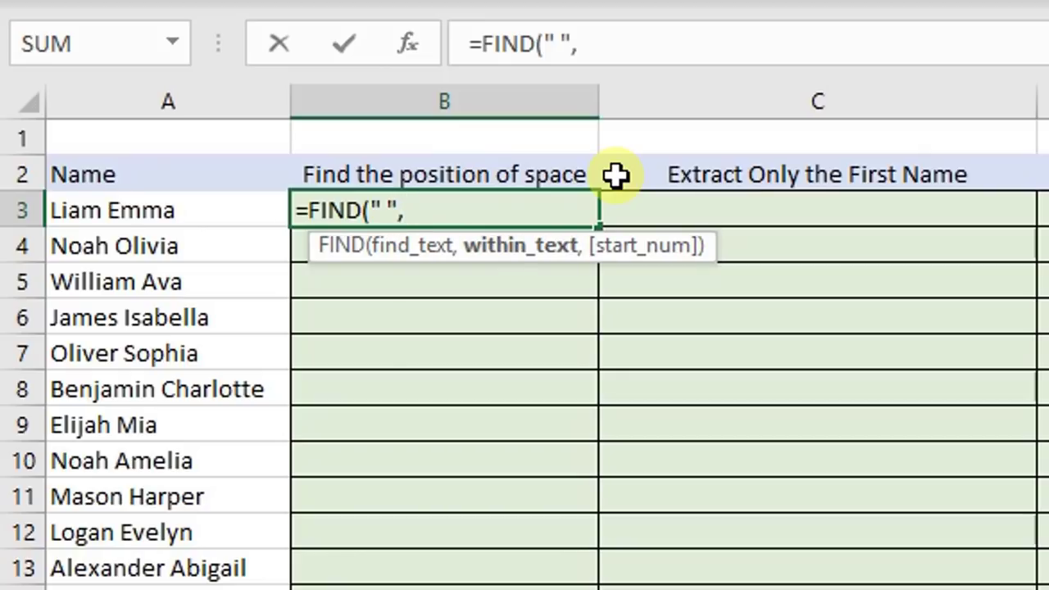
# Step: Complete the B3 formula with A3 as the text to search and 1 as the start number, making =FIND(" ",A3,1)
pyautogui.click(385, 211)
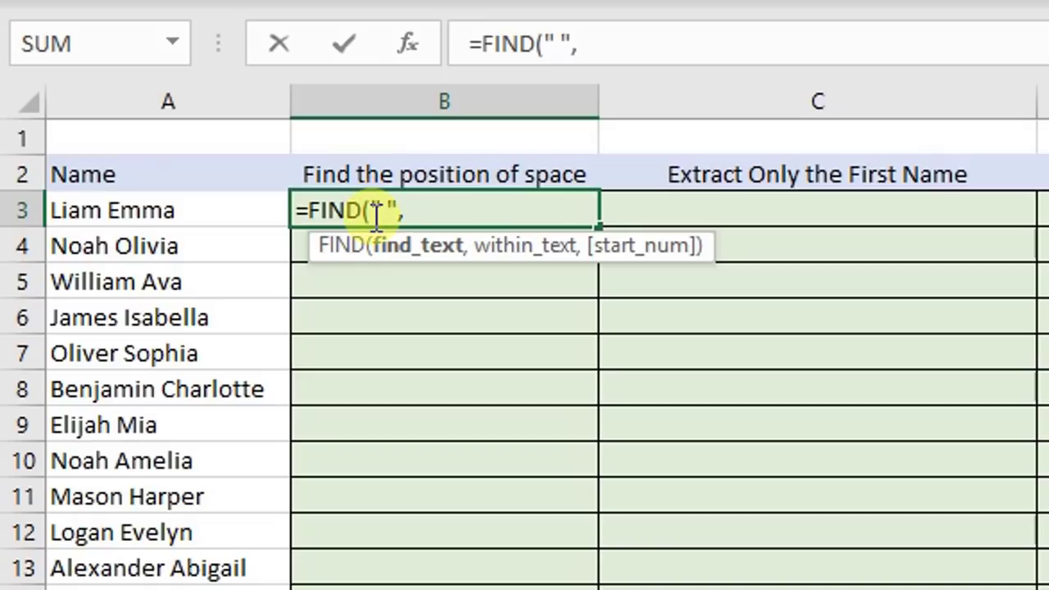
pyautogui.click(416, 210)
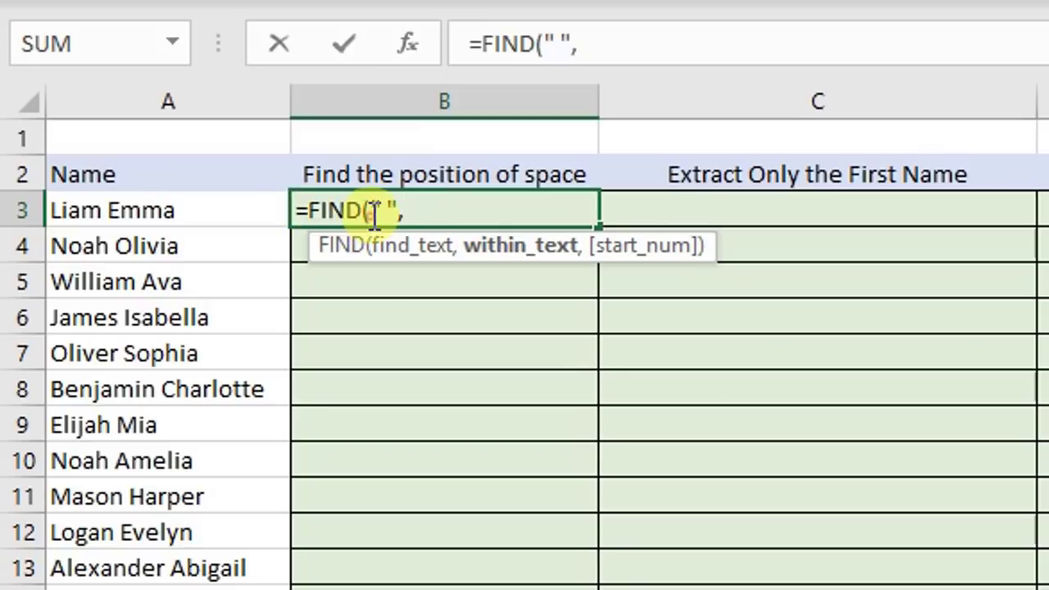
pyautogui.click(416, 216)
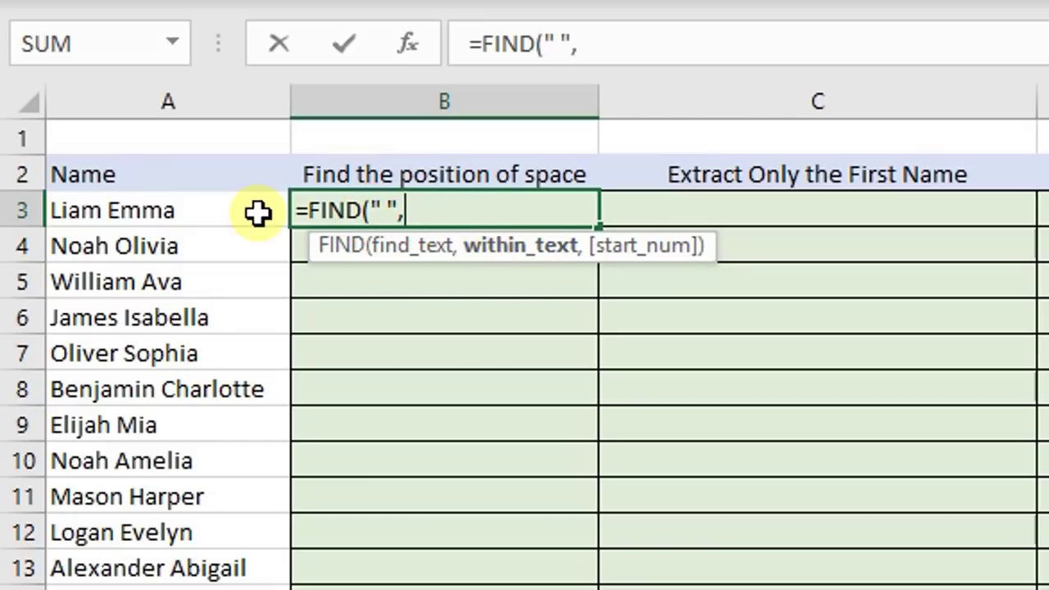
pyautogui.click(176, 207)
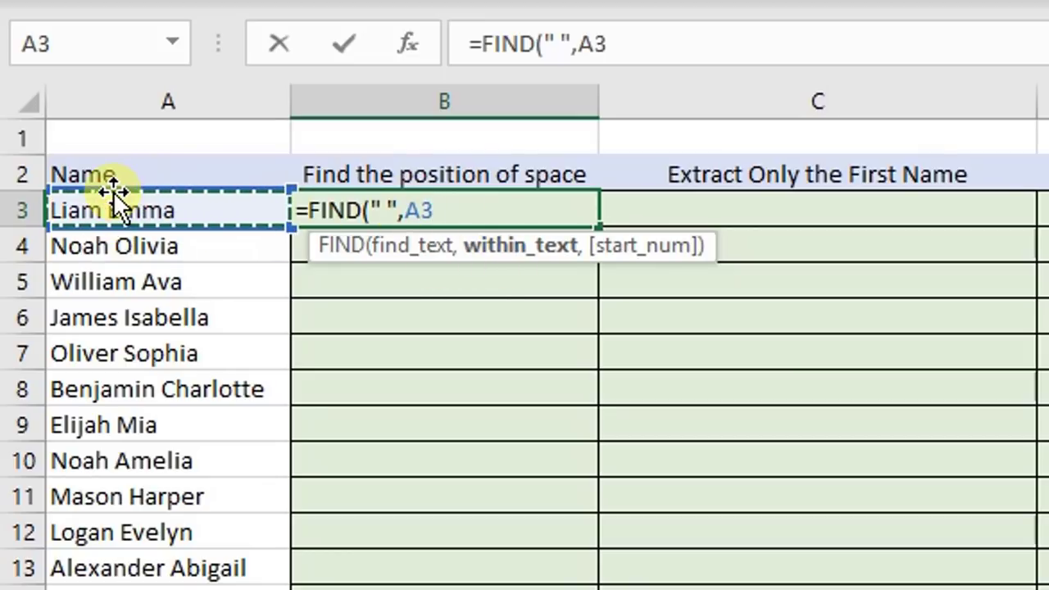
pyautogui.write(',')
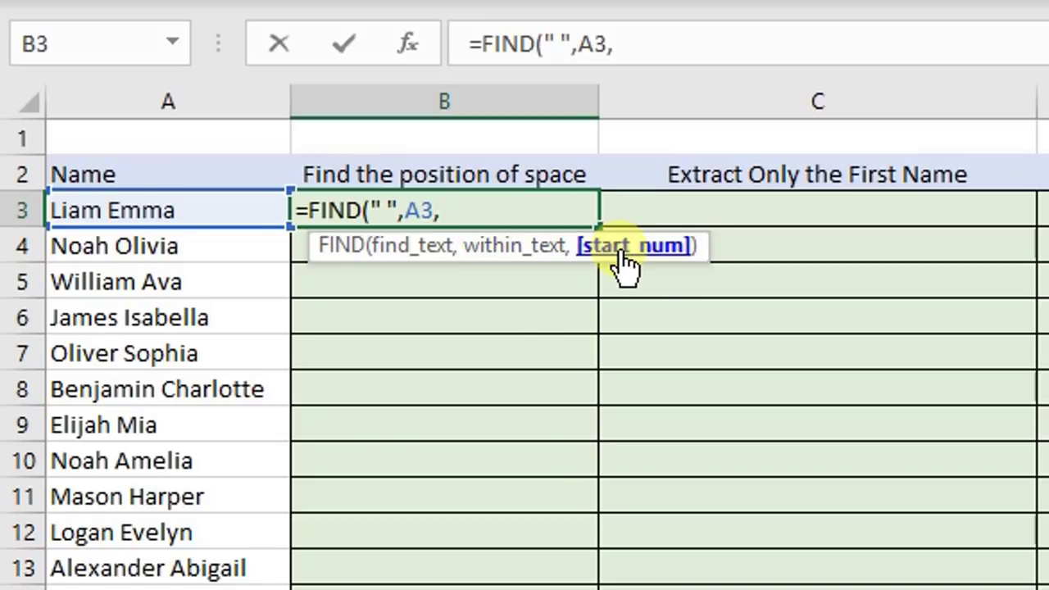
pyautogui.write('1)')
pyautogui.press('Return')
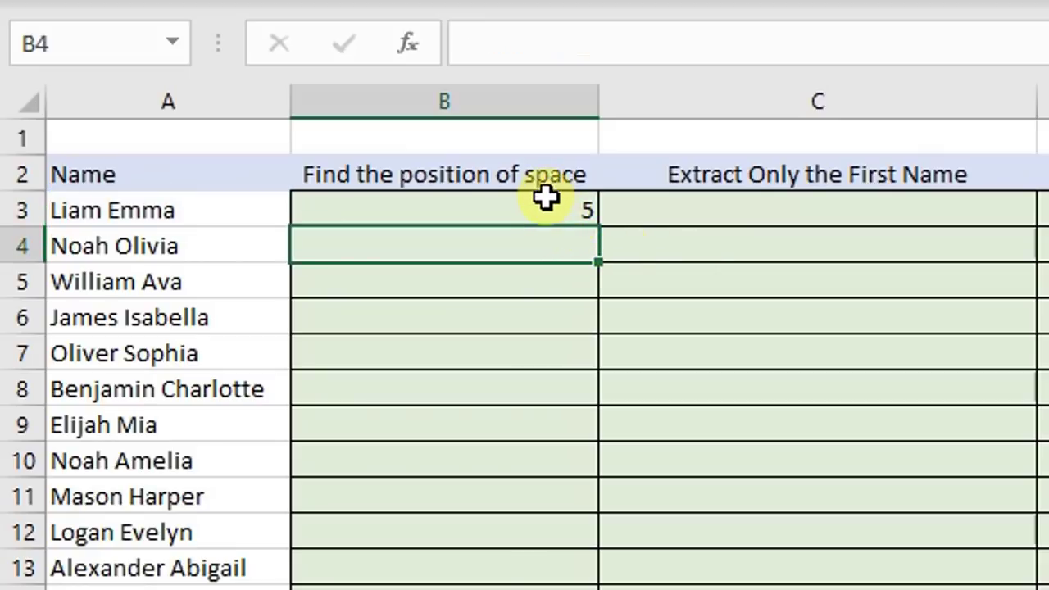
# Step: Fill the B3 FIND formula down the Find the position of space column through B20
pyautogui.click(549, 210)
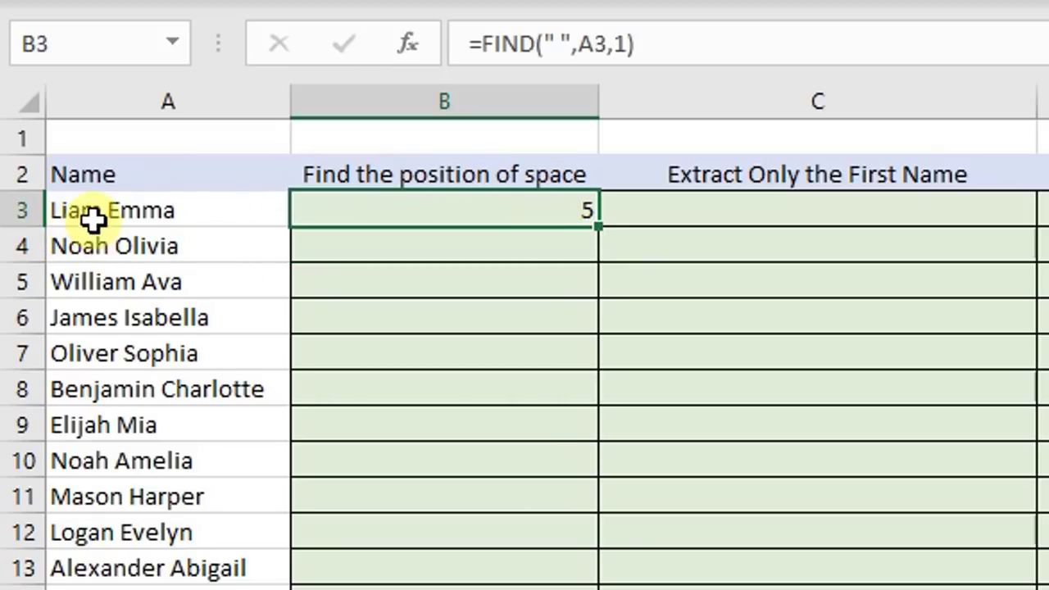
pyautogui.click(539, 215)
pyautogui.doubleClick(600, 226)
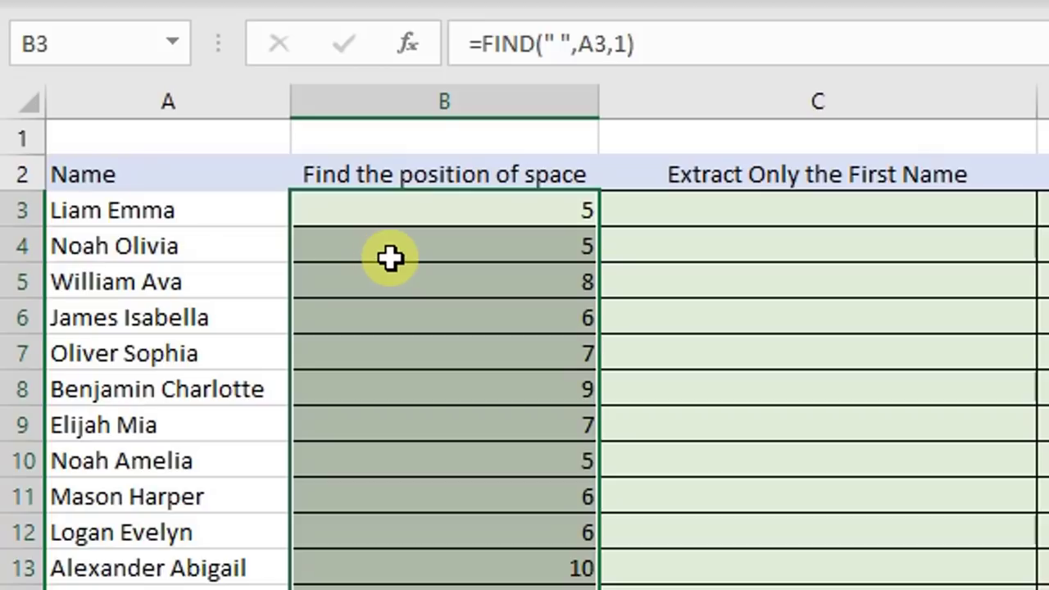
pyautogui.click(535, 567)
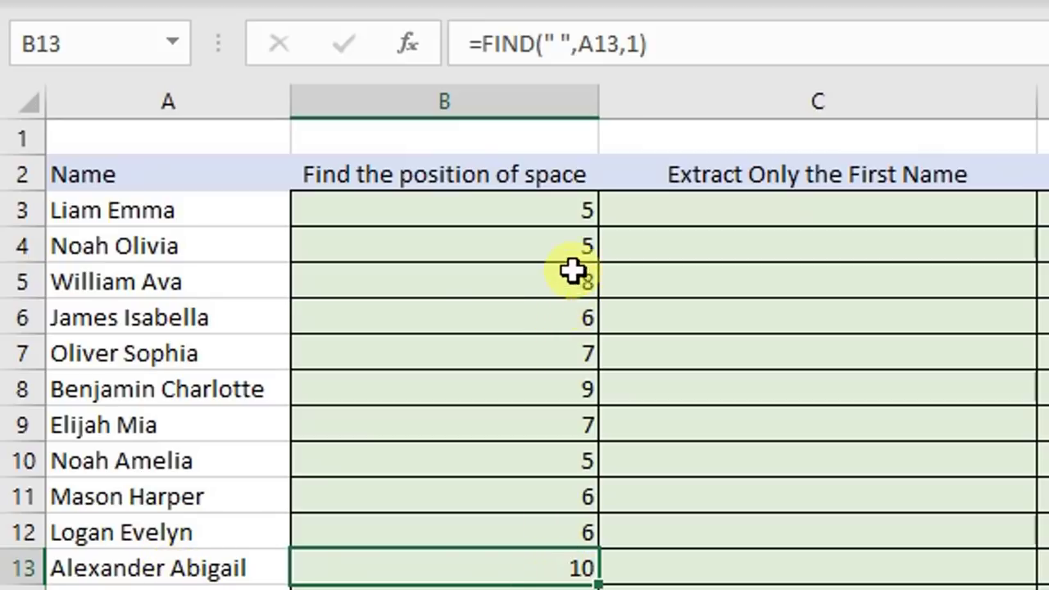
pyautogui.moveTo(566, 220); pyautogui.dragTo(492, 589)
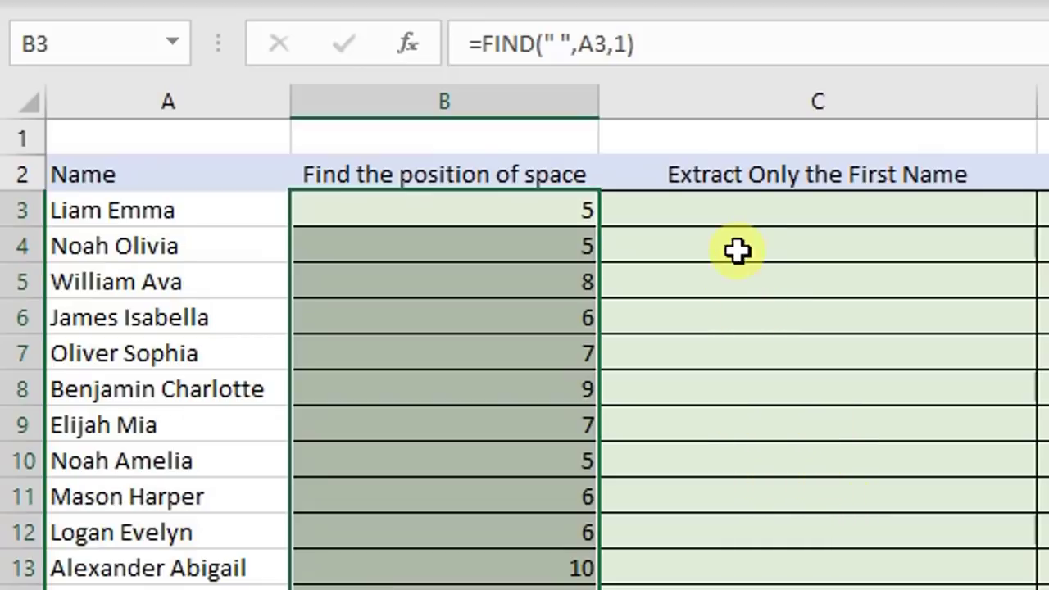
# Step: Examine the full names in column A to compare the lengths of their first names
pyautogui.click(761, 205)
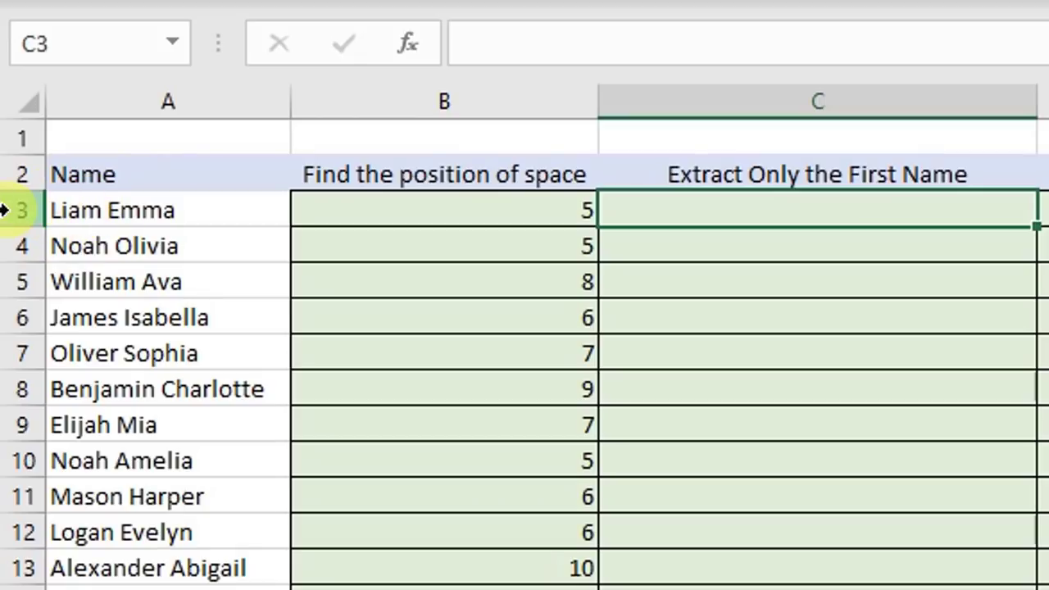
pyautogui.click(104, 214)
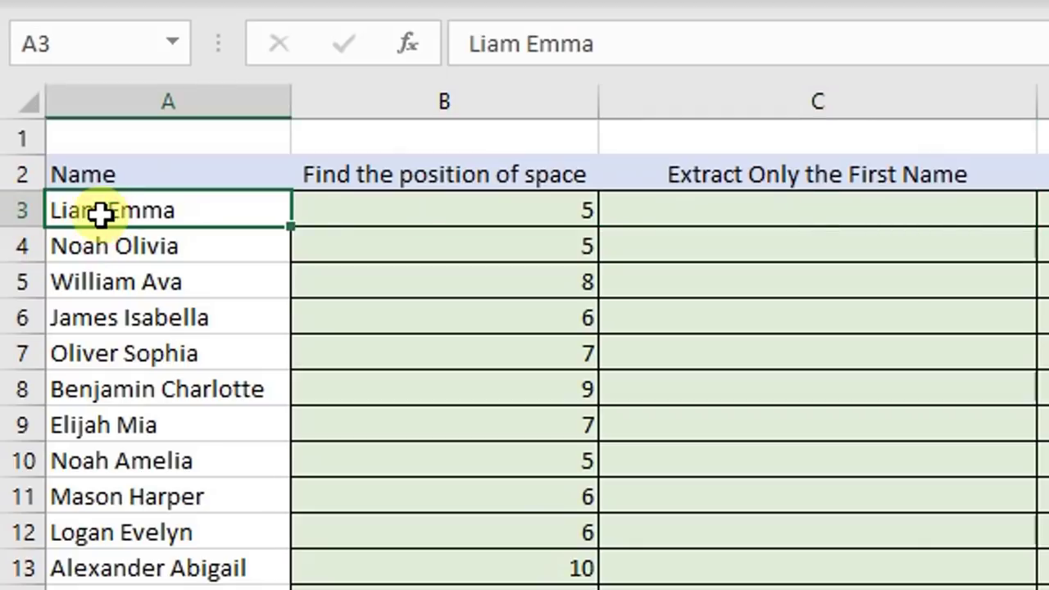
pyautogui.click(110, 240)
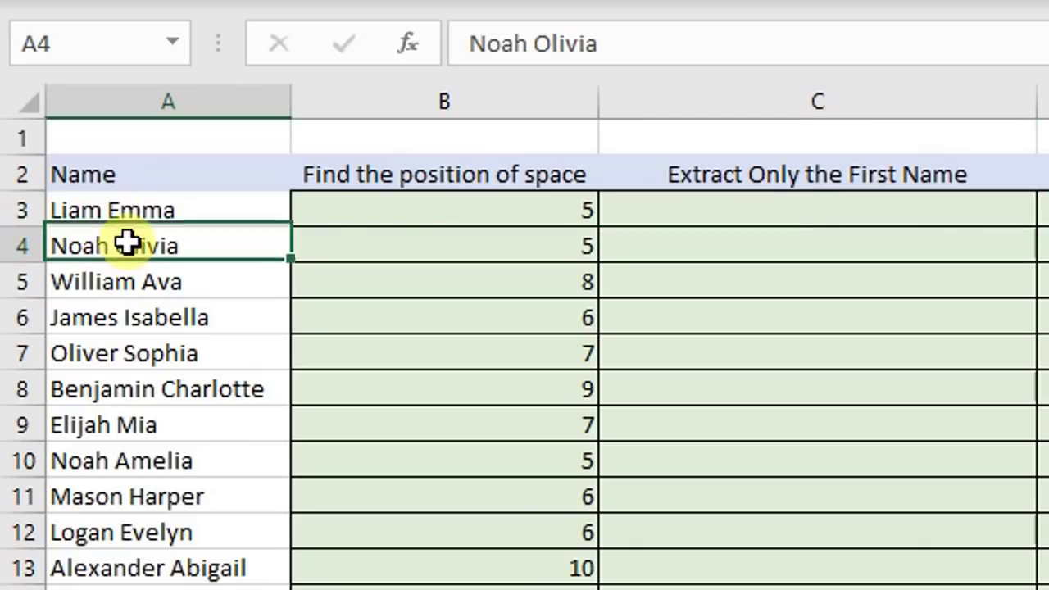
pyautogui.click(114, 281)
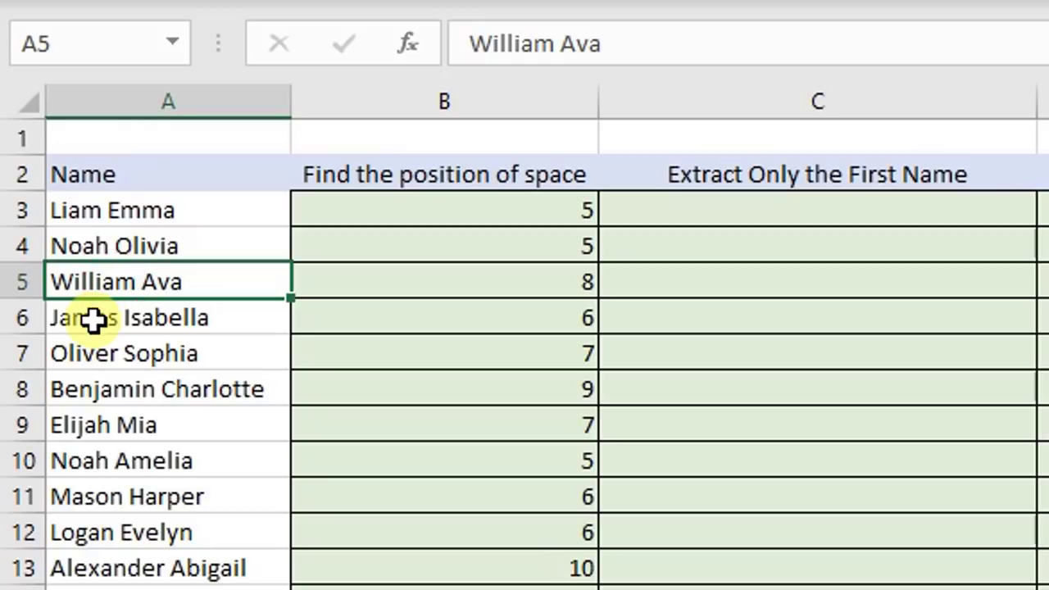
pyautogui.click(94, 322)
pyautogui.click(94, 357)
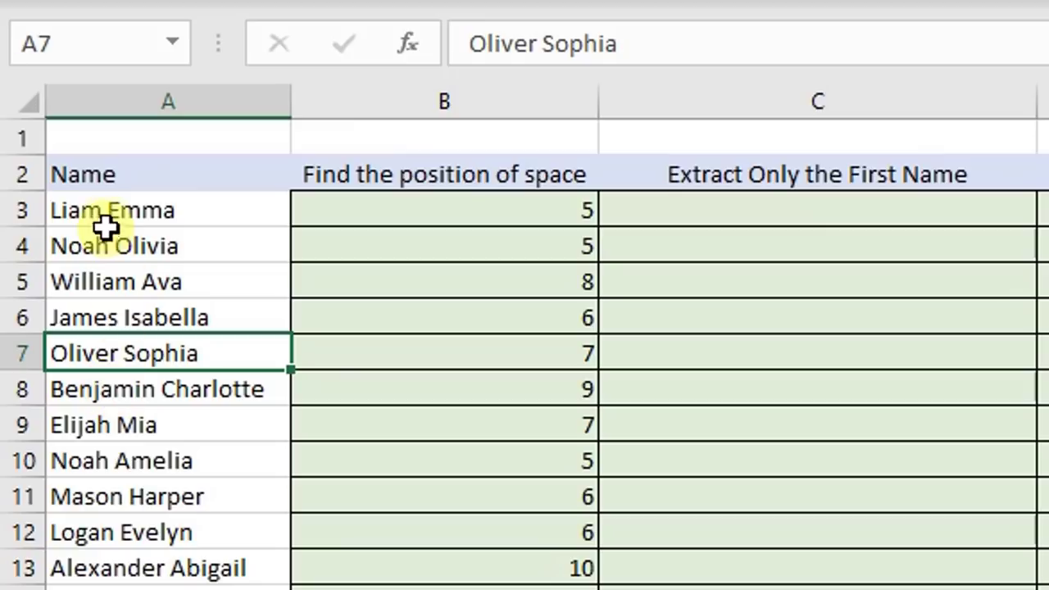
pyautogui.moveTo(107, 211); pyautogui.dragTo(115, 582)
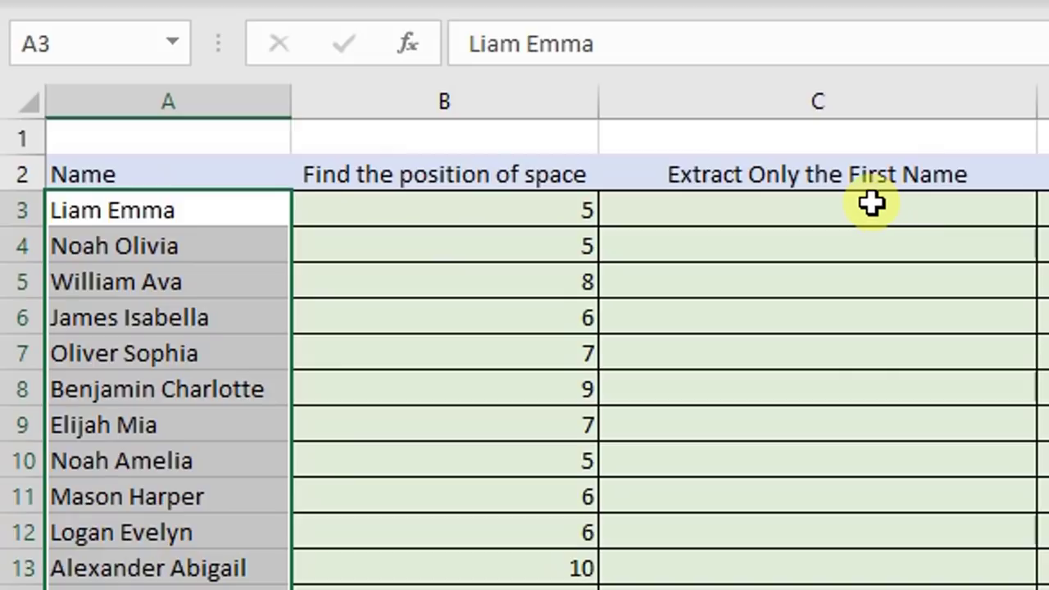
# Step: Enter =LEFT(A3,B3) in cell C3 under Extract Only the First Name
pyautogui.click(841, 209)
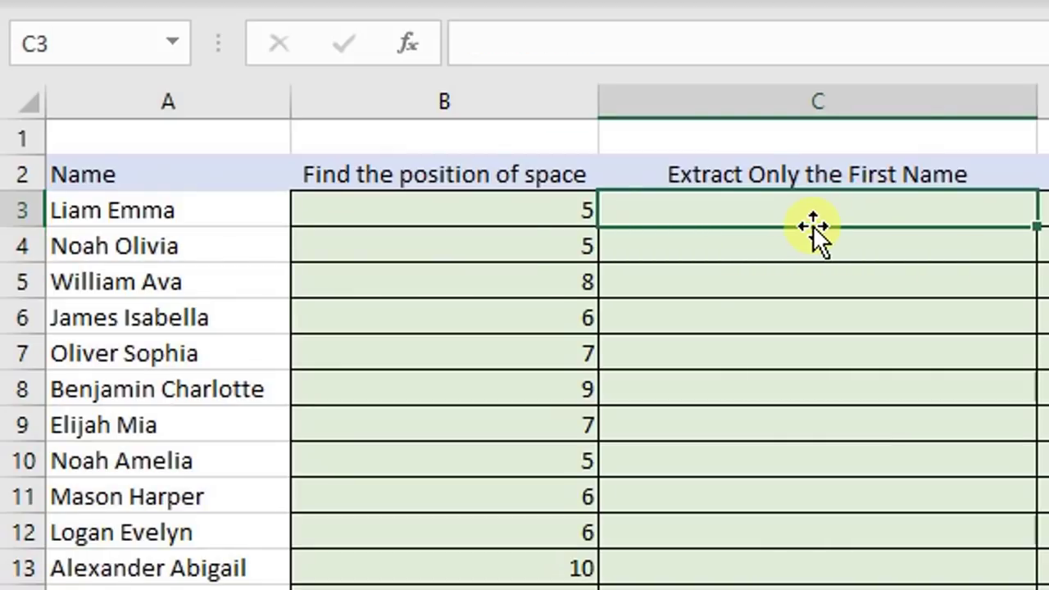
pyautogui.write('=')
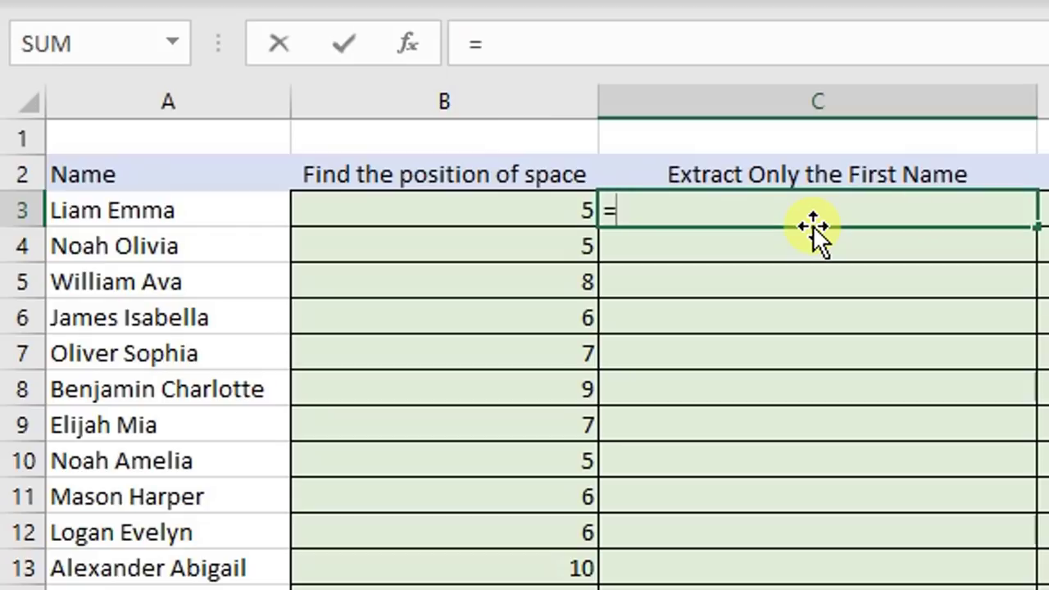
pyautogui.write('lef')
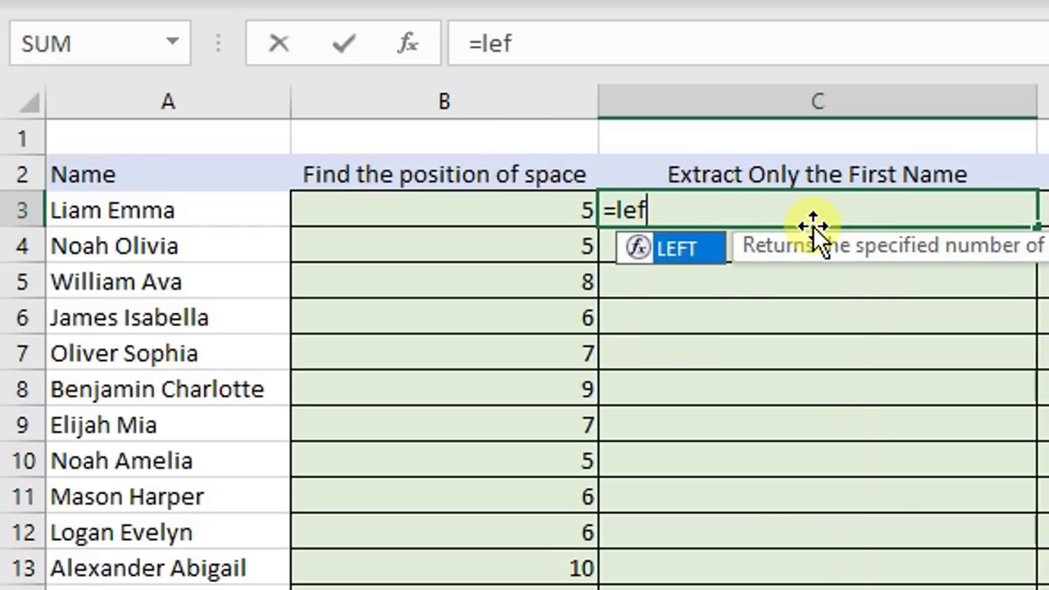
pyautogui.press('Tab')
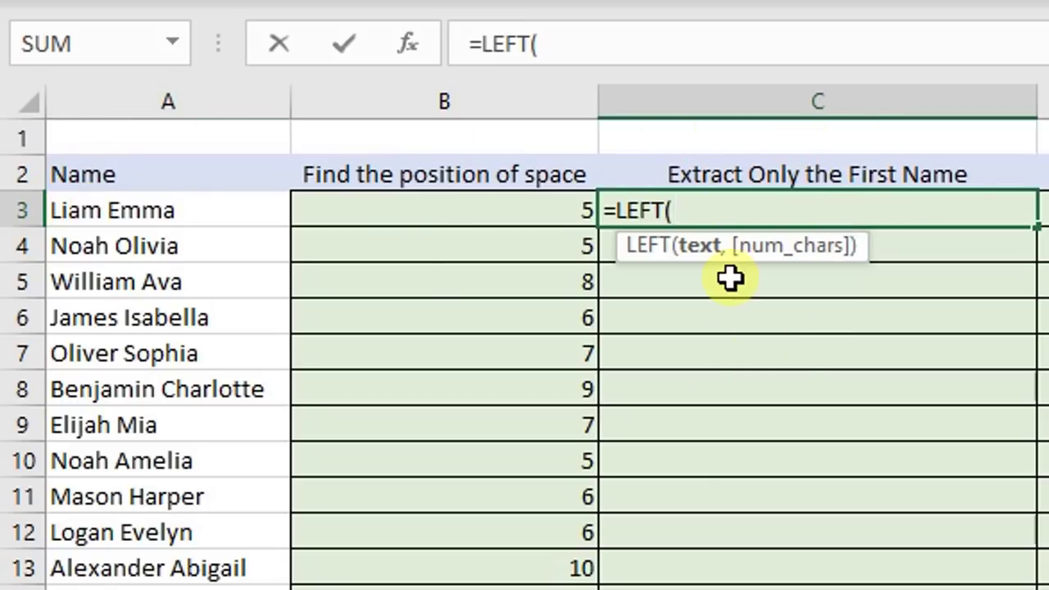
pyautogui.click(193, 211)
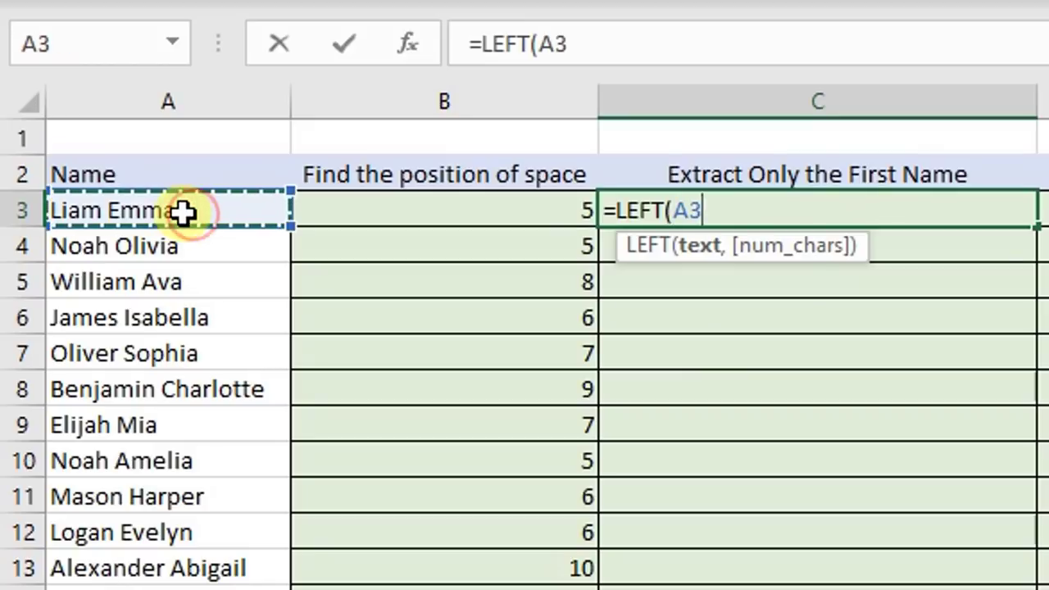
pyautogui.write(',')
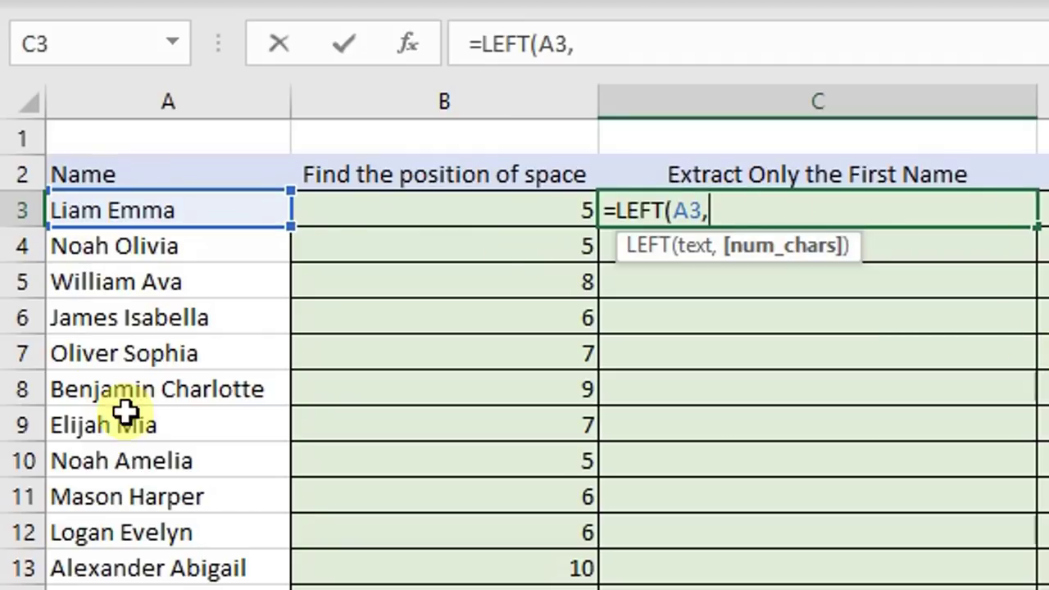
pyautogui.click(435, 219)
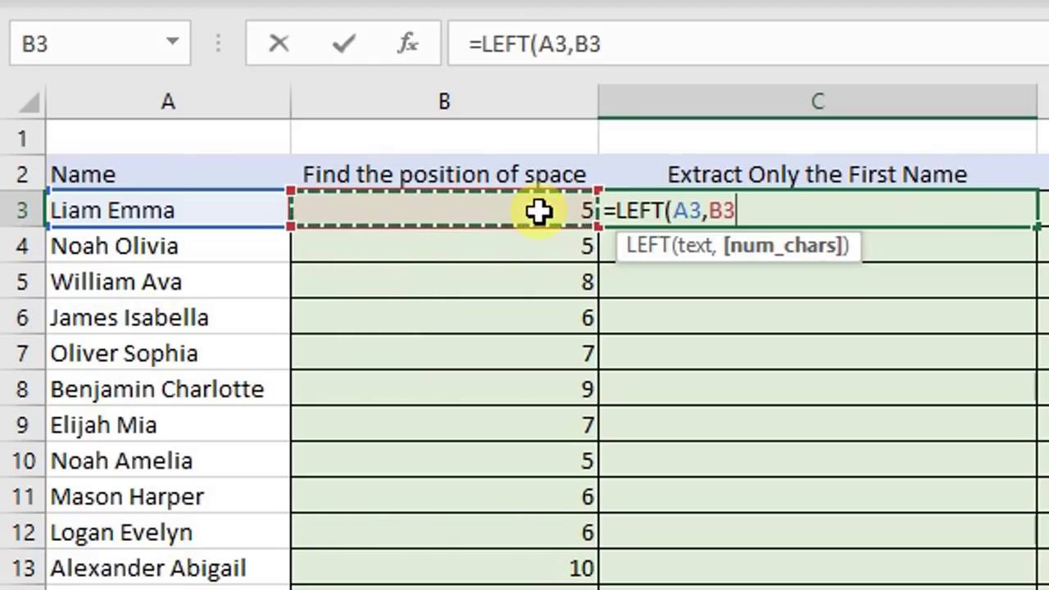
pyautogui.write(')')
pyautogui.press('Return')
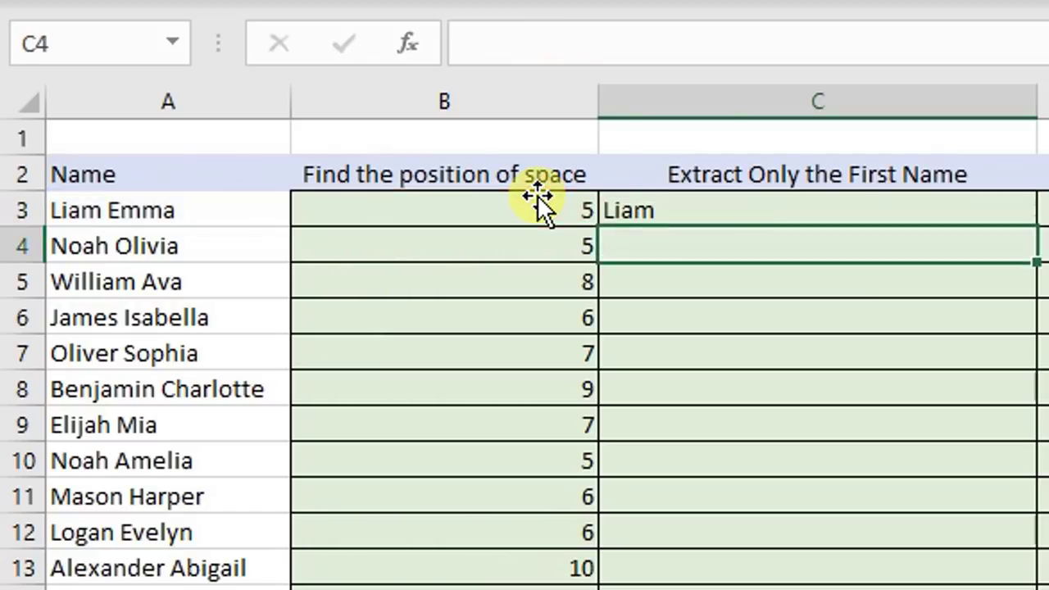
# Step: Fill the C3 LEFT formula down the Extract Only the First Name column through C20
pyautogui.click(706, 207)
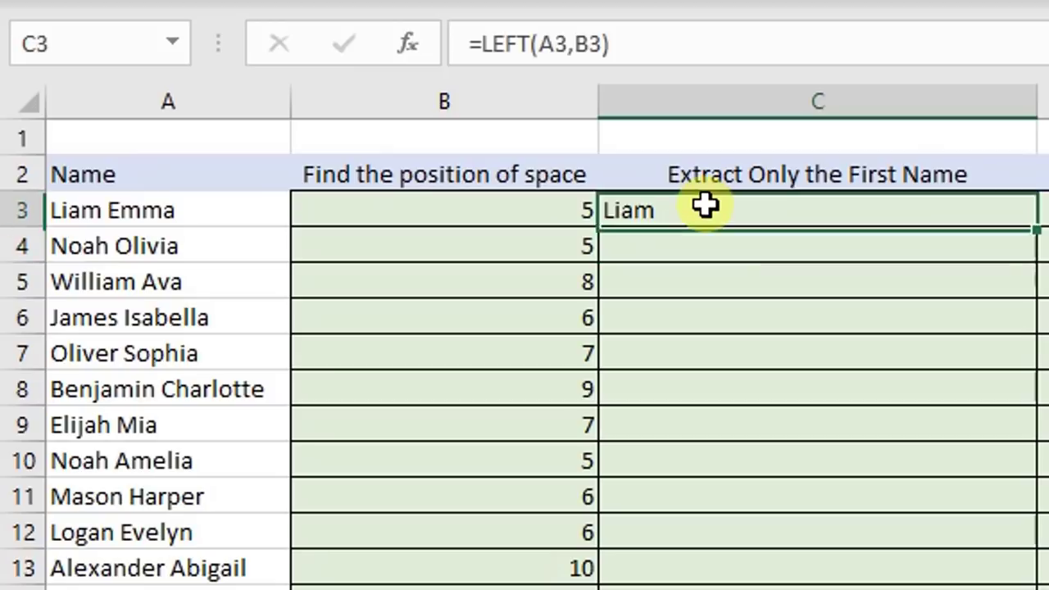
pyautogui.doubleClick(1037, 227)
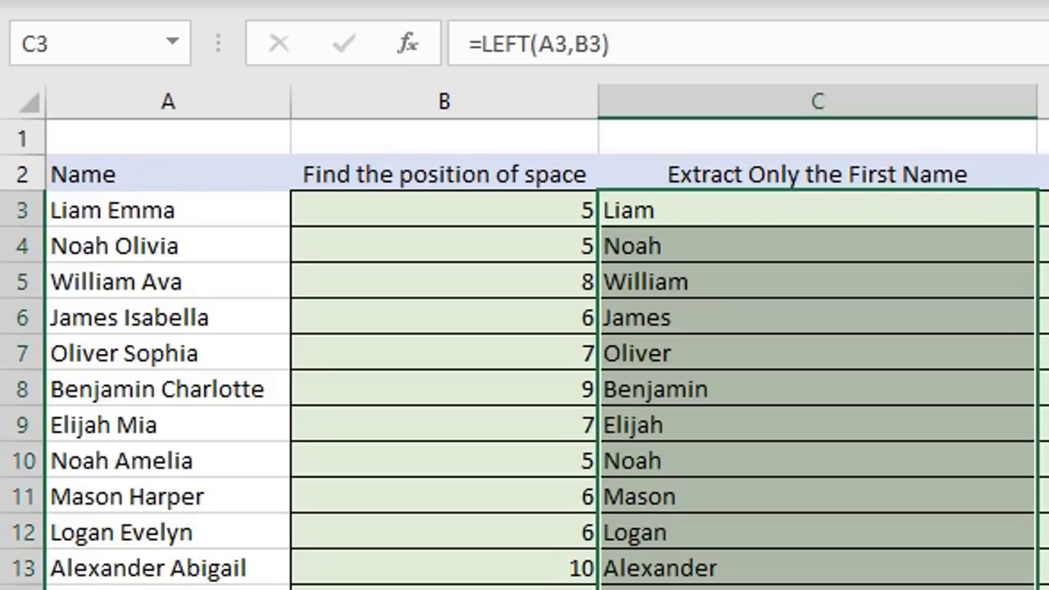
pyautogui.click(1043, 533)
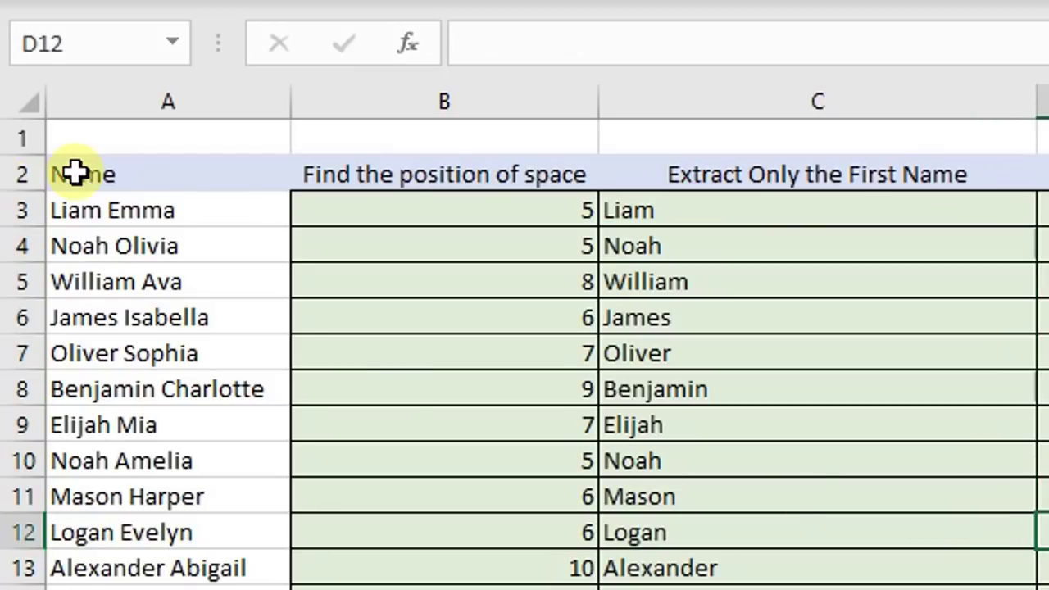
pyautogui.moveTo(740, 211); pyautogui.dragTo(704, 586)
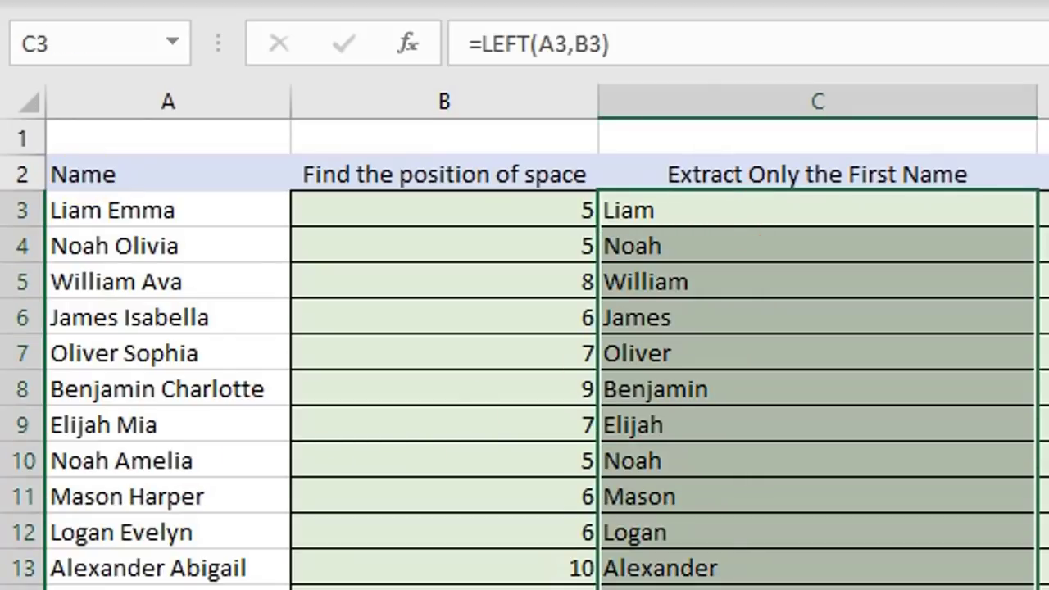
# Step: Inspect the B3 reference in the C3 LEFT formula and the FIND formula it points to
pyautogui.click(686, 209)
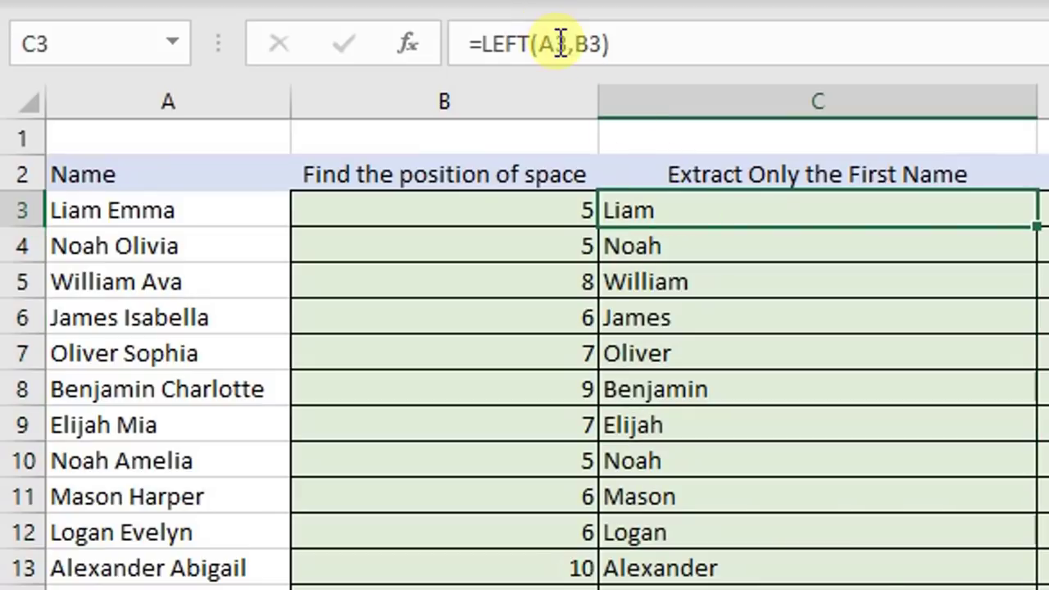
pyautogui.click(590, 43)
pyautogui.doubleClick(589, 43)
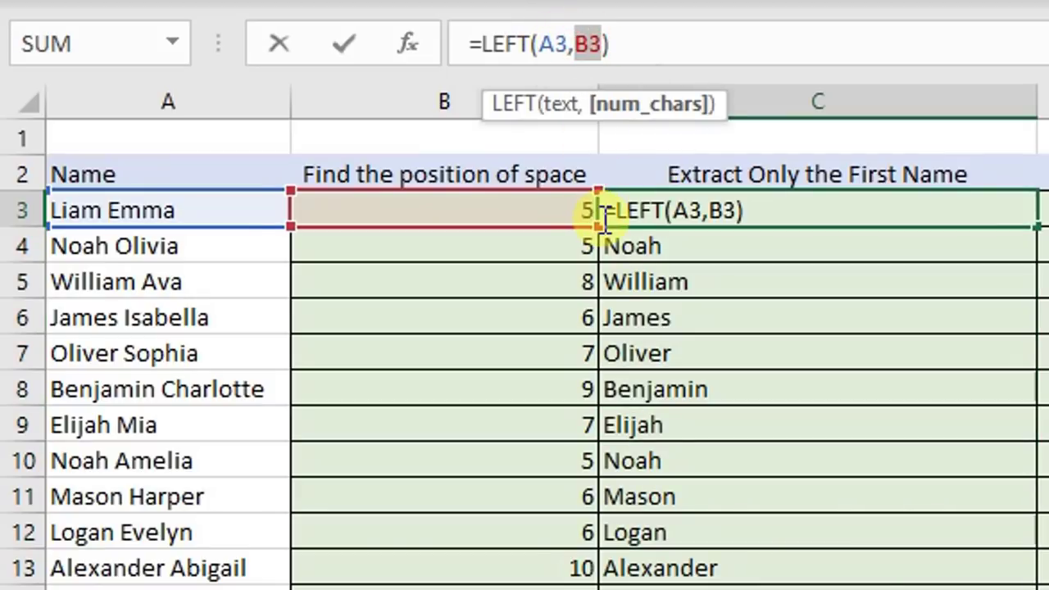
pyautogui.press('Escape')
pyautogui.click(556, 211)
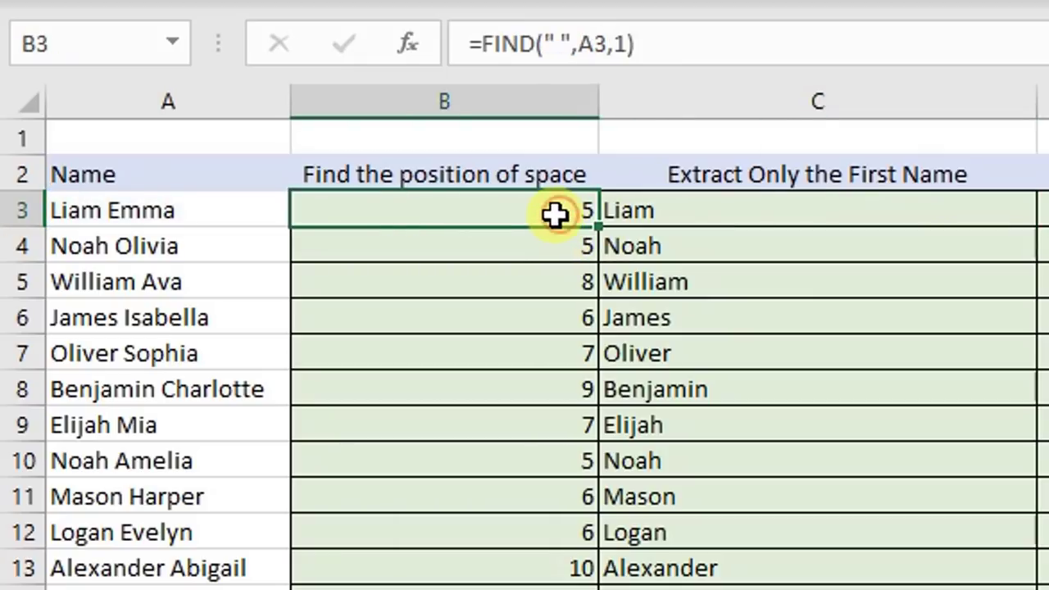
pyautogui.doubleClick(555, 212)
pyautogui.press('Escape')
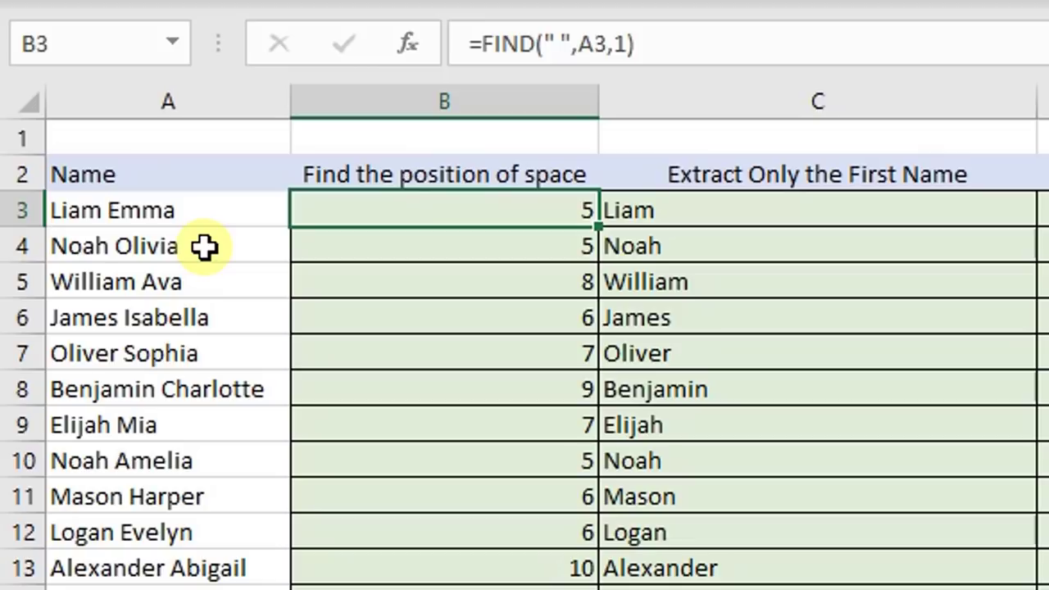
# Step: Compare the helper formula in column B with the first-name formula in column C on row 3
pyautogui.click(699, 200)
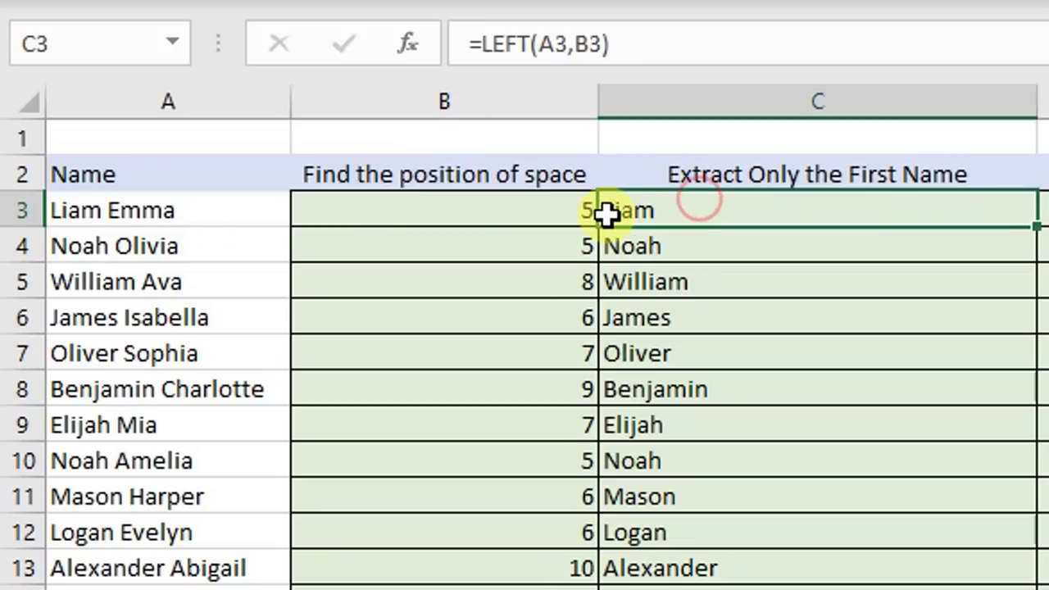
pyautogui.moveTo(575, 206); pyautogui.dragTo(632, 210)
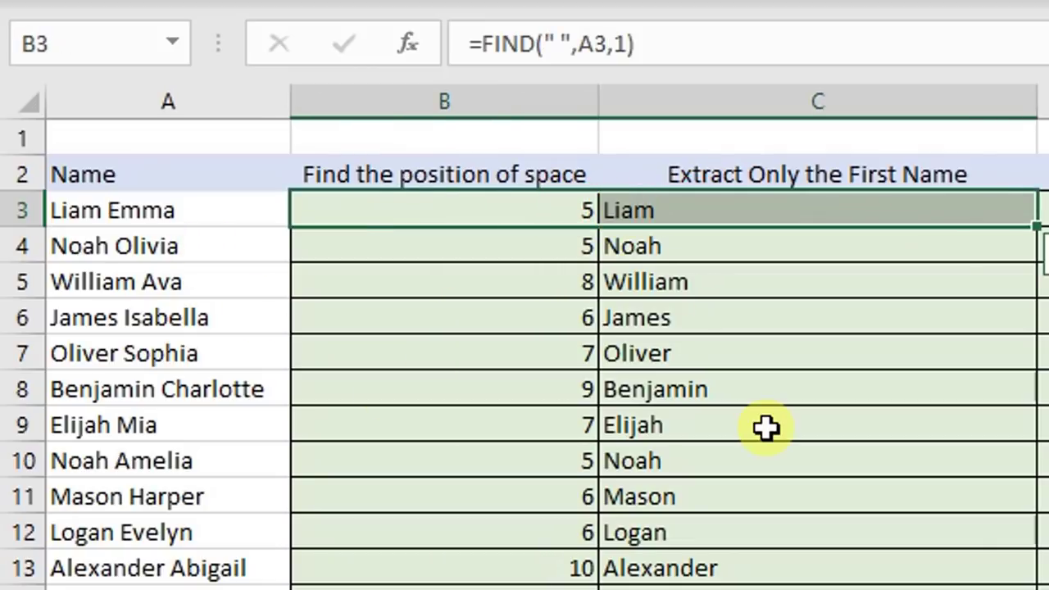
pyautogui.click(569, 98)
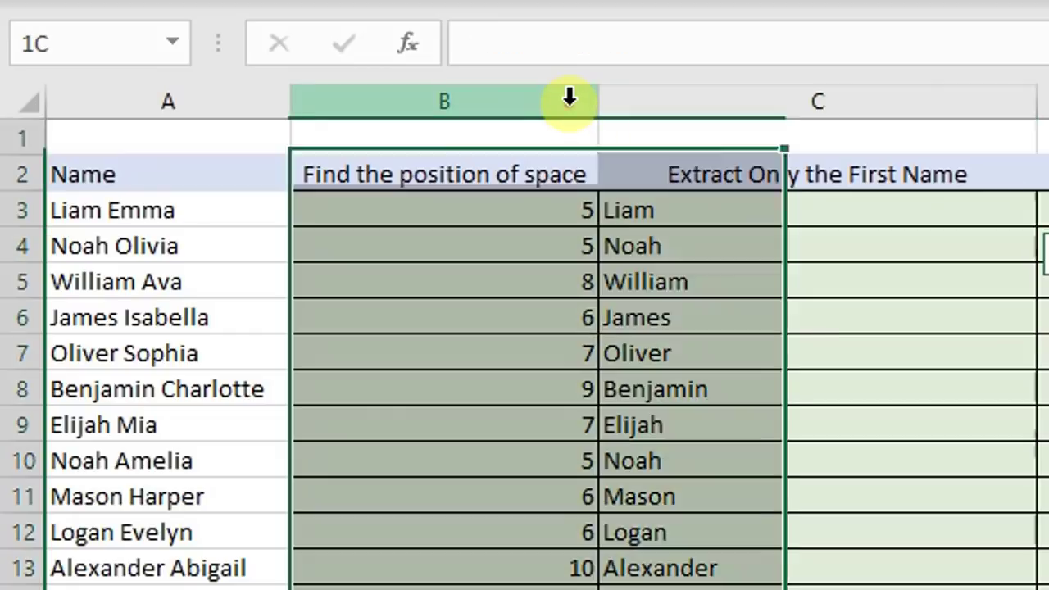
pyautogui.click(510, 220)
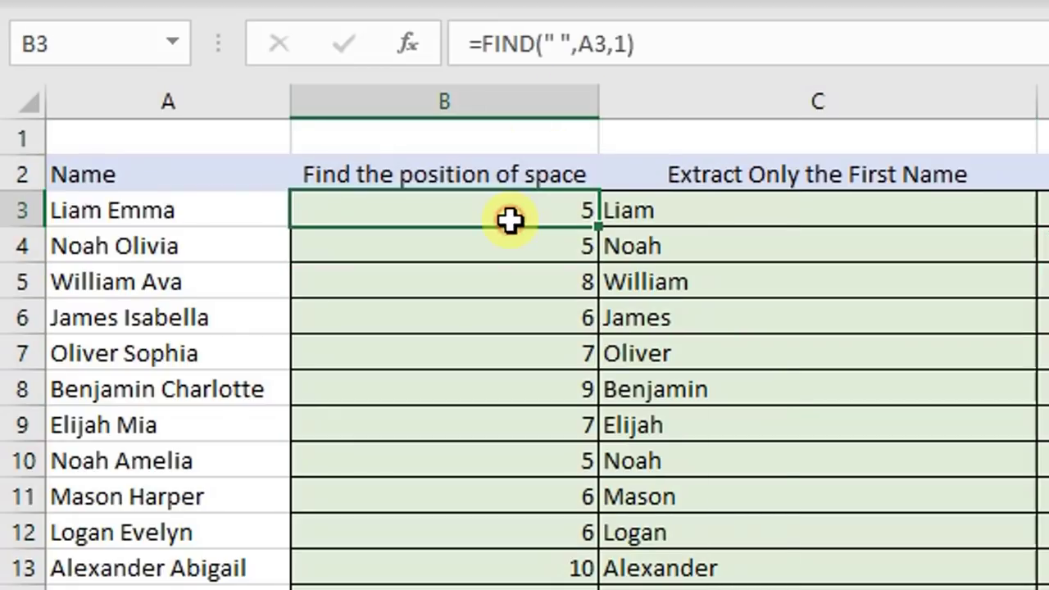
pyautogui.click(620, 204)
pyautogui.doubleClick(599, 99)
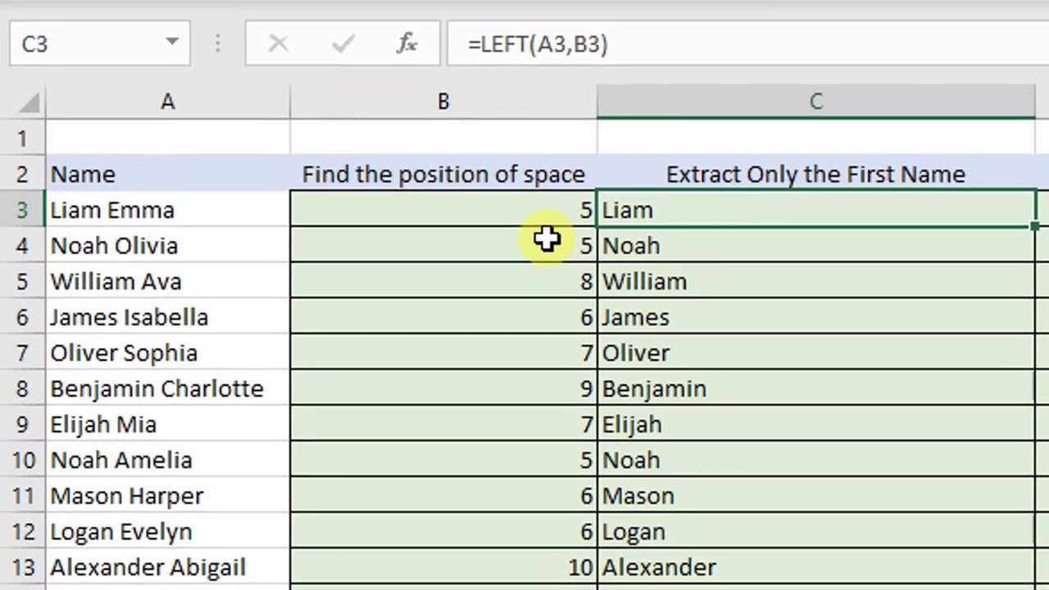
pyautogui.click(546, 210)
pyautogui.click(626, 204)
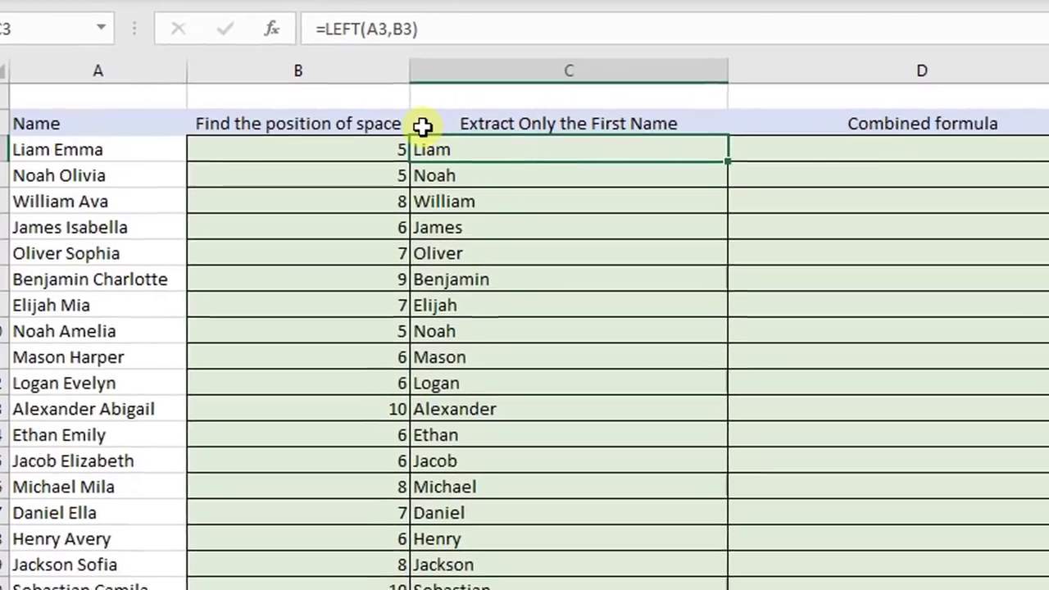
# Step: Start a LEFT formula in D3 under Combined formula, using A3 as the text argument
pyautogui.click(813, 143)
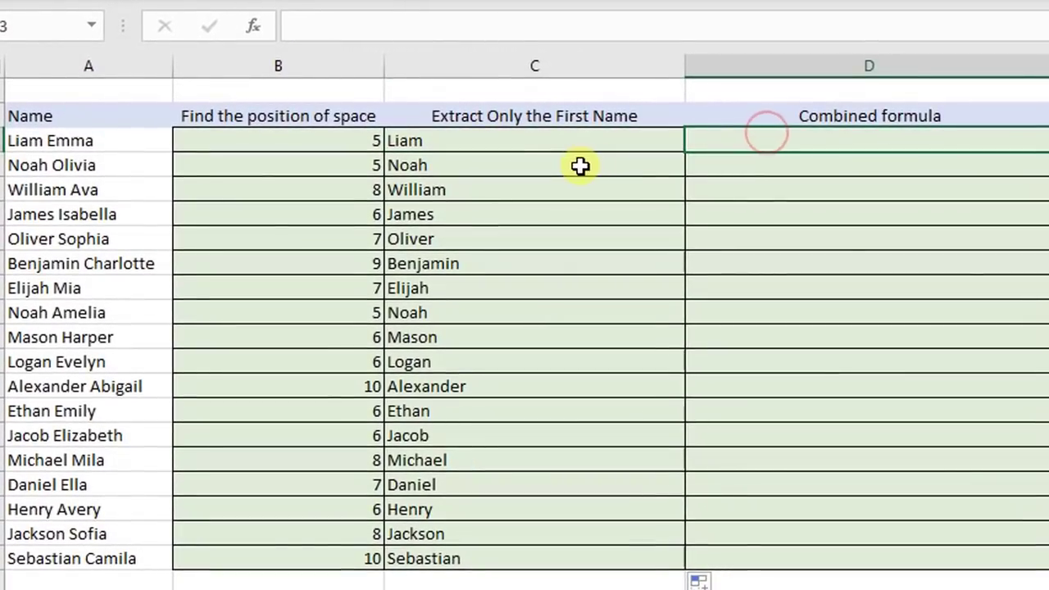
pyautogui.moveTo(580, 166); pyautogui.dragTo(353, 140)
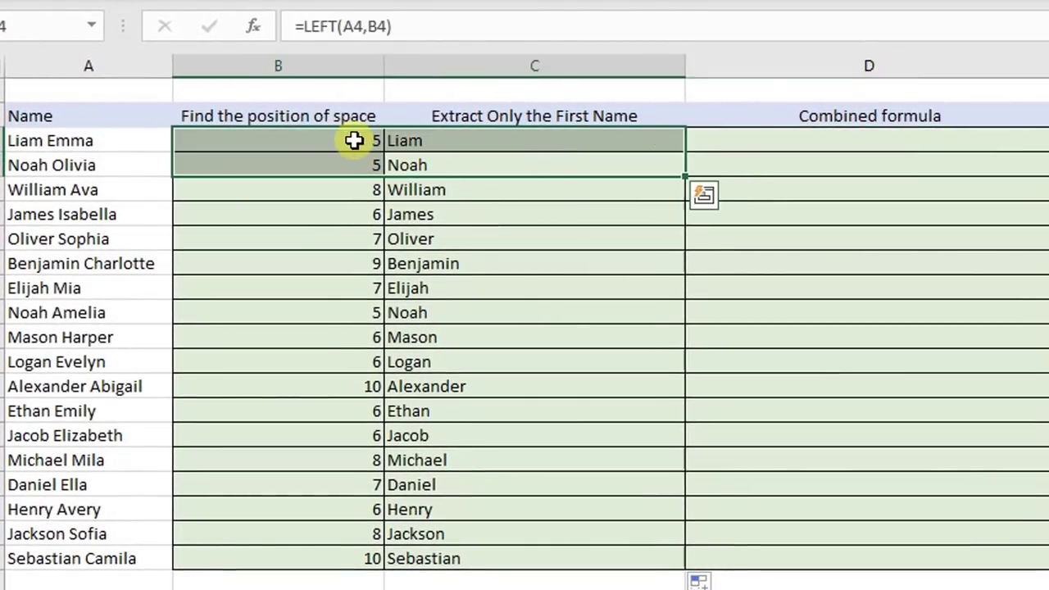
pyautogui.click(756, 141)
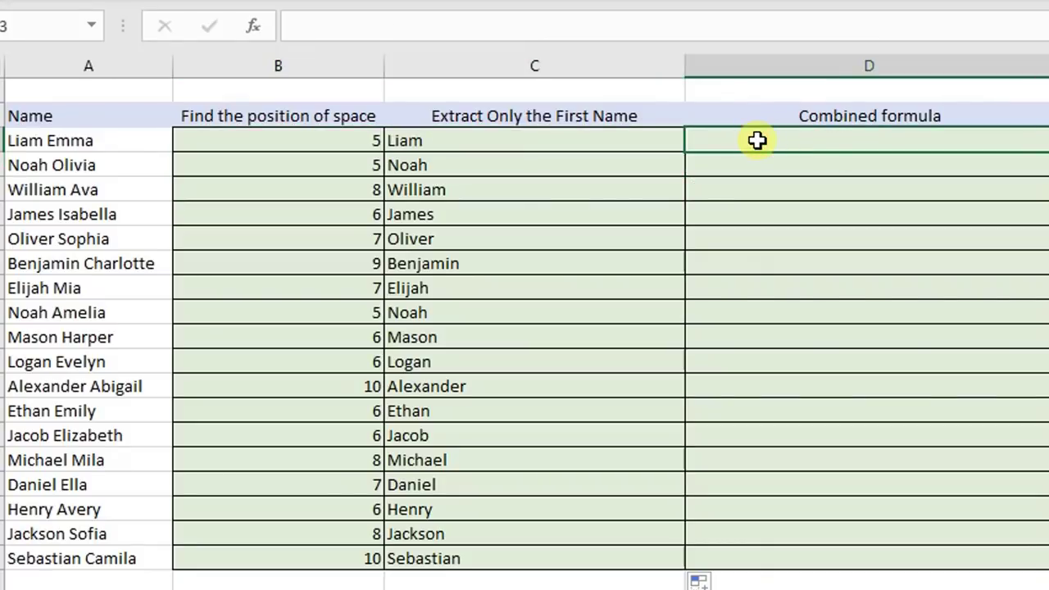
pyautogui.write('=lef')
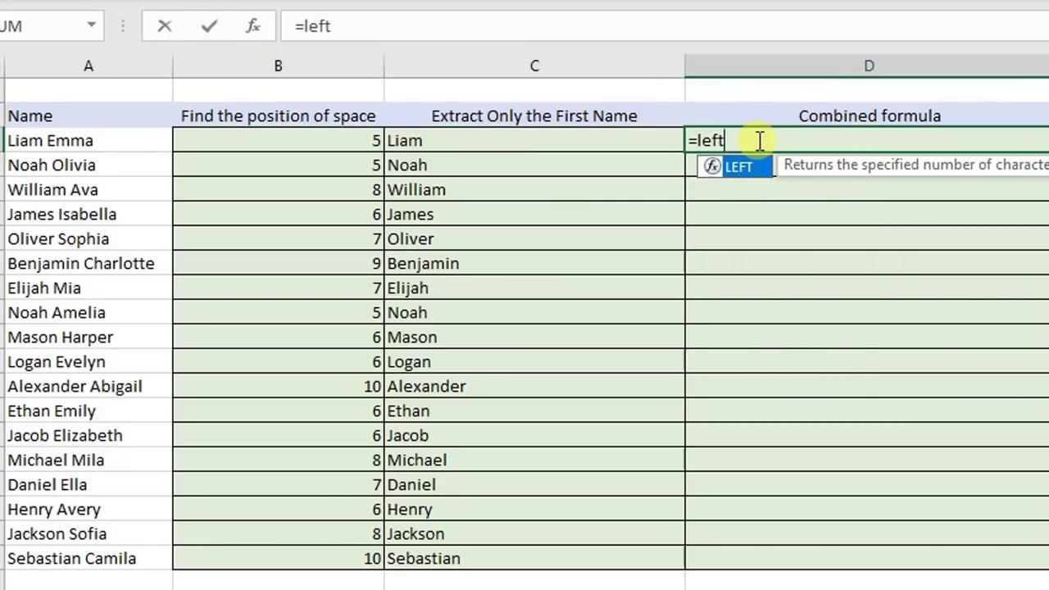
pyautogui.write('t')
pyautogui.press('Tab')
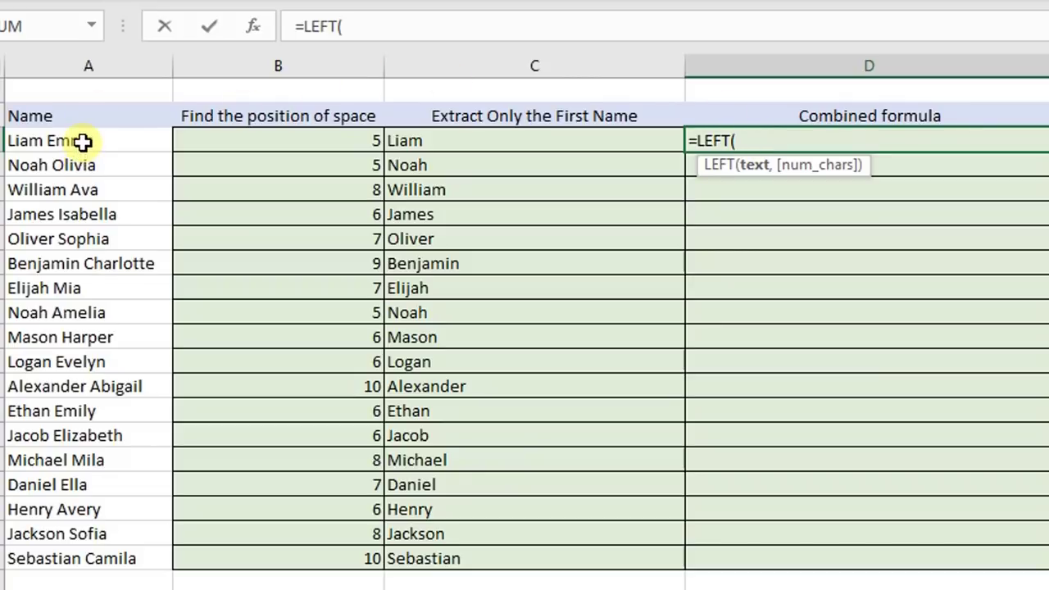
pyautogui.click(143, 135)
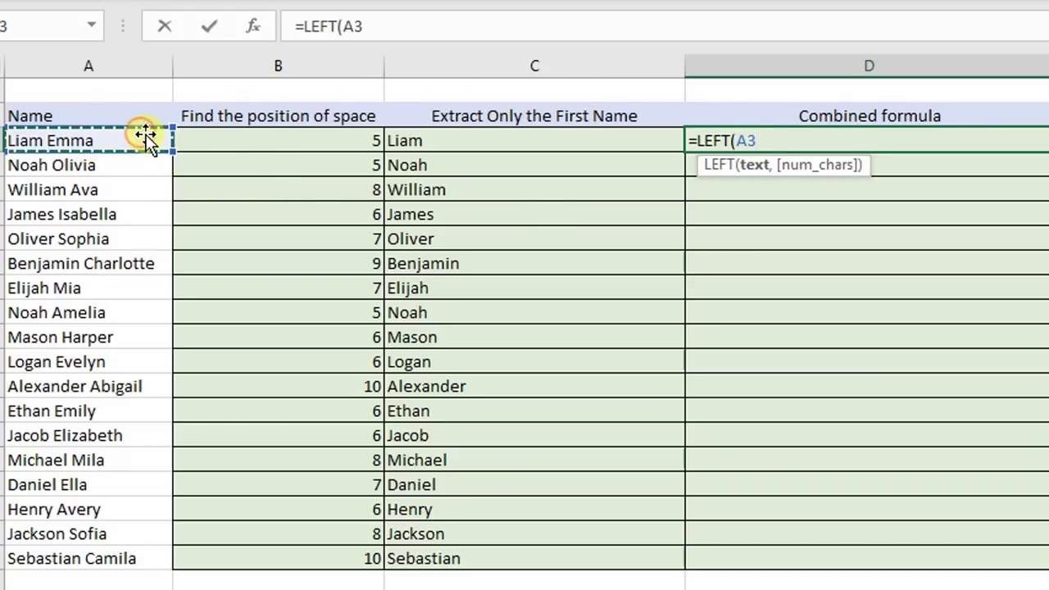
pyautogui.write(',')
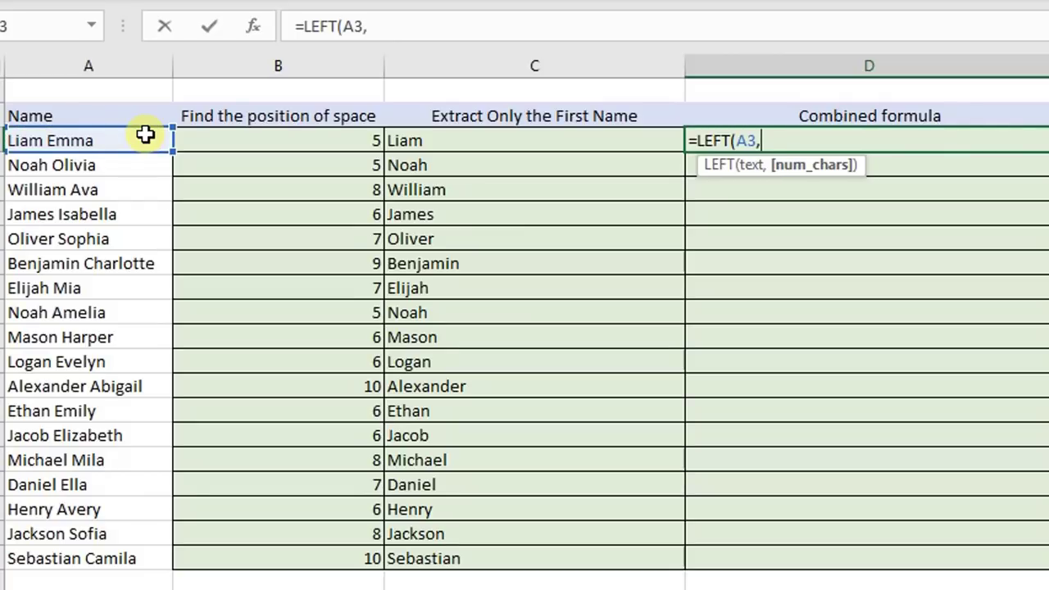
# Step: Nest FIND(" ",A3,1) as the number of characters and enter =LEFT(A3,FIND(" ",A3,1)) in D3
pyautogui.write('find')
pyautogui.press('Tab')
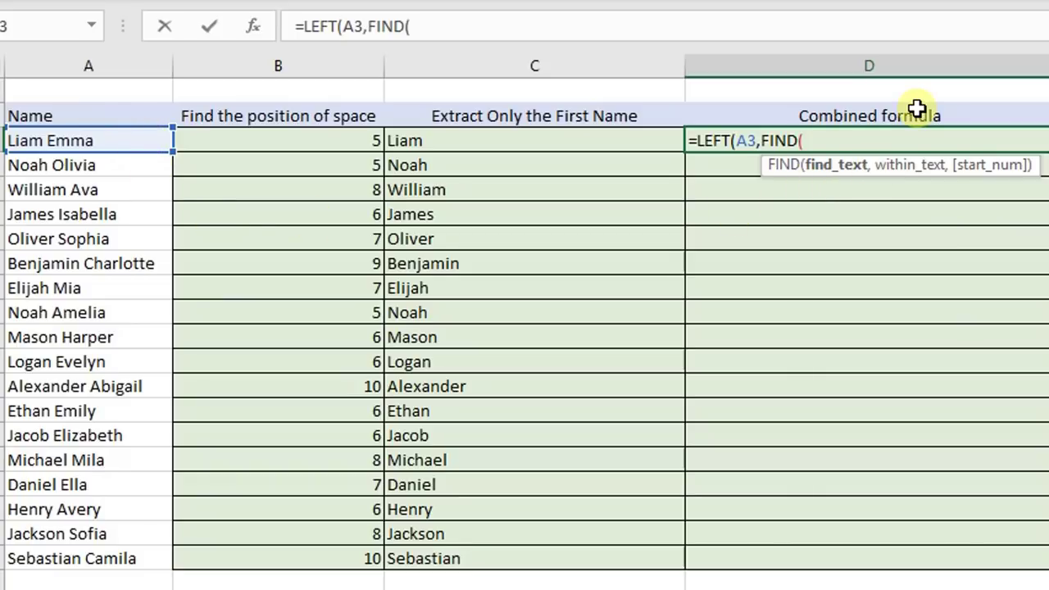
pyautogui.write('"')
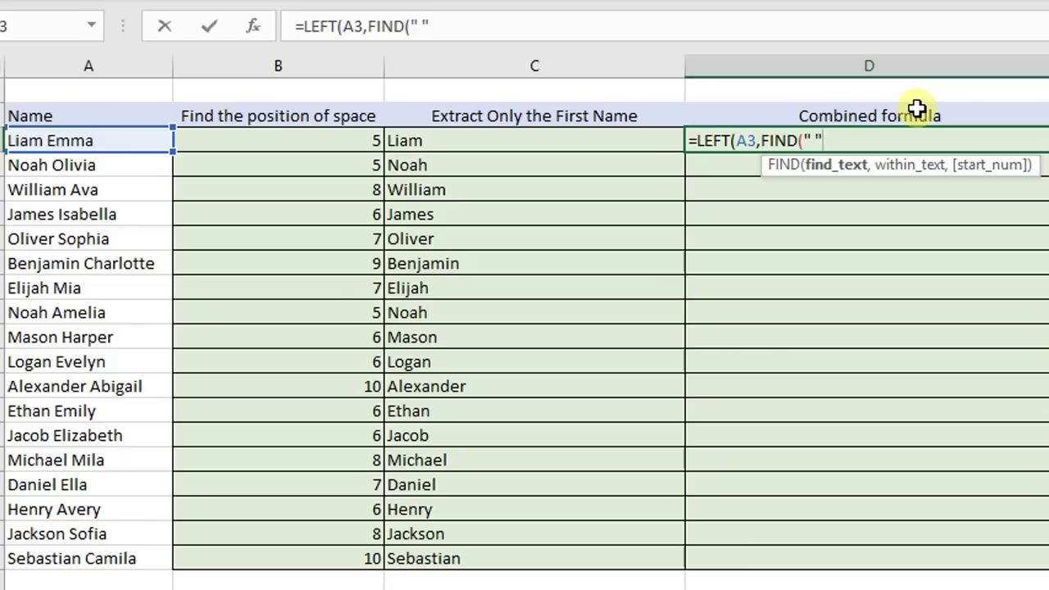
pyautogui.write(',')
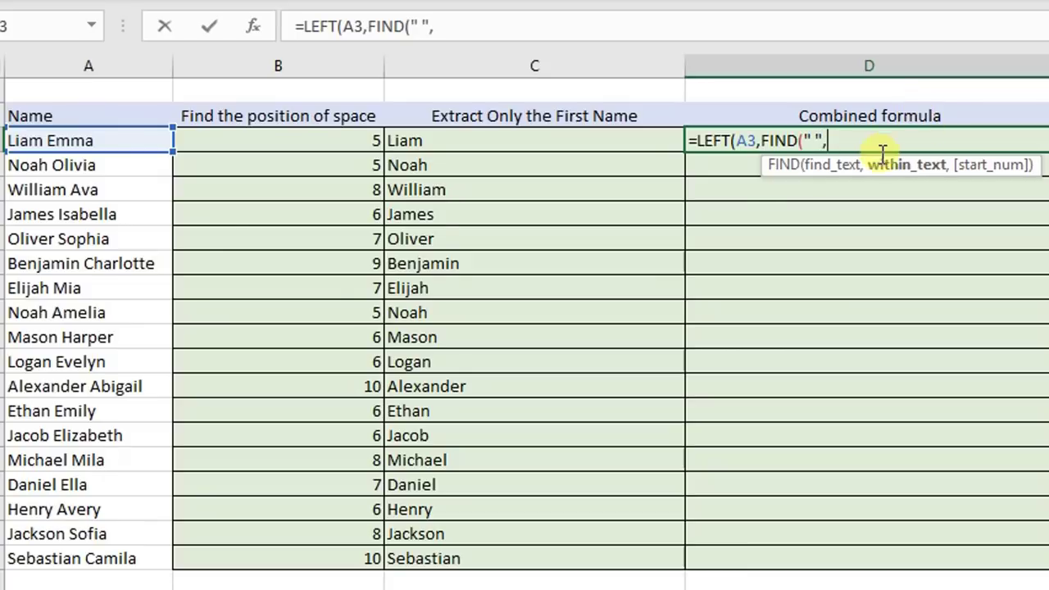
pyautogui.click(140, 139)
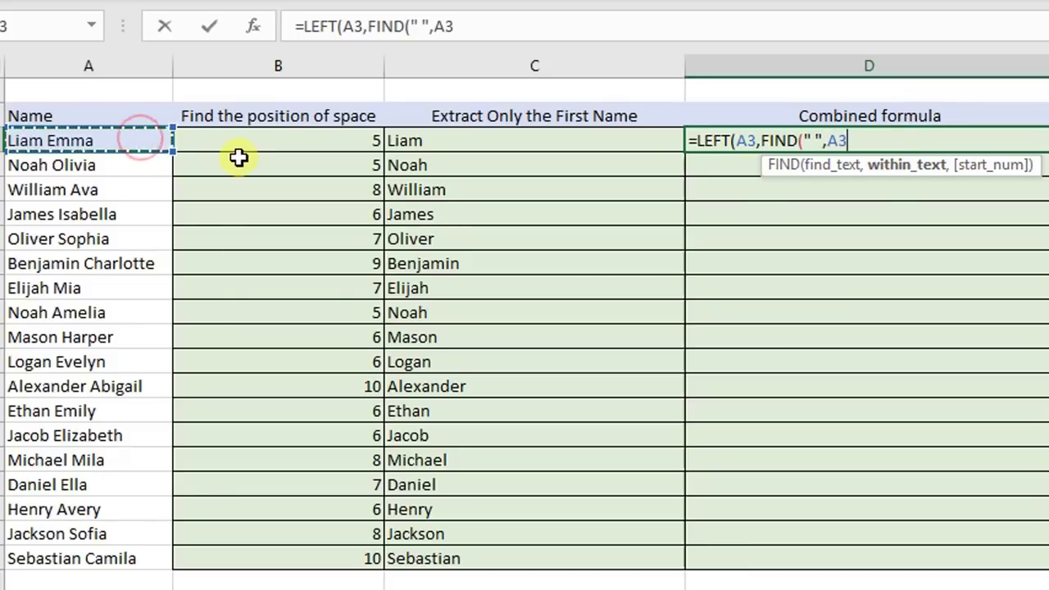
pyautogui.write(',')
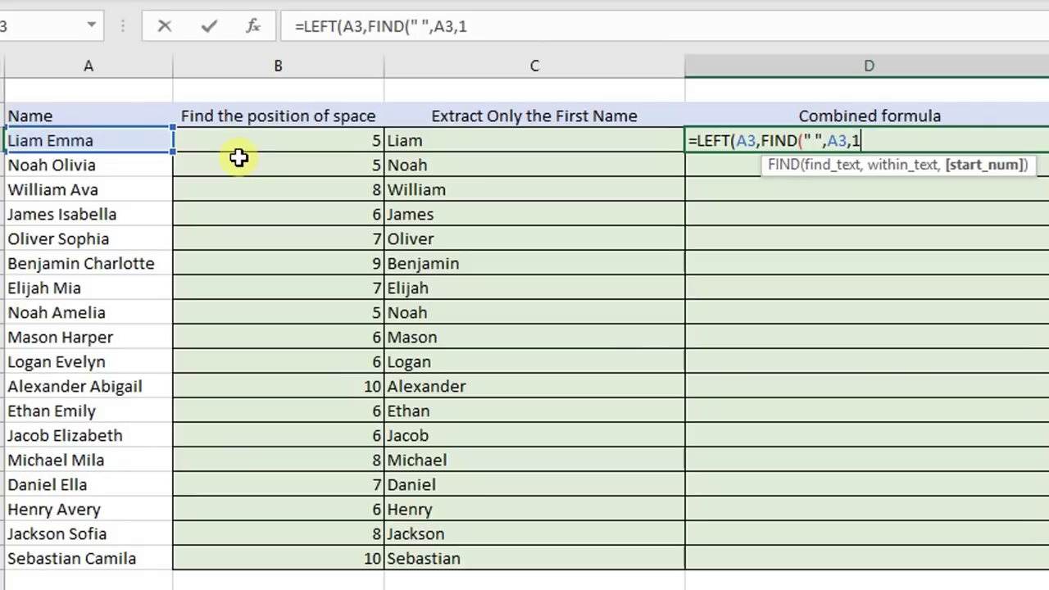
pyautogui.write('1)')
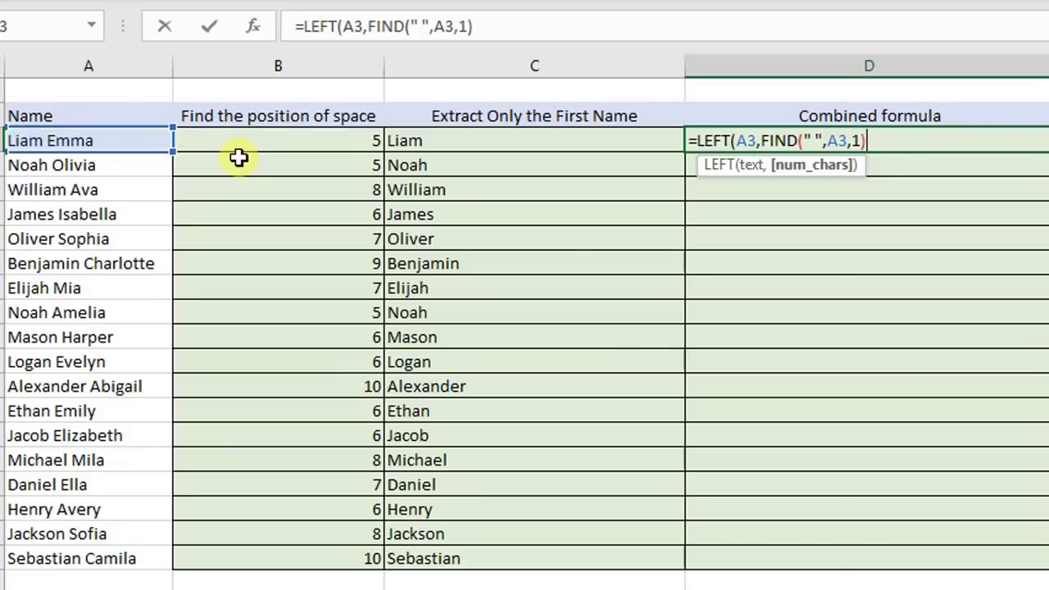
pyautogui.write(')')
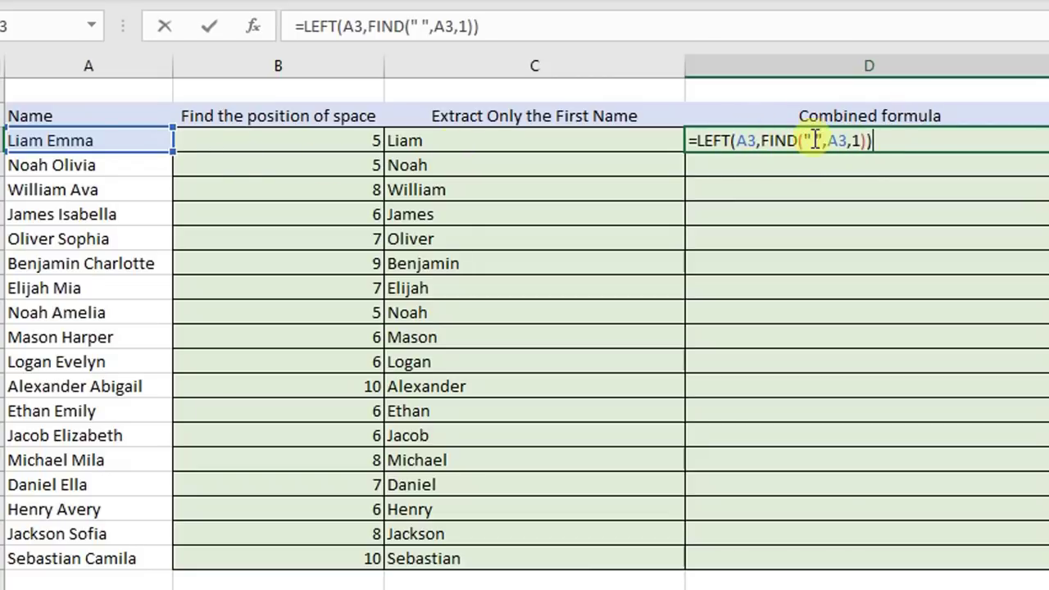
pyautogui.press('Return')
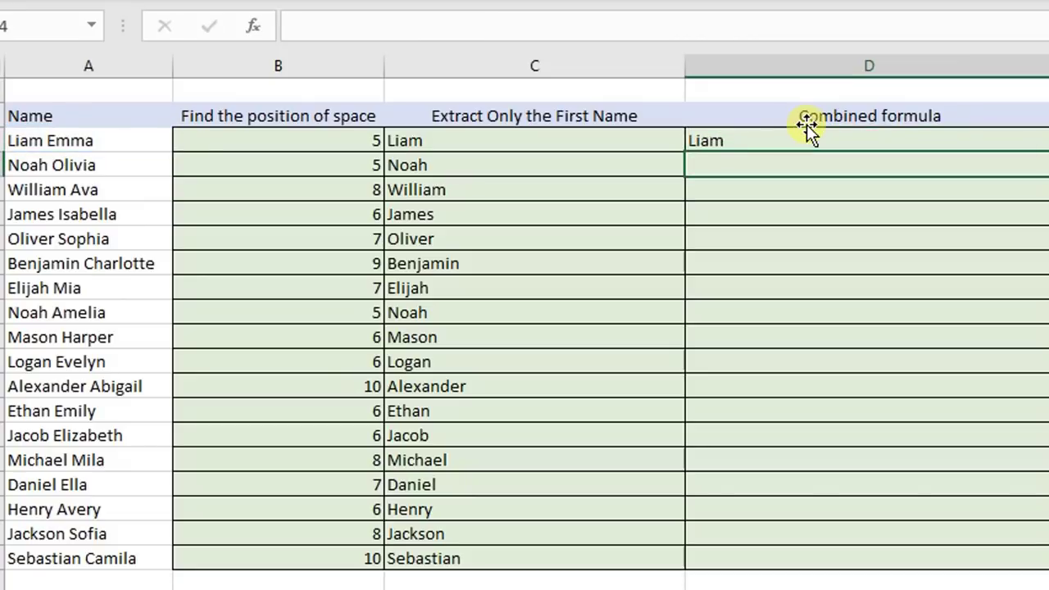
# Step: Fill the D3 formula down the Combined formula column through D20 and compare it with the separate helper formulas in columns B and C
pyautogui.click(758, 140)
pyautogui.moveTo(1042, 152); pyautogui.dragTo(1025, 562)
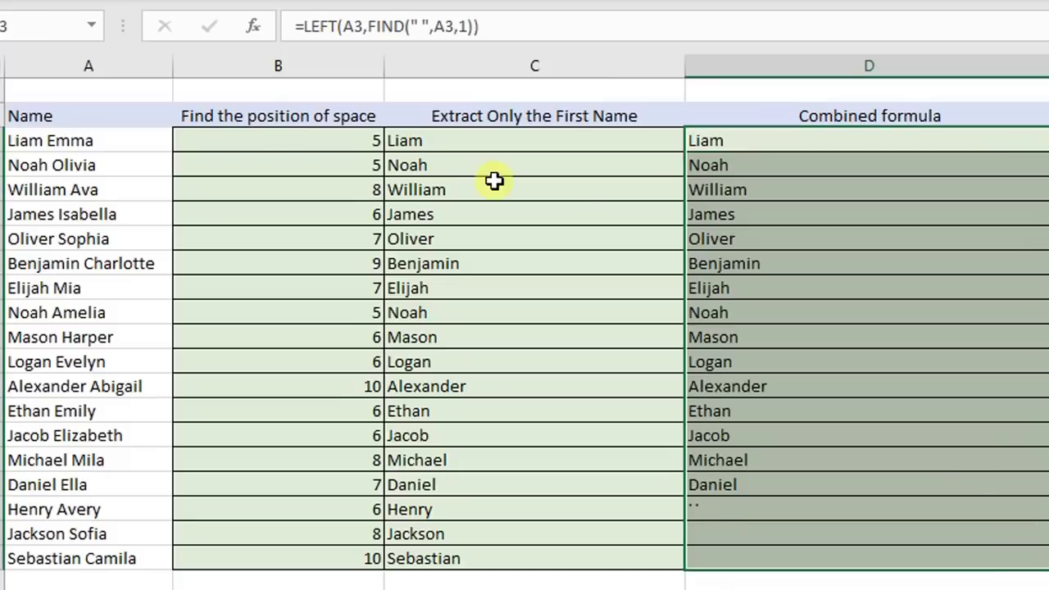
pyautogui.moveTo(413, 142); pyautogui.dragTo(573, 164)
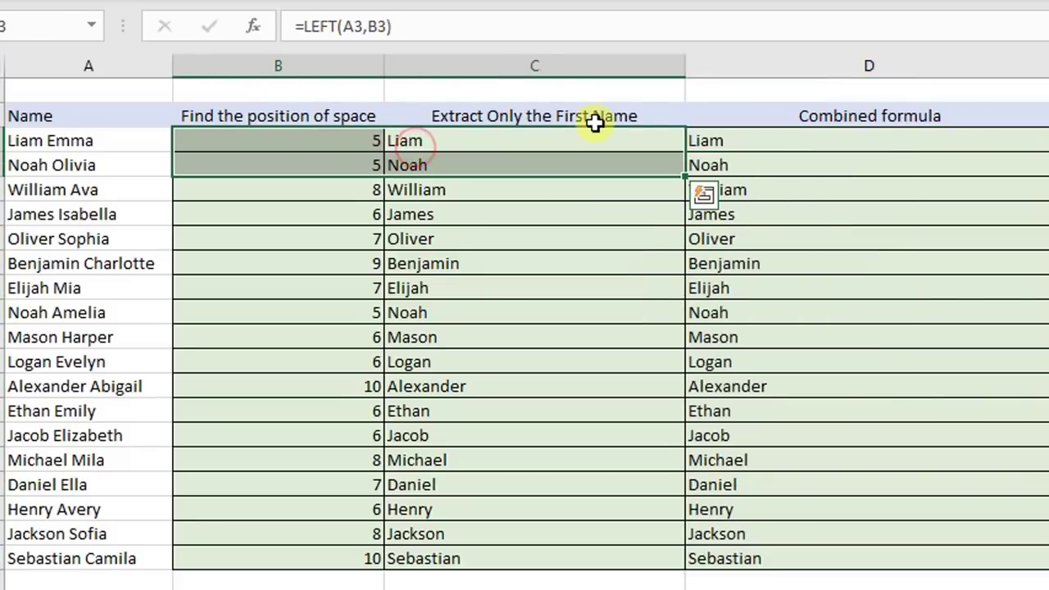
pyautogui.click(726, 141)
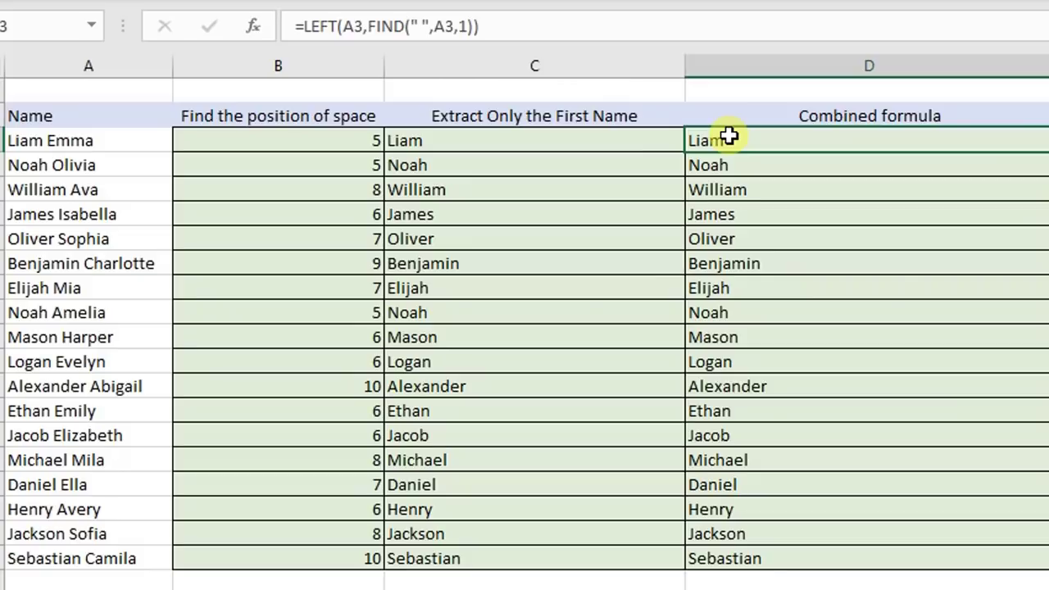